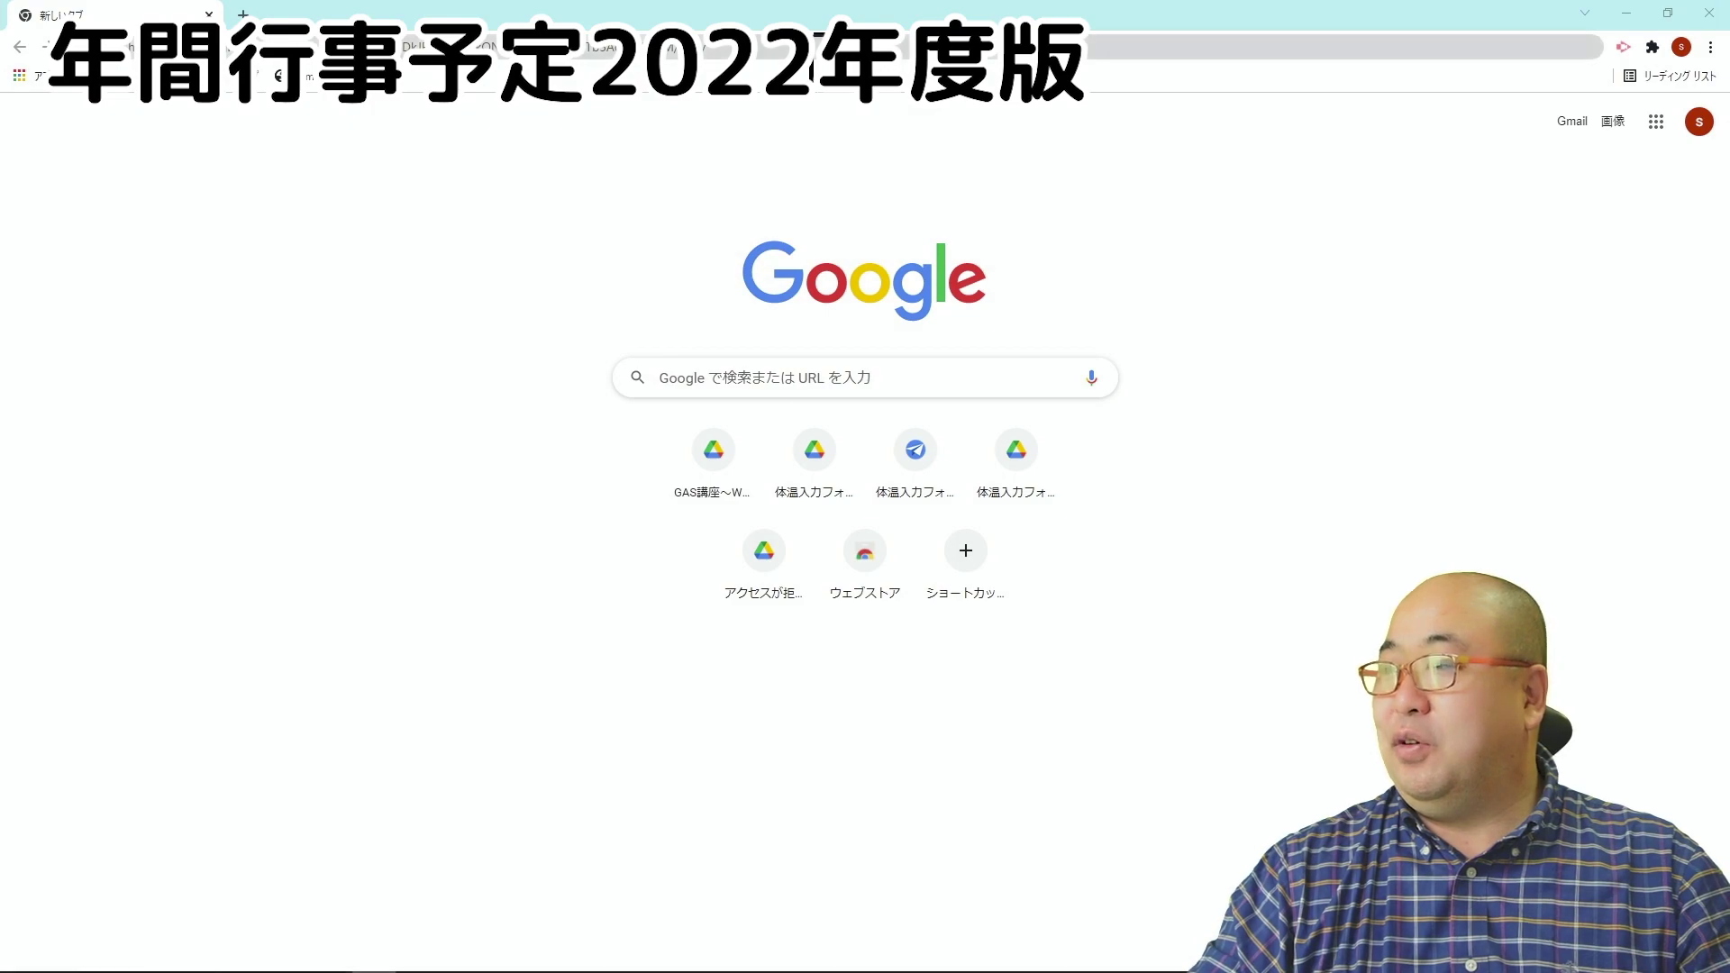
- Open the copy link for the 年間行事予定表2022 spreadsheet and make a copy of it
key("Return")
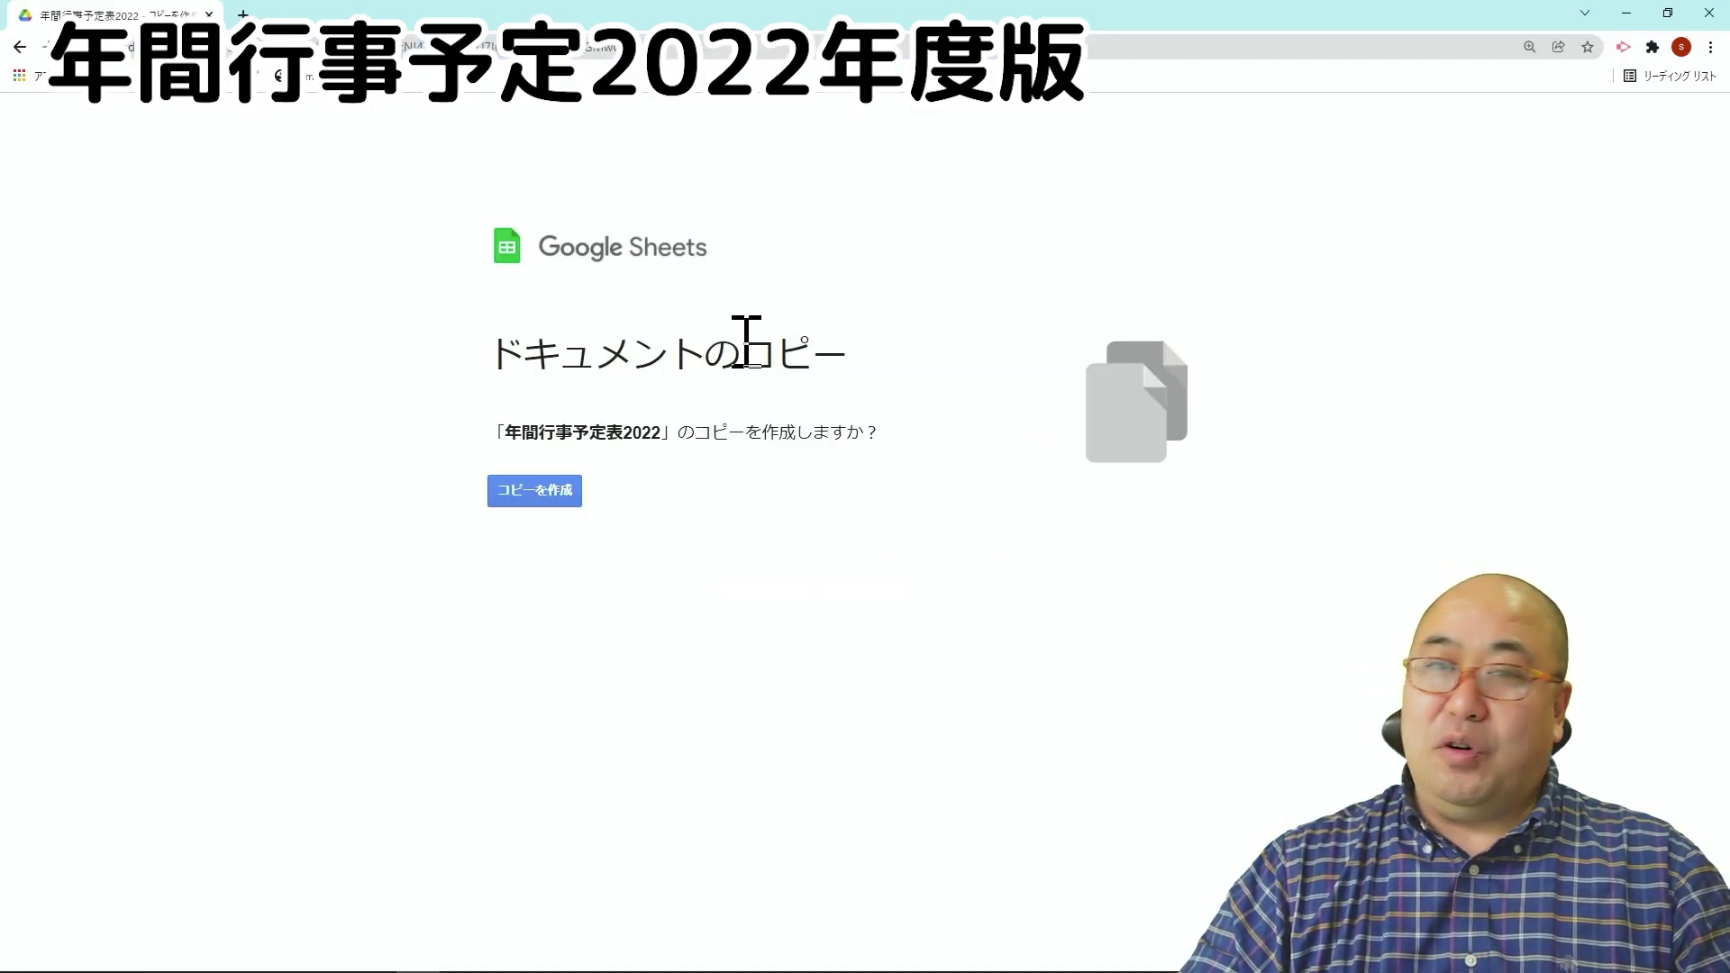
left_click(554, 493)
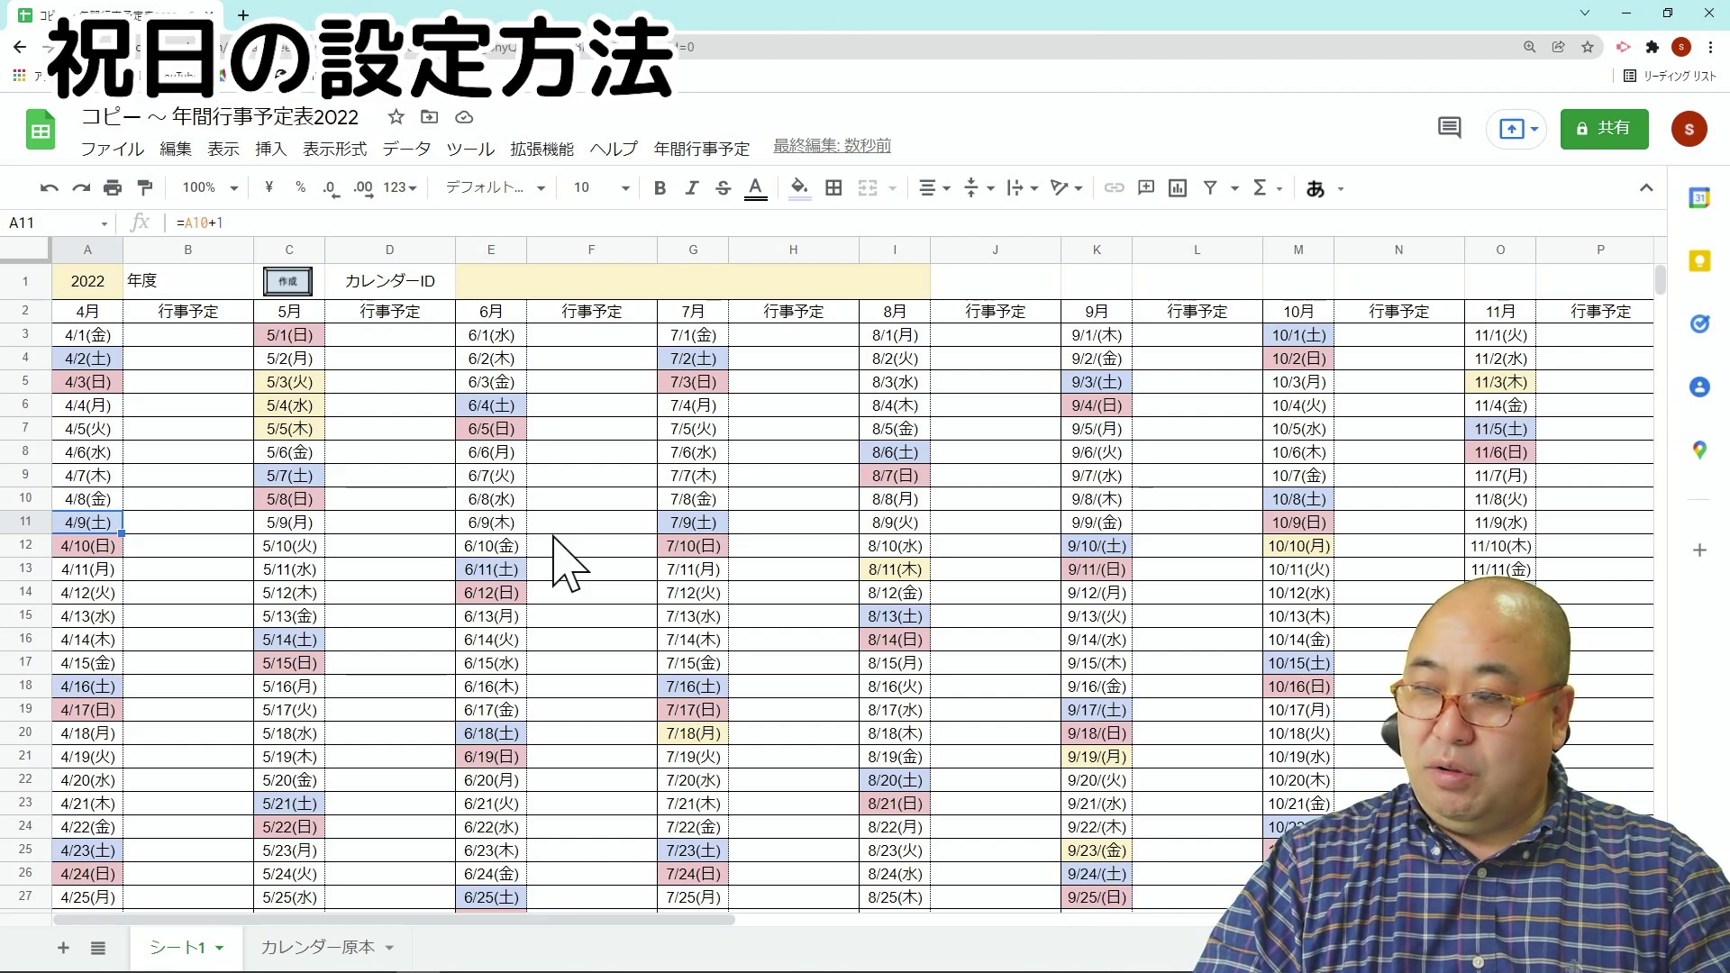
- Add 5/10 with the name 創立記念日 at the end of the holiday list, in row 19 of columns AA and AB
key("Right")
key("Right")
key("Right")
key("Right")
key("Right")
key("Right")
key("Right")
key("Right")
key("Right")
key("Right")
key("Right")
key("Right")
key("Right")
key("Right")
key("Right")
key("Right")
key("Right")
key("Right")
key("Right")
key("Right")
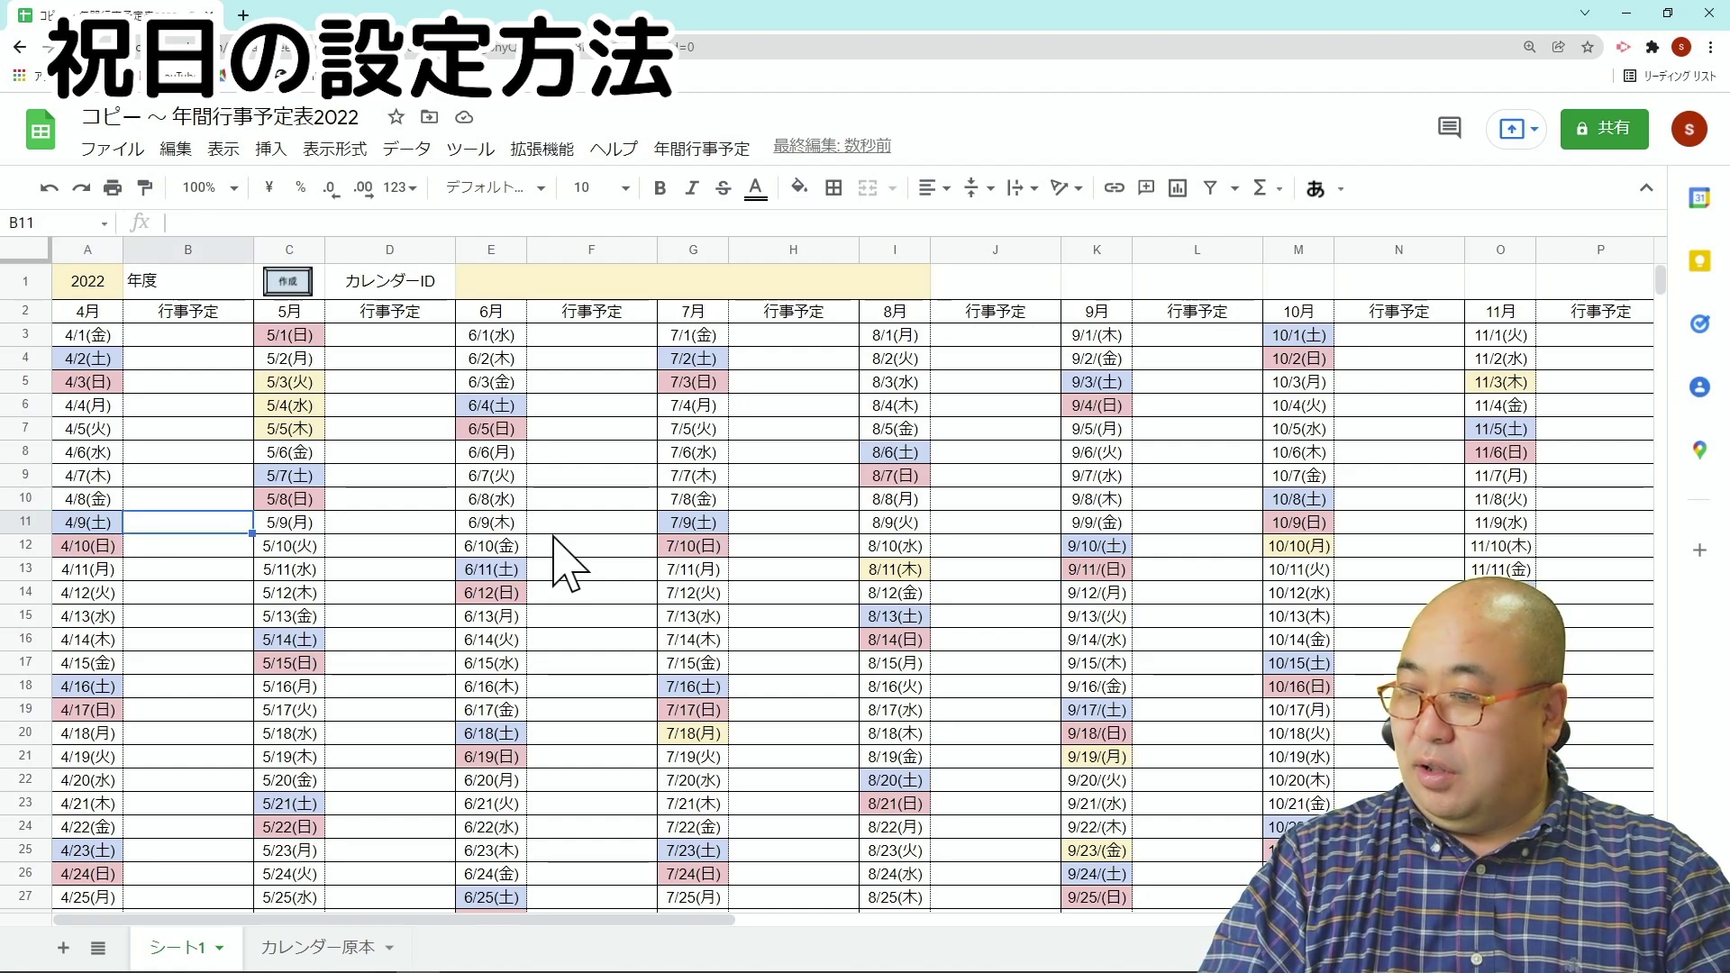
key("Right")
key("Right")
key("Right")
key("Right")
key("Right")
key("Right")
key("Right")
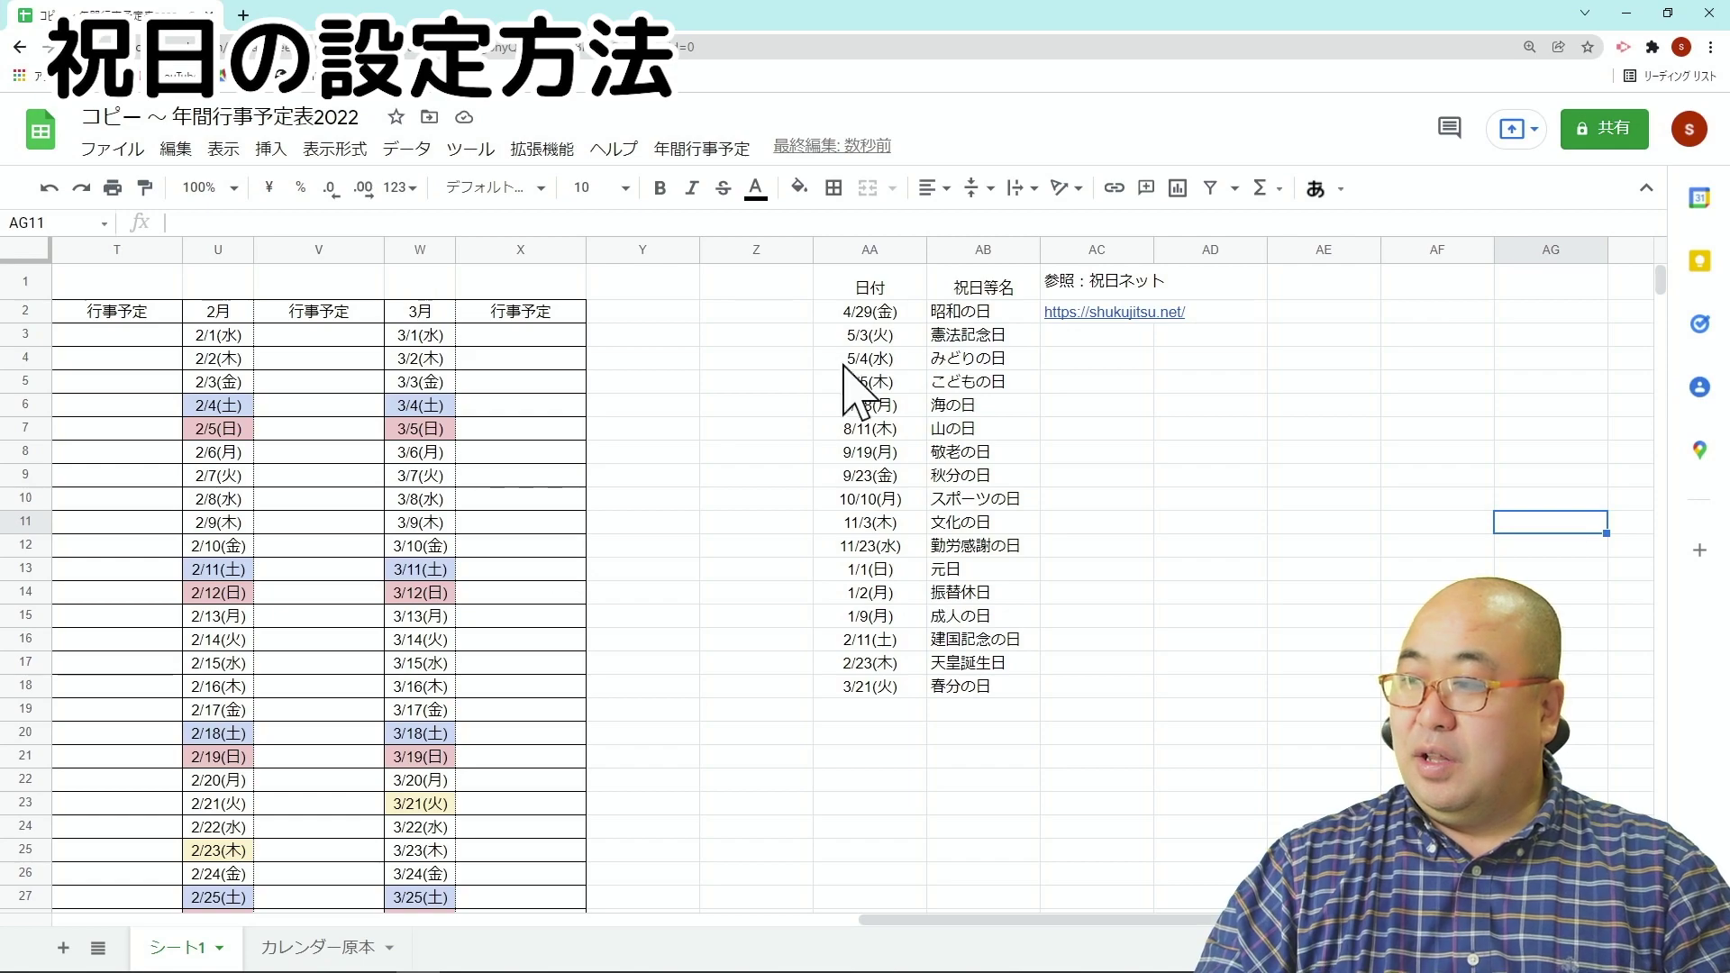
left_click(879, 314)
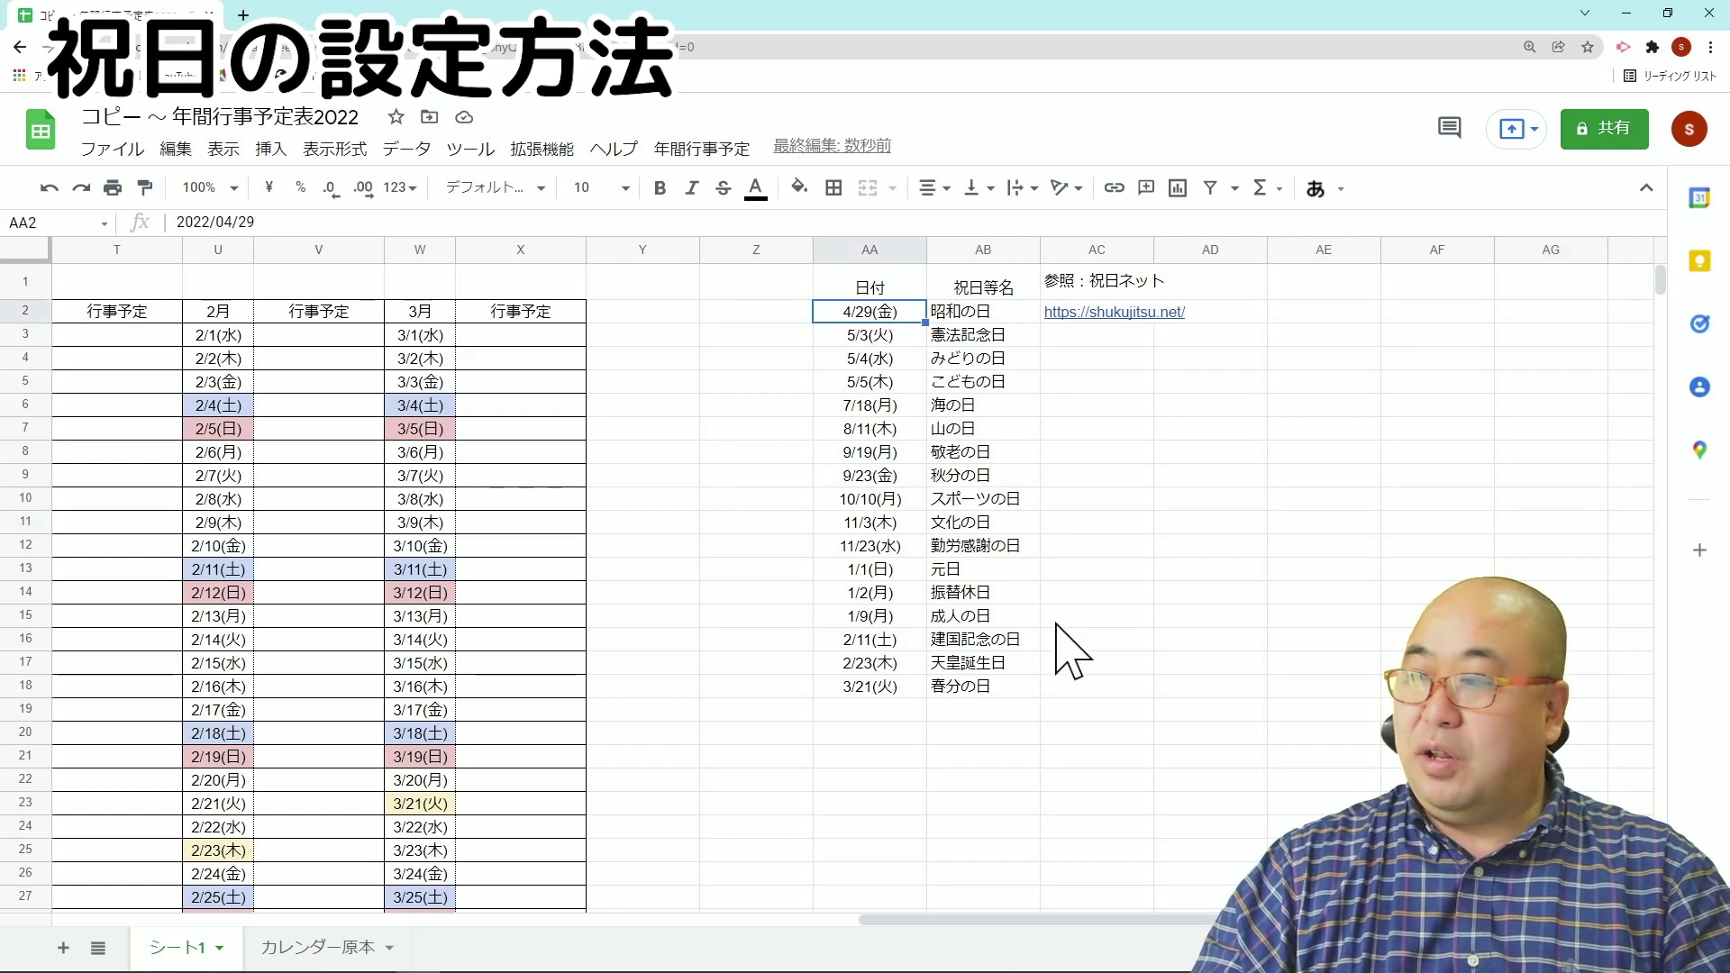
double_click(900, 712)
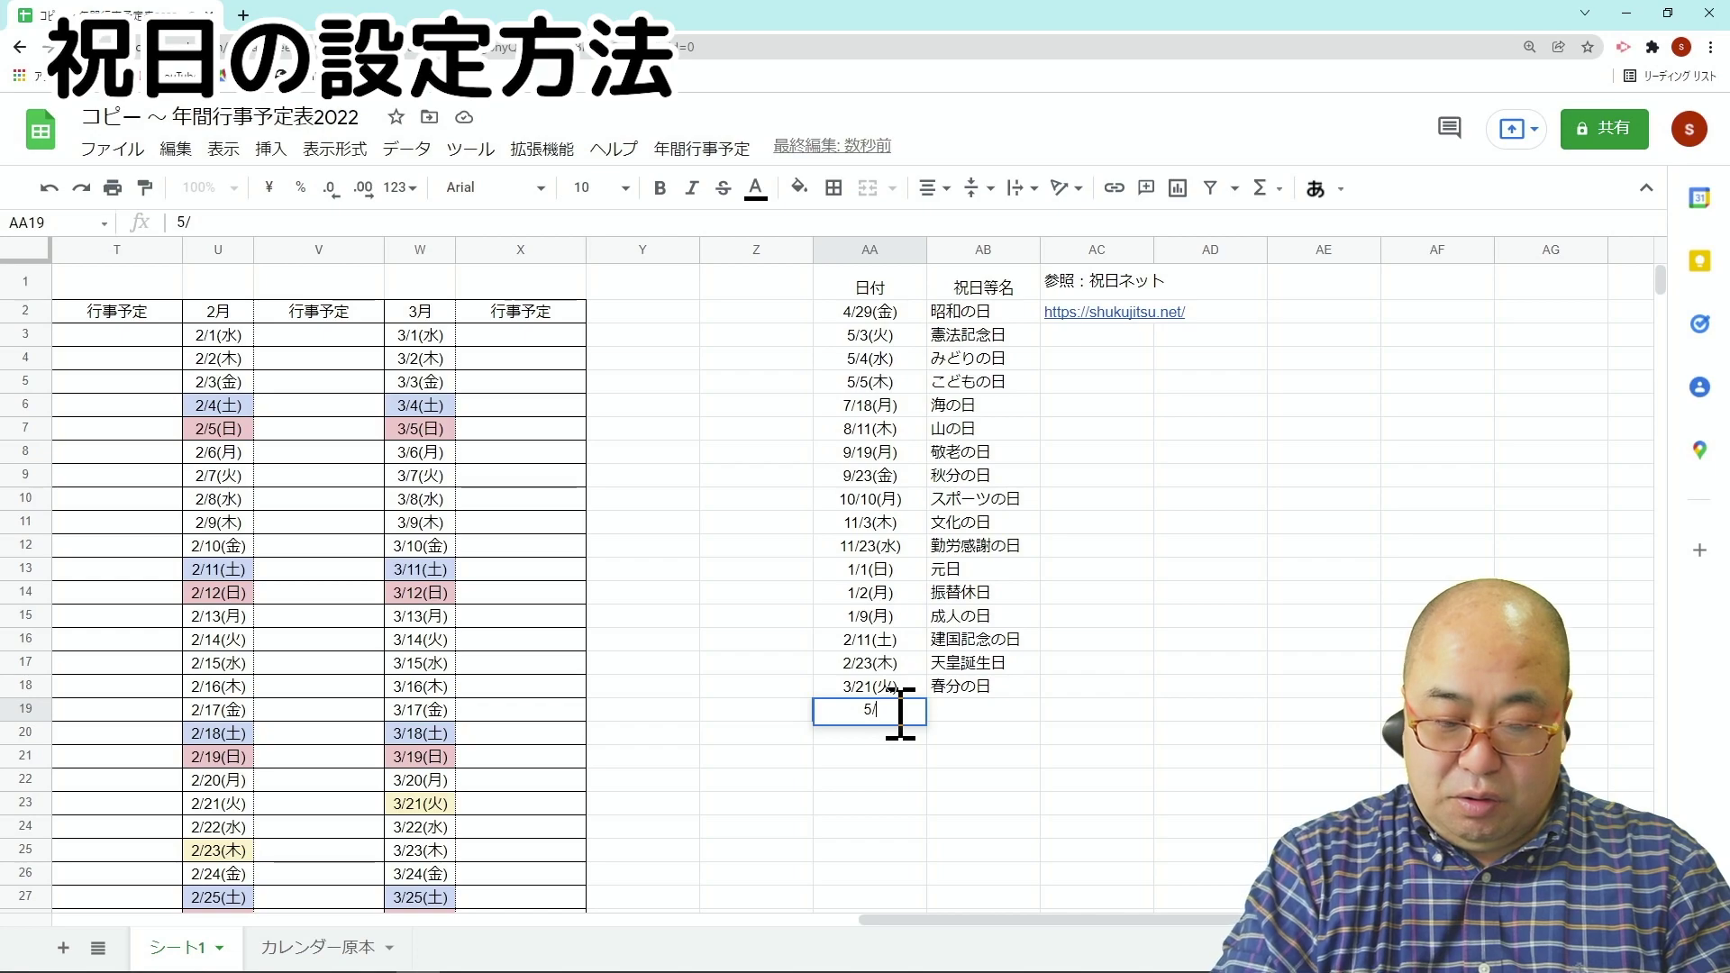
left_click(938, 709)
type("創立k")
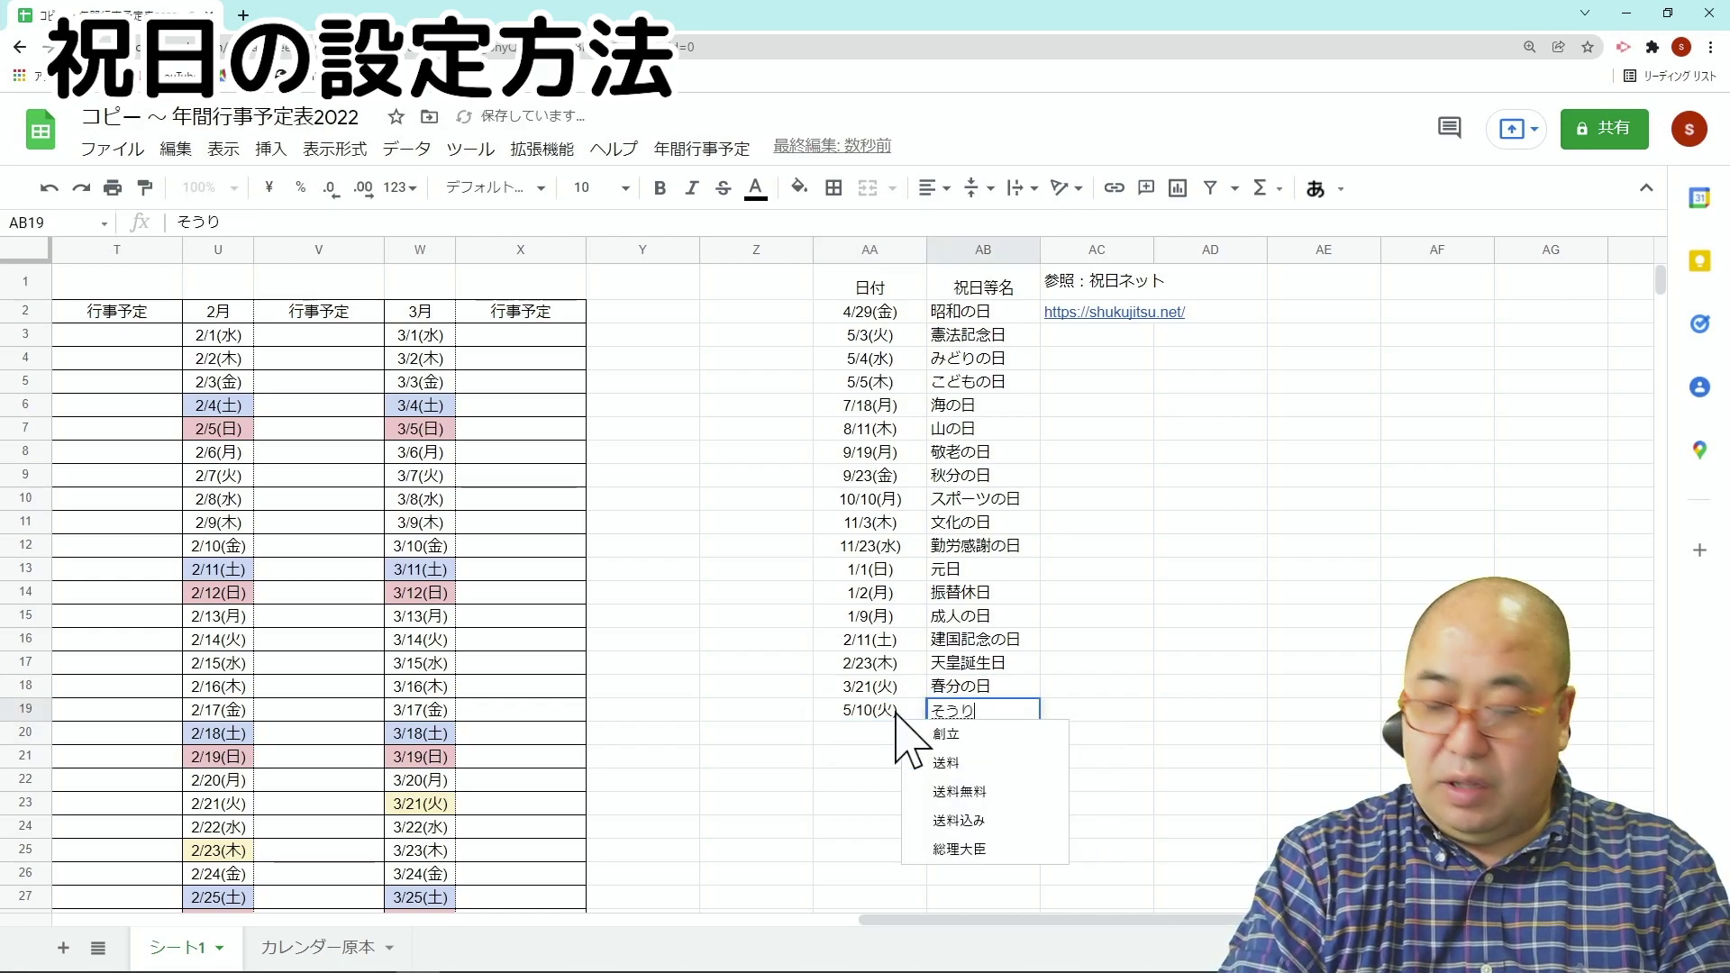
type("i")
key("Tab")
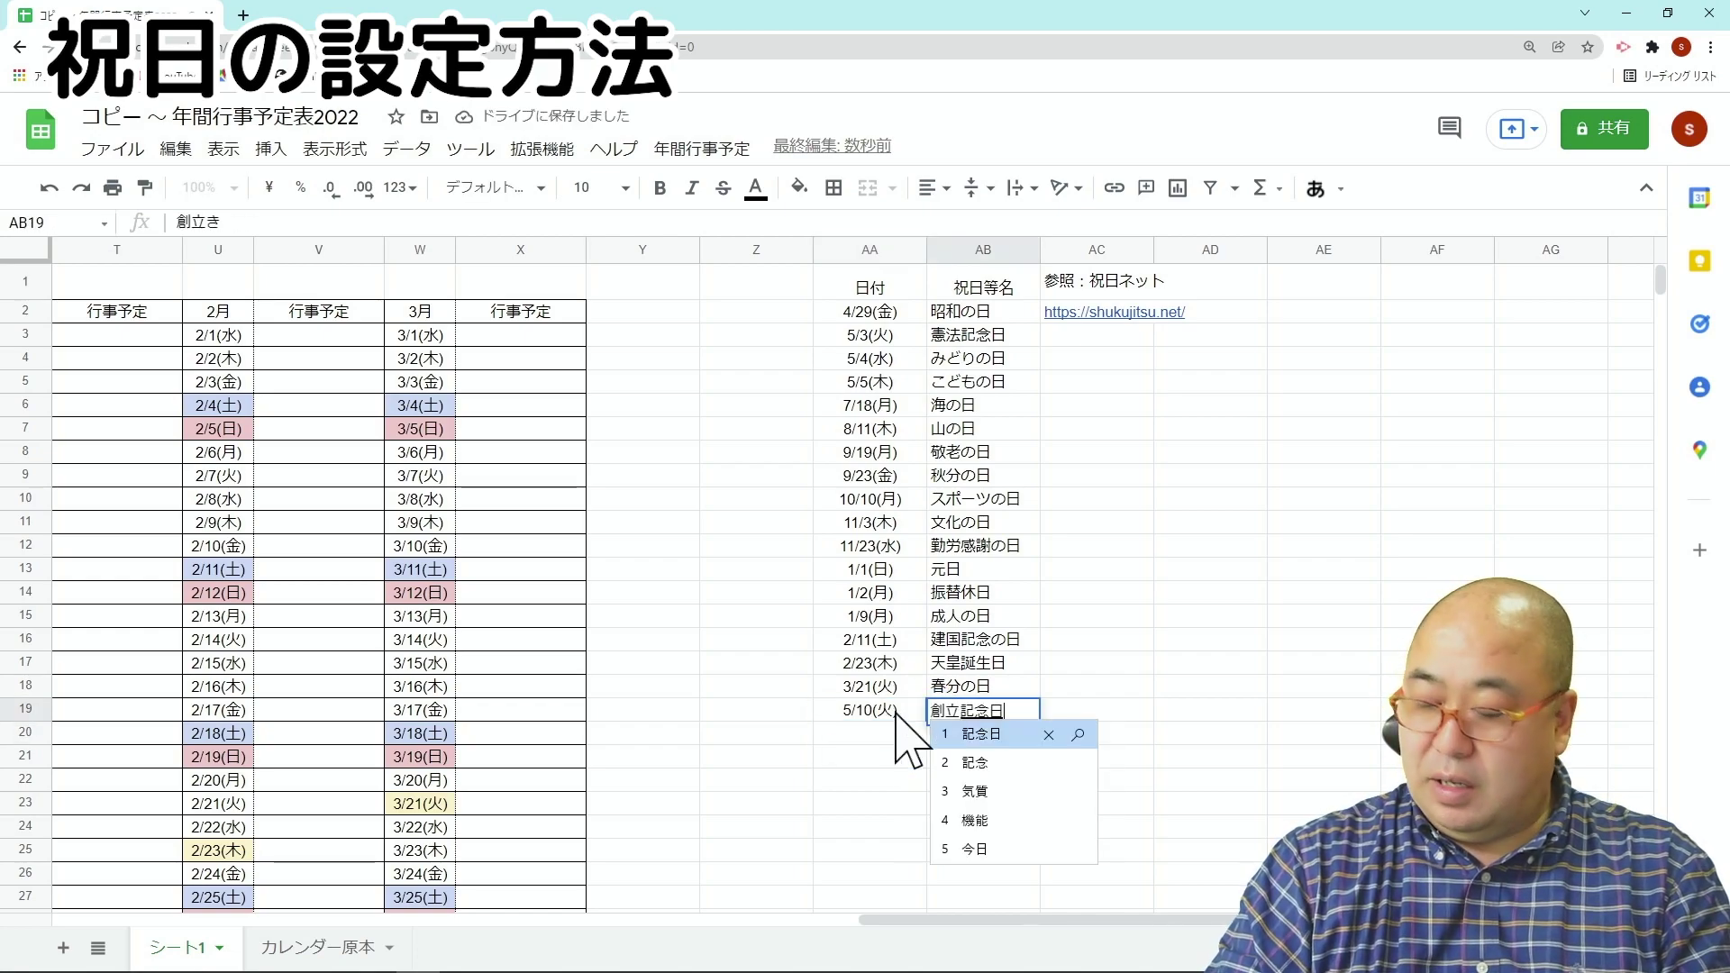
key("Return")
key("Return")
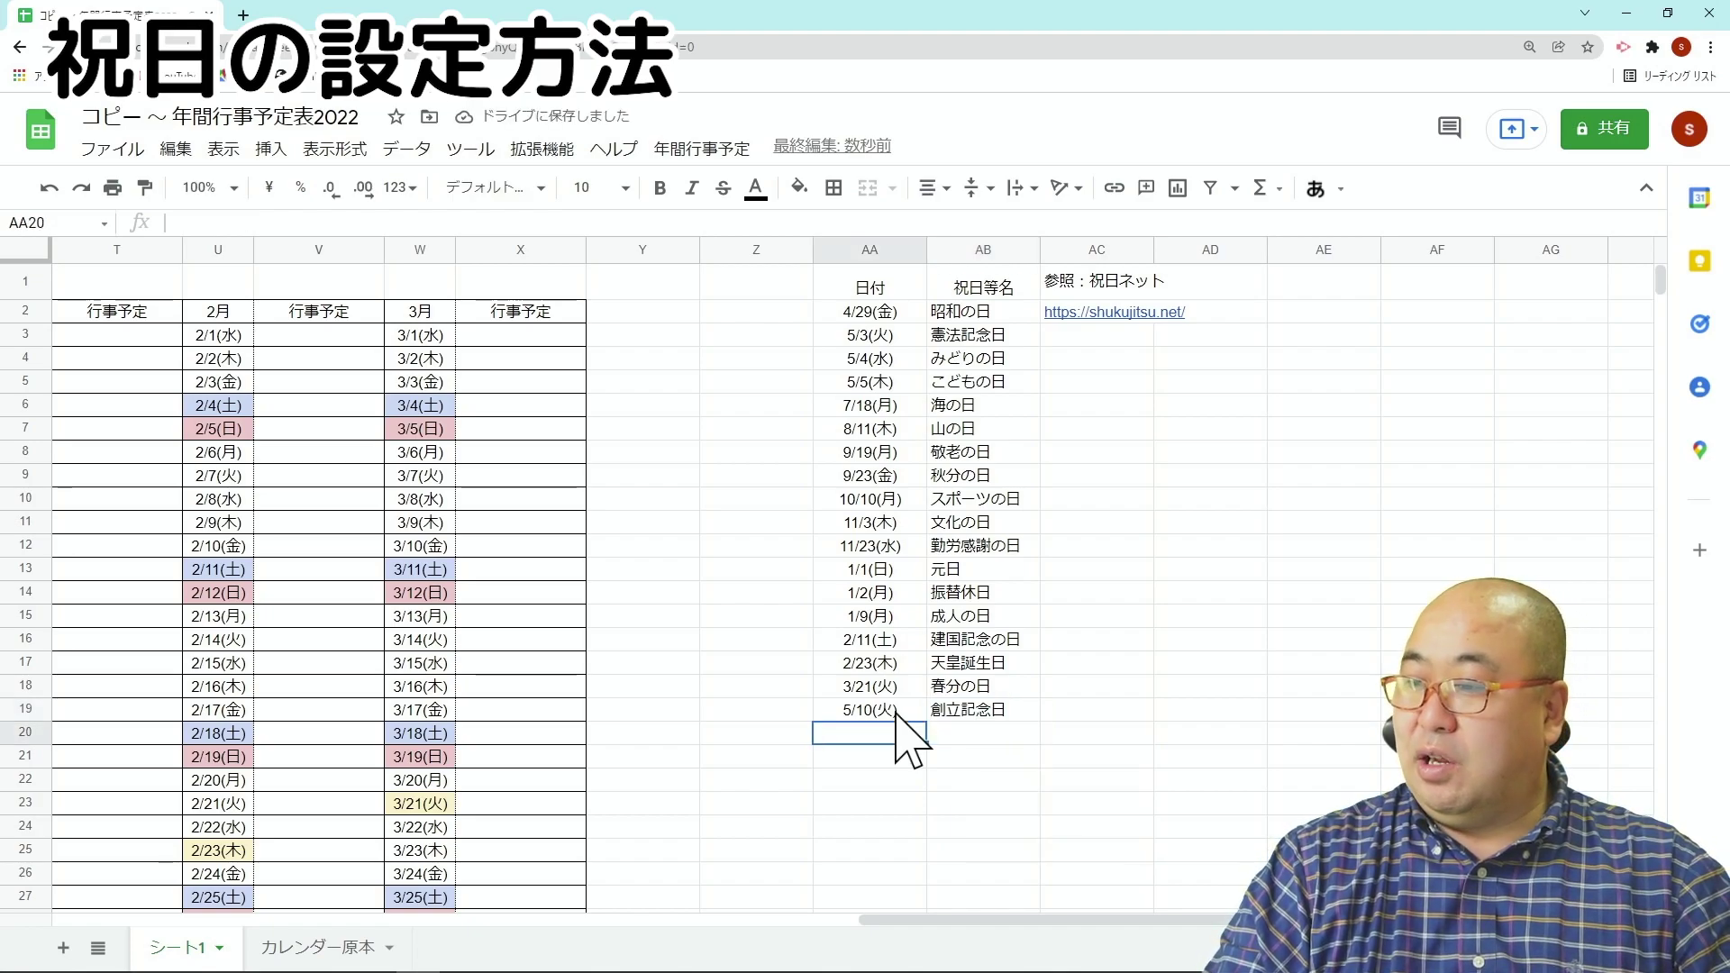
- Return to the start of the annual schedule and check how 5/10 is marked in the 5月 column
key("Home")
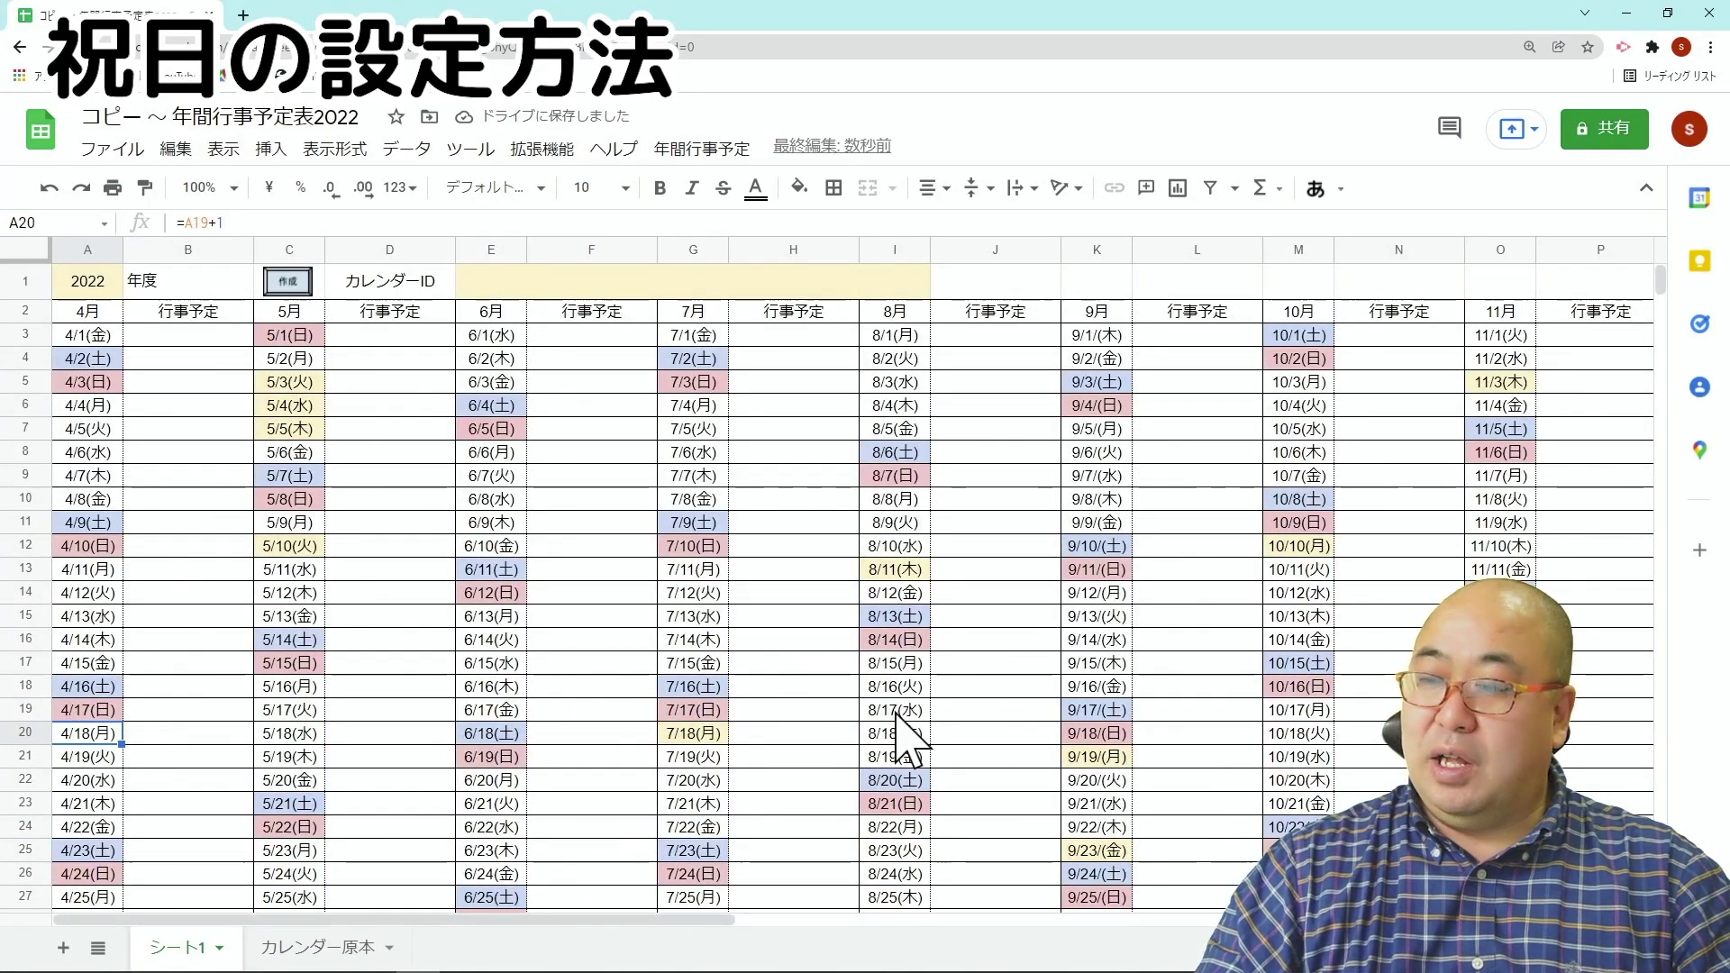
left_click(294, 546)
left_click(379, 552)
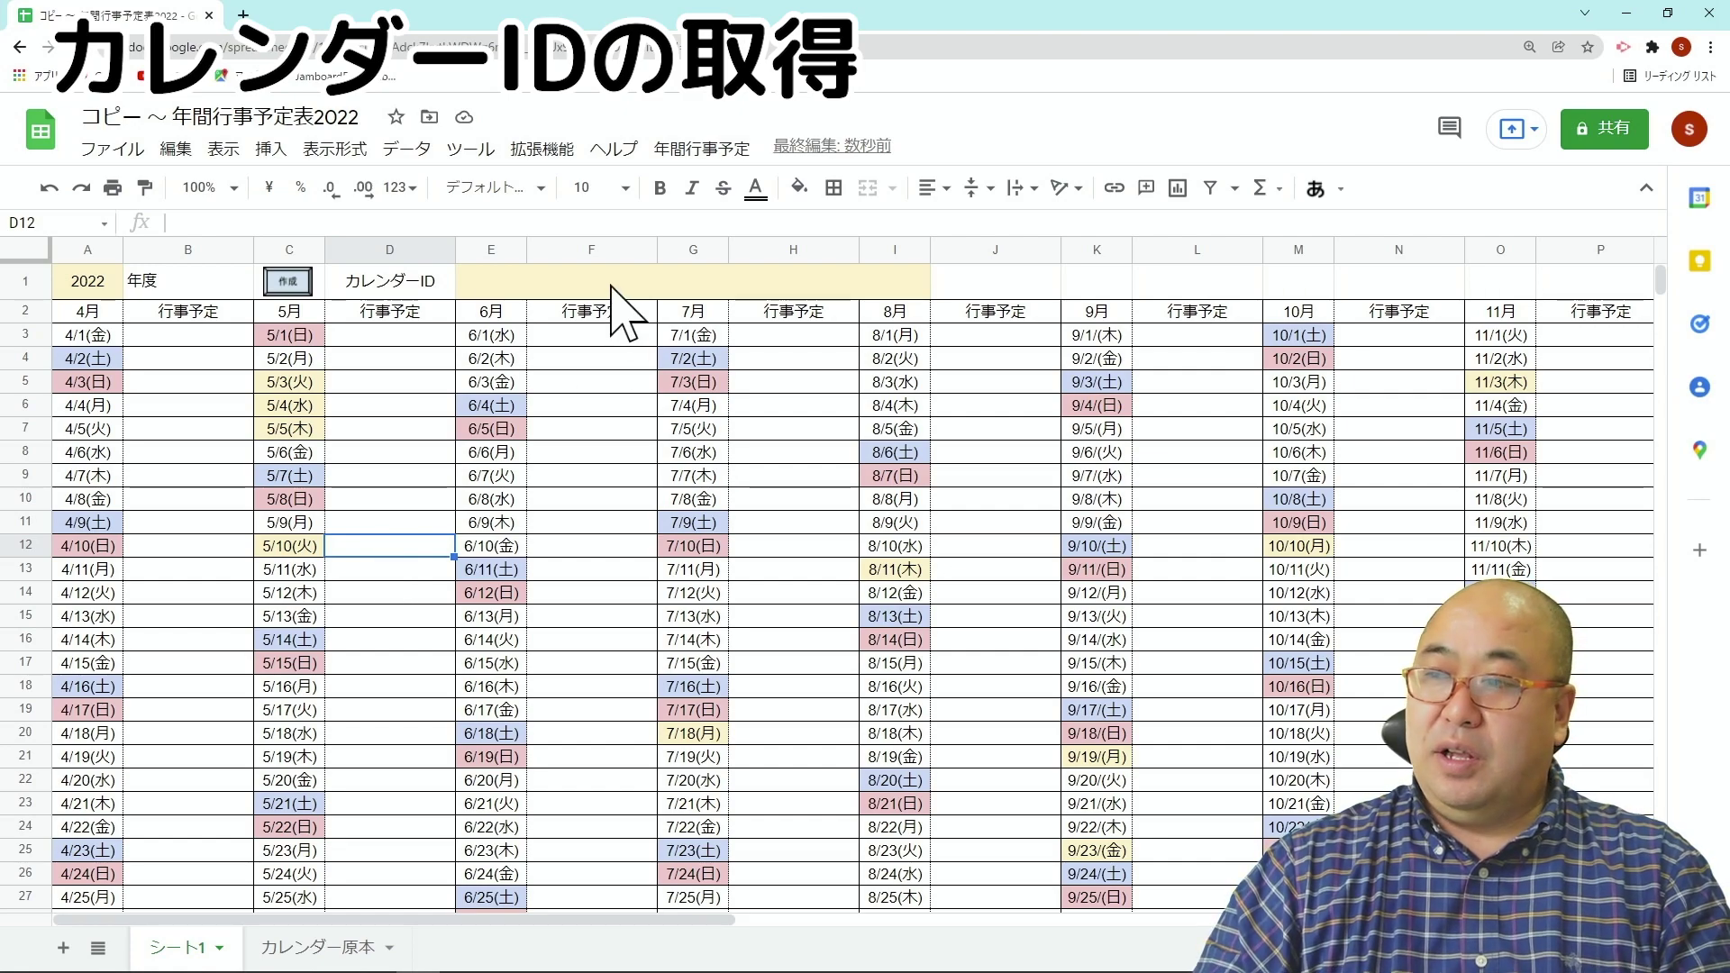
- Switch to Google Calendar in a new browser tab
left_click(242, 15)
left_click(1656, 120)
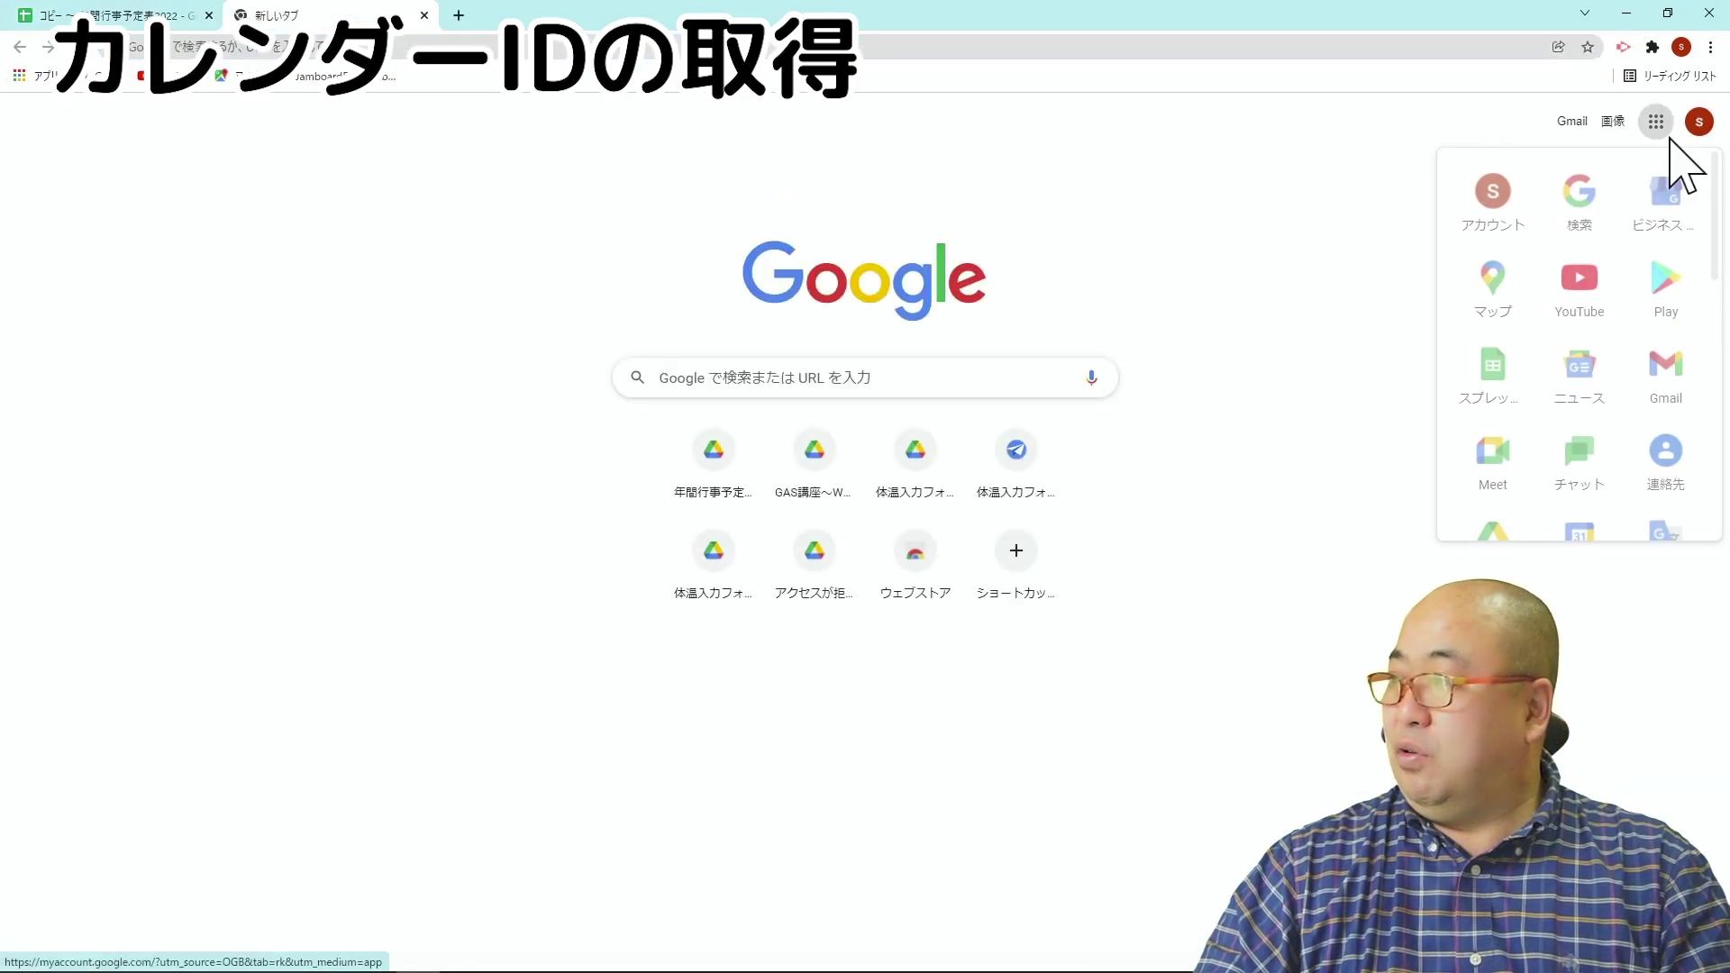
scroll(1608, 288, "down", 2)
left_click(1580, 455)
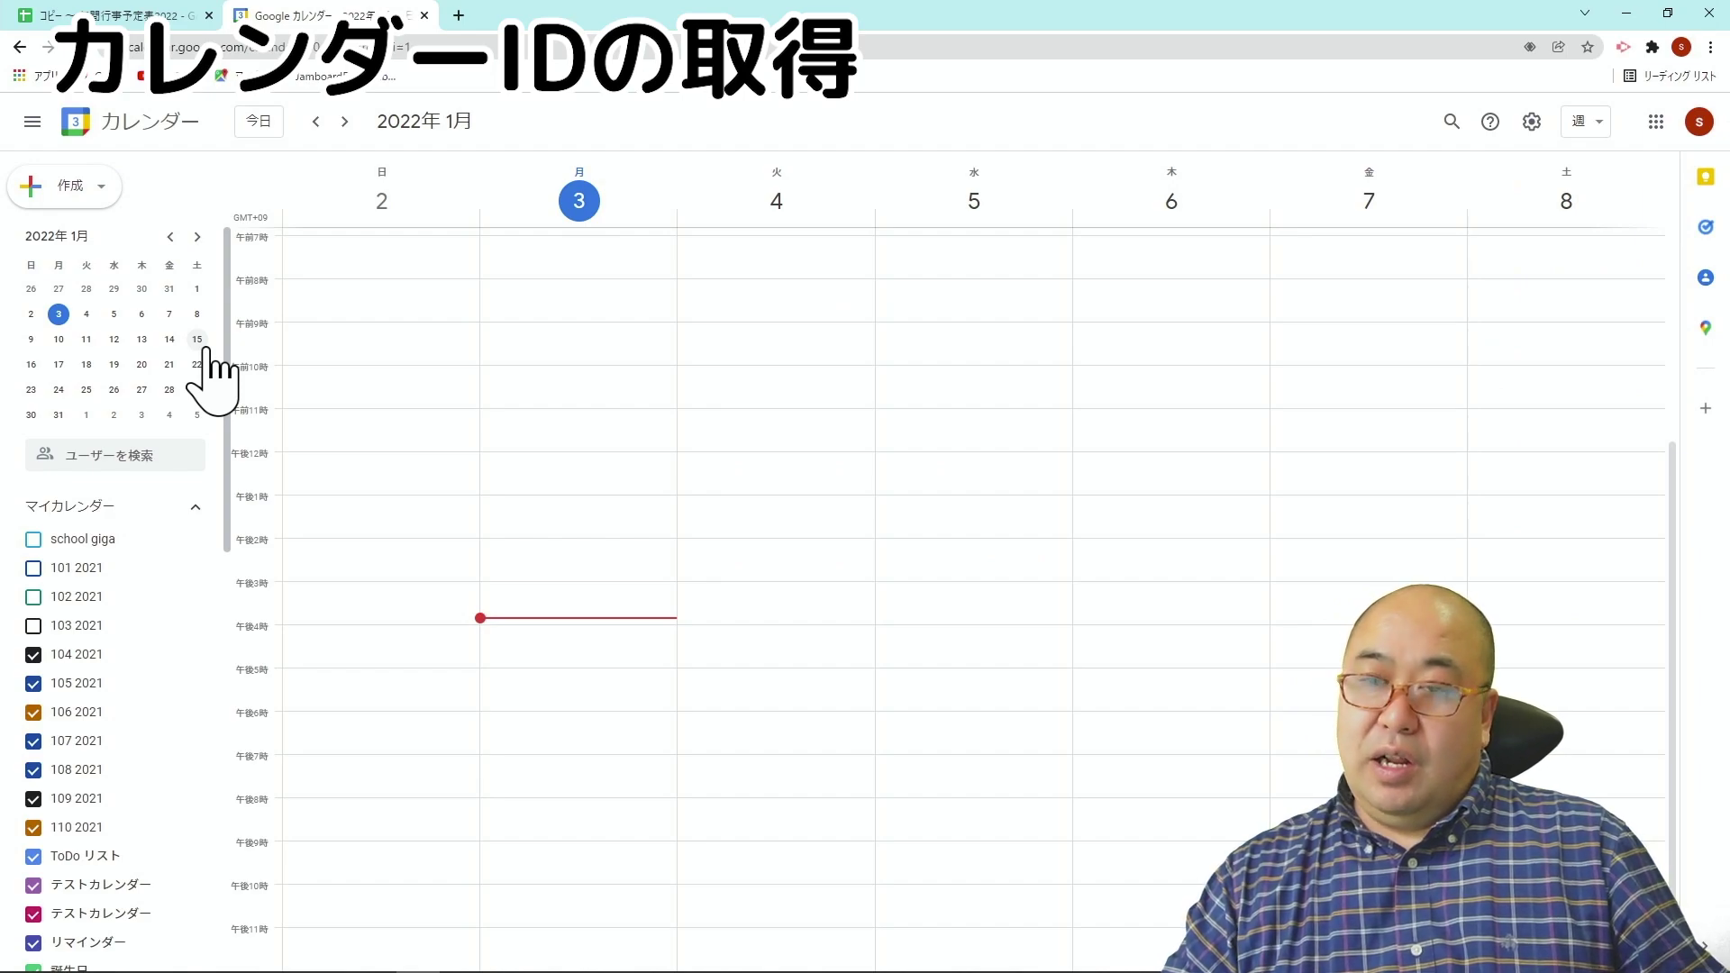
- Create a new calendar named 2022年度, keeping the Japan Standard Time zone
left_click_drag(232, 270, 231, 539)
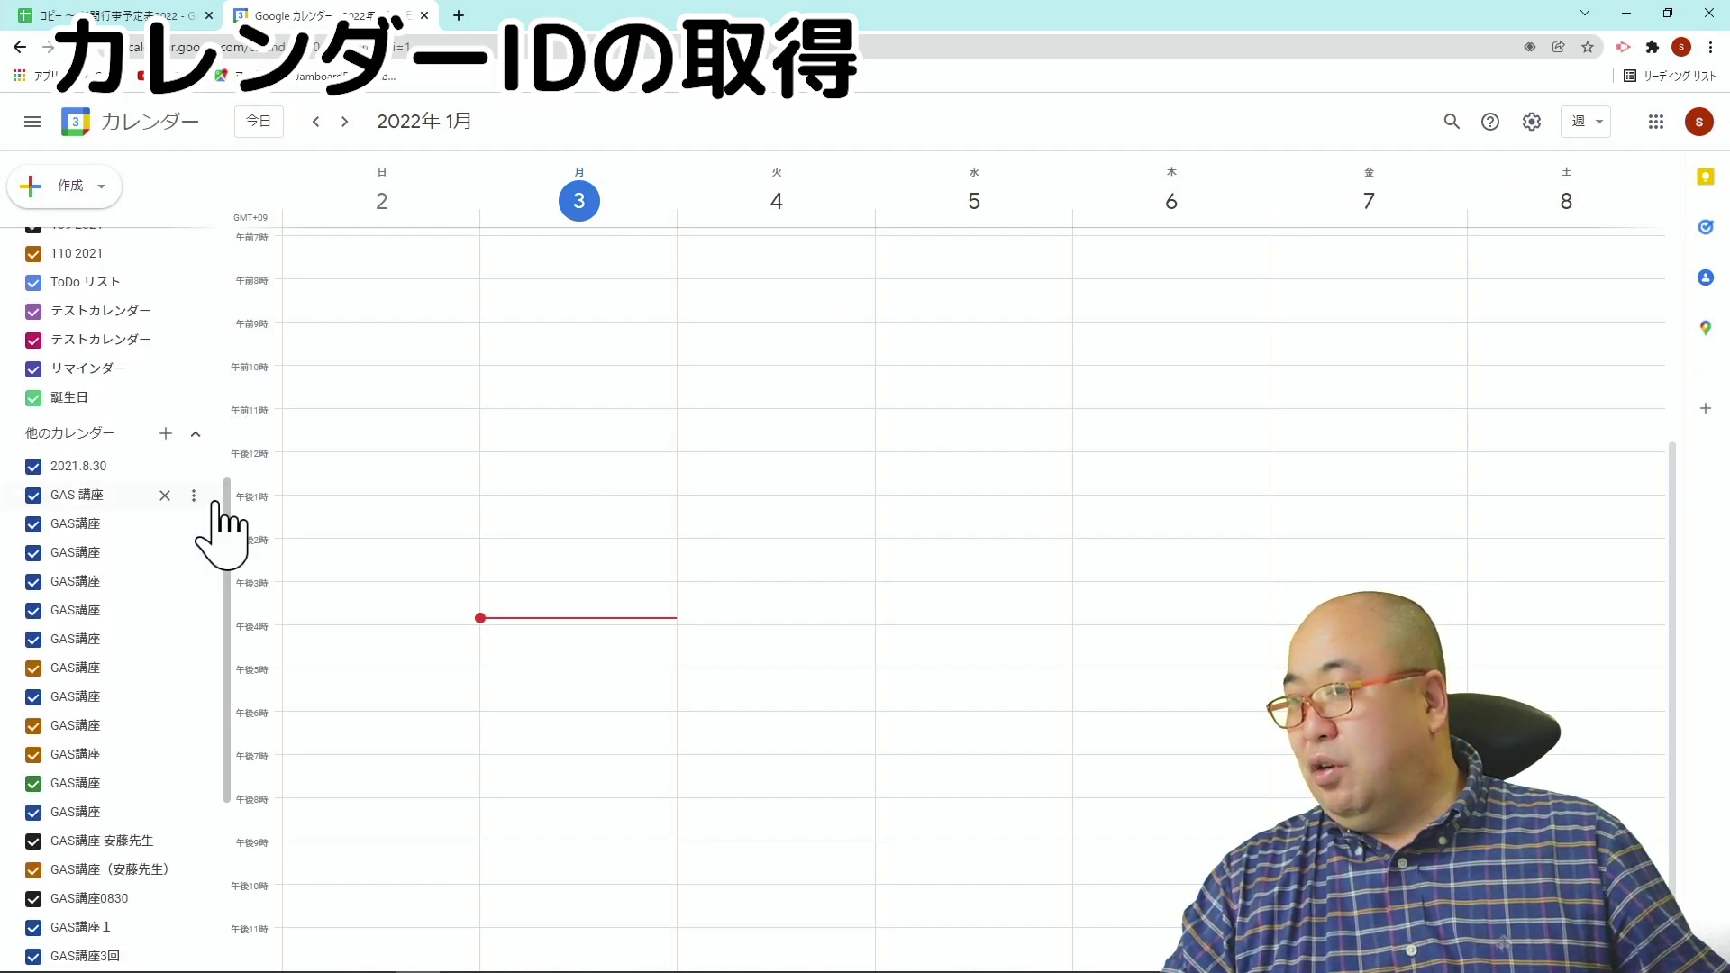
left_click(165, 433)
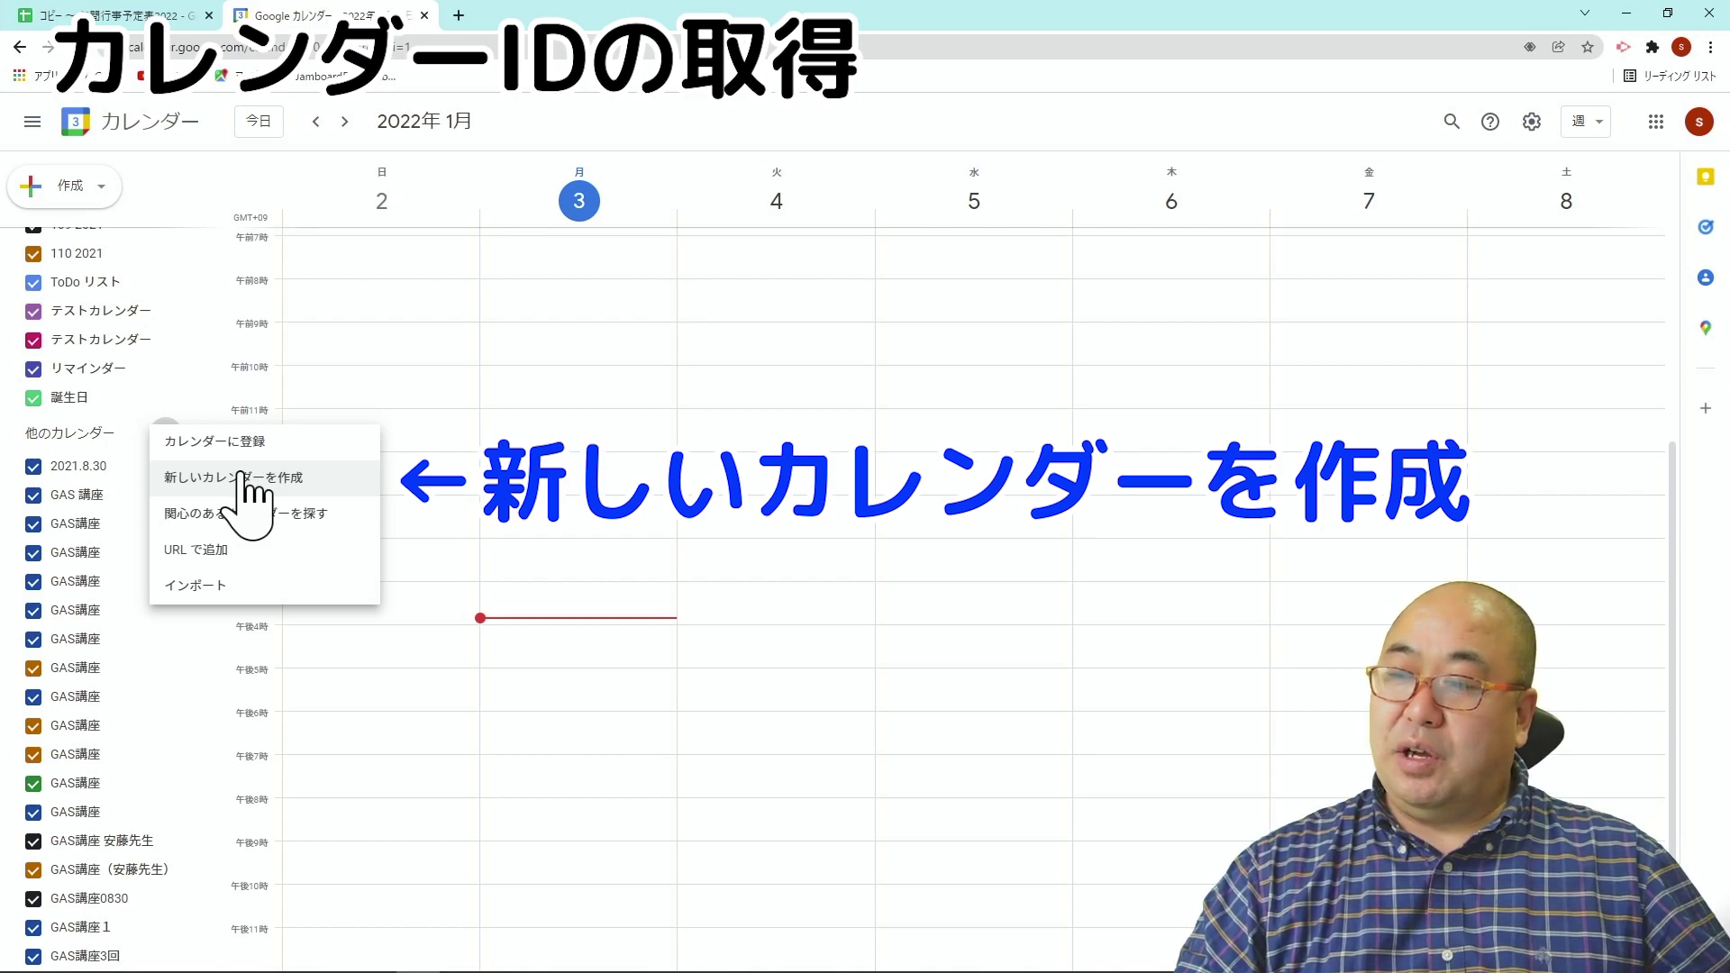
left_click(236, 479)
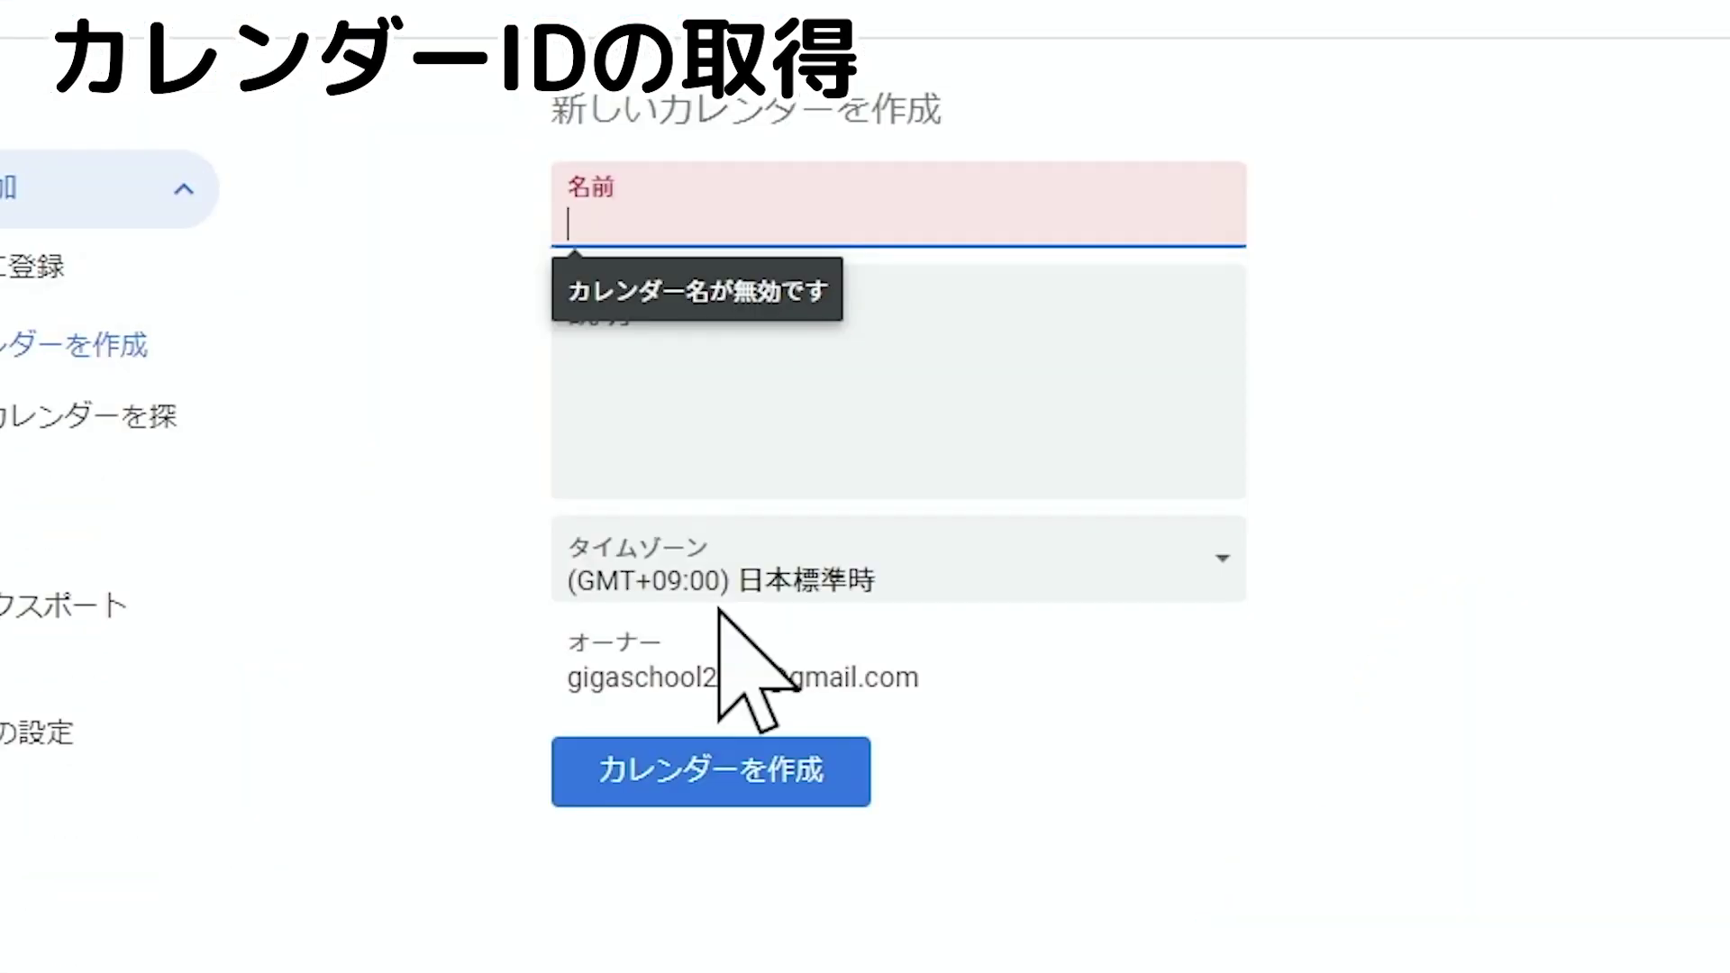
type("20")
type("22nendo")
key("space")
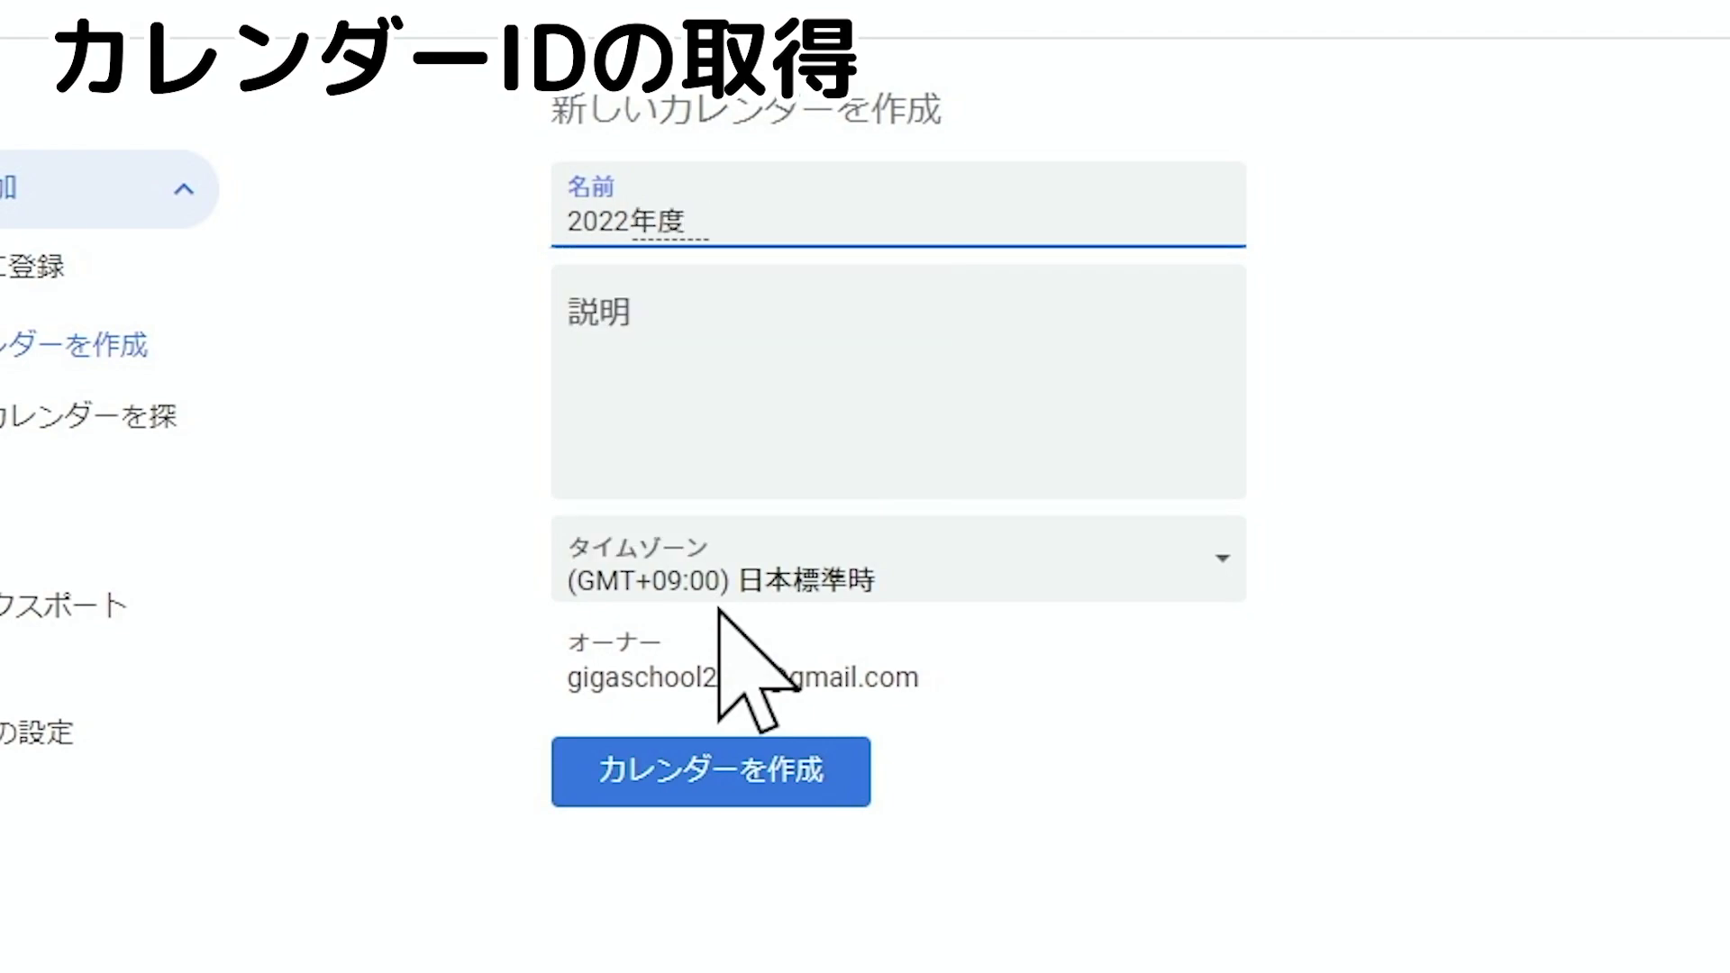
left_click(707, 775)
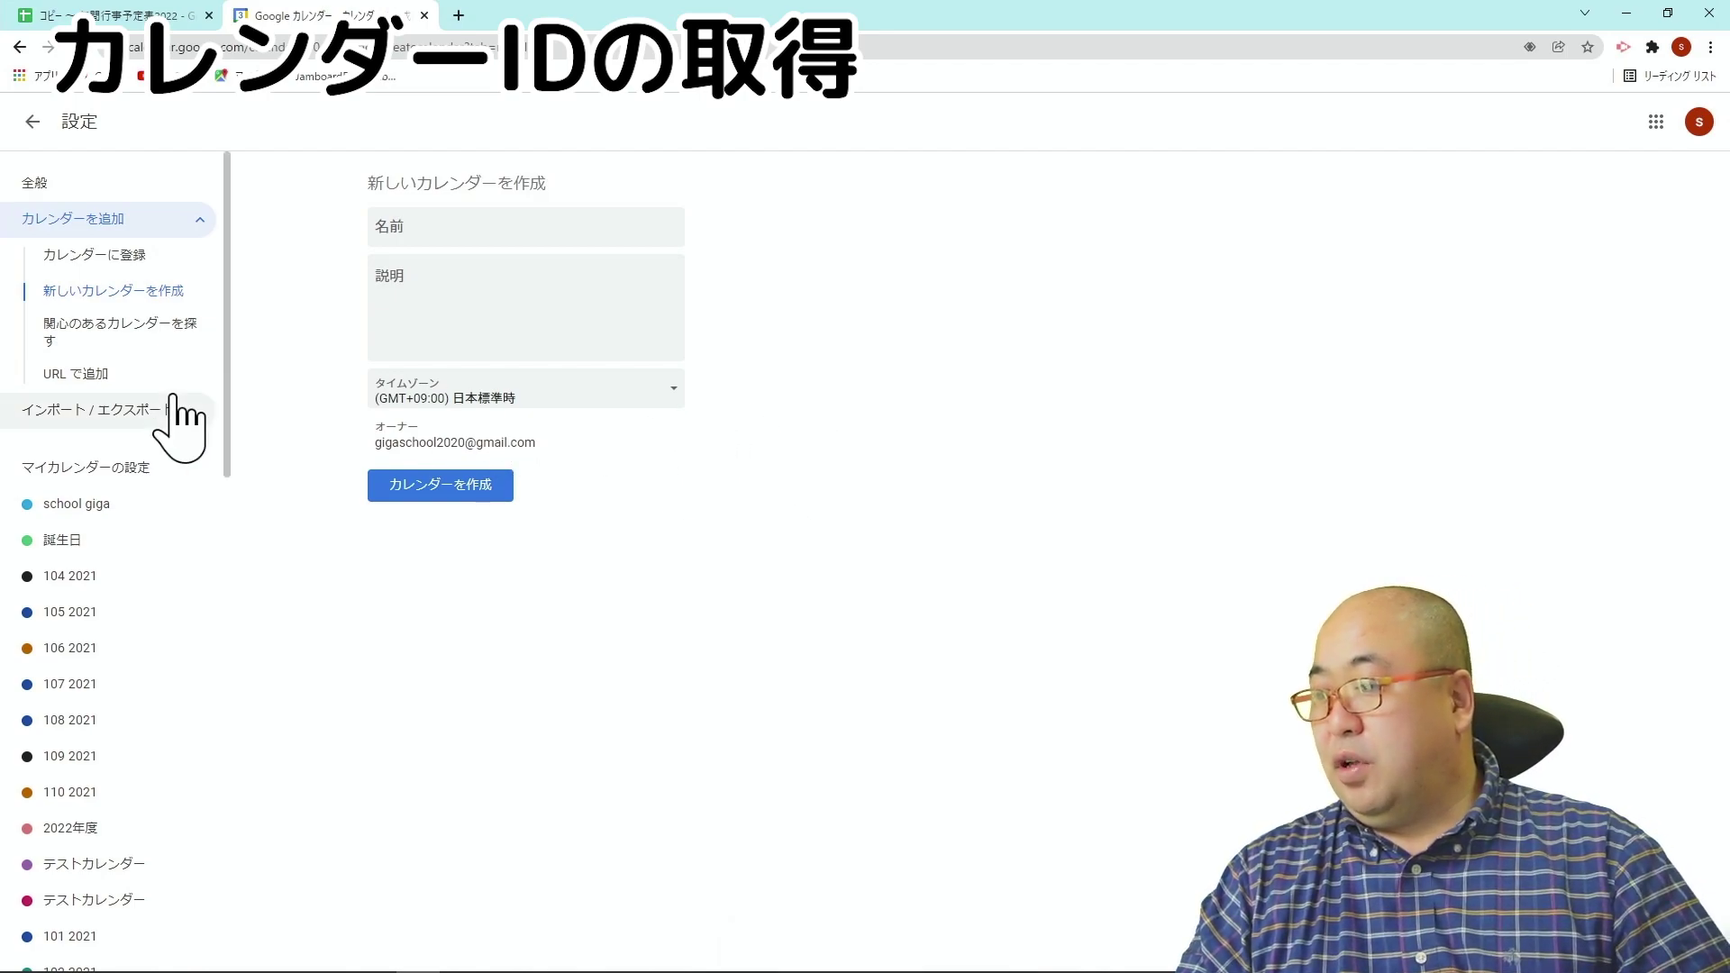
- Find the 2022年度 calendar among the own calendars and open its settings
scroll(174, 417, "down", 5)
scroll(178, 415, "down", 3)
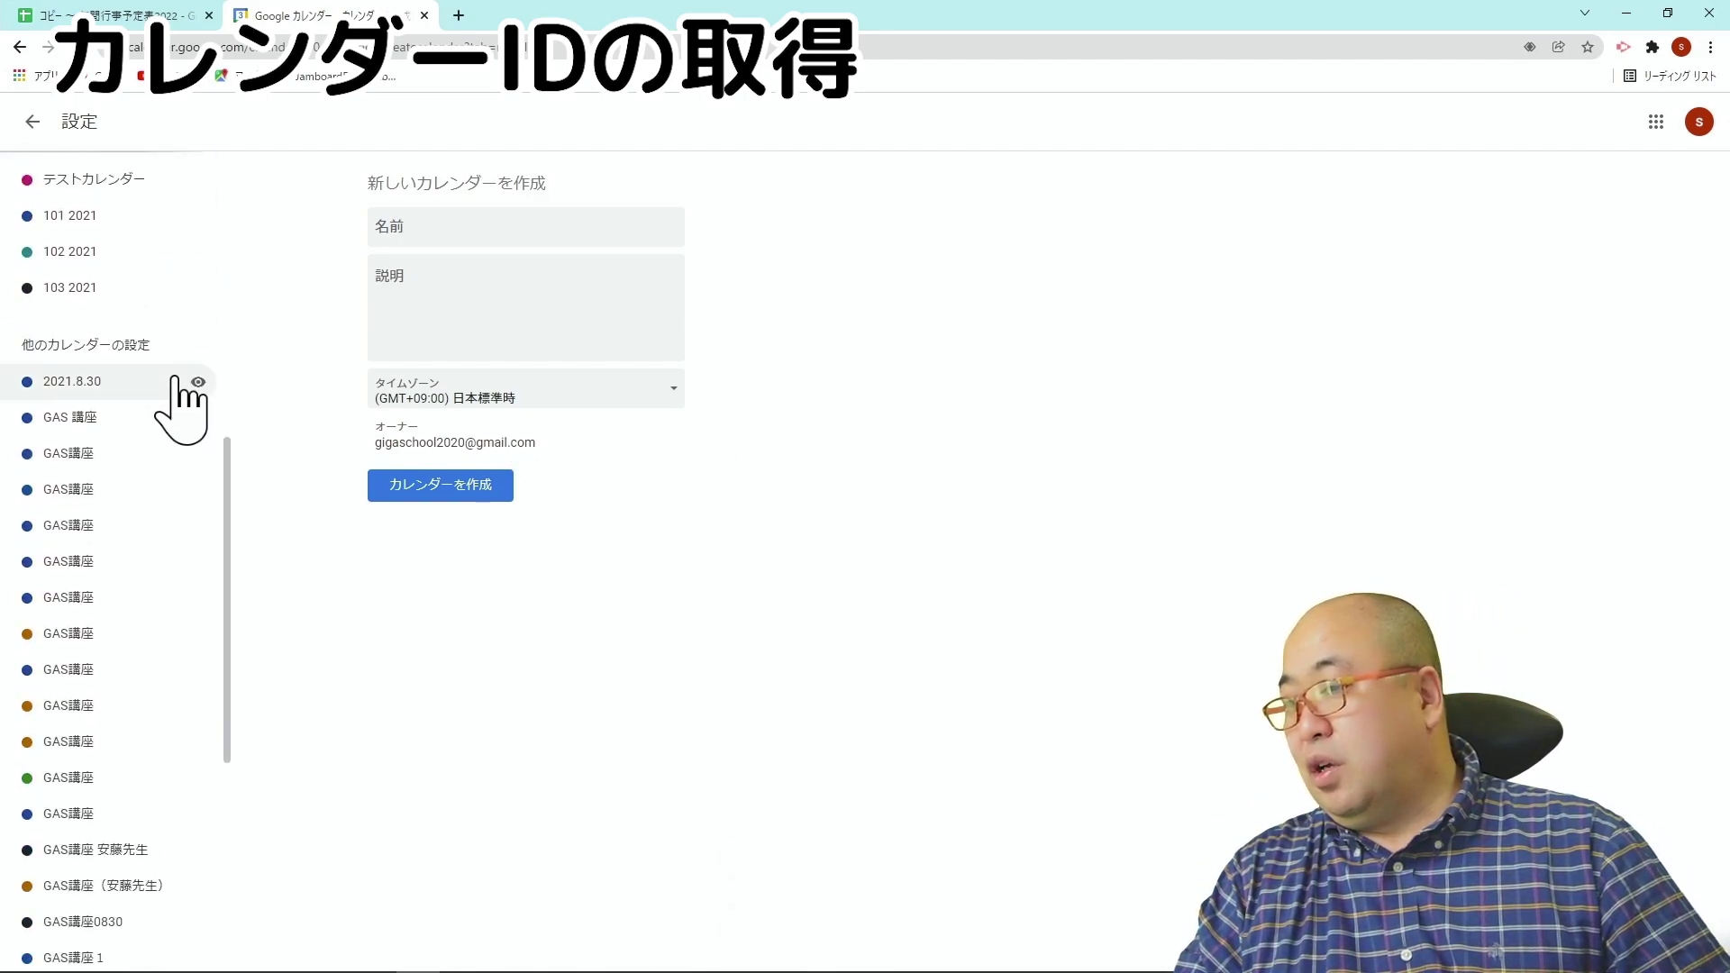
scroll(181, 406, "up", 2)
scroll(178, 383, "down", 3)
scroll(178, 383, "up", 3)
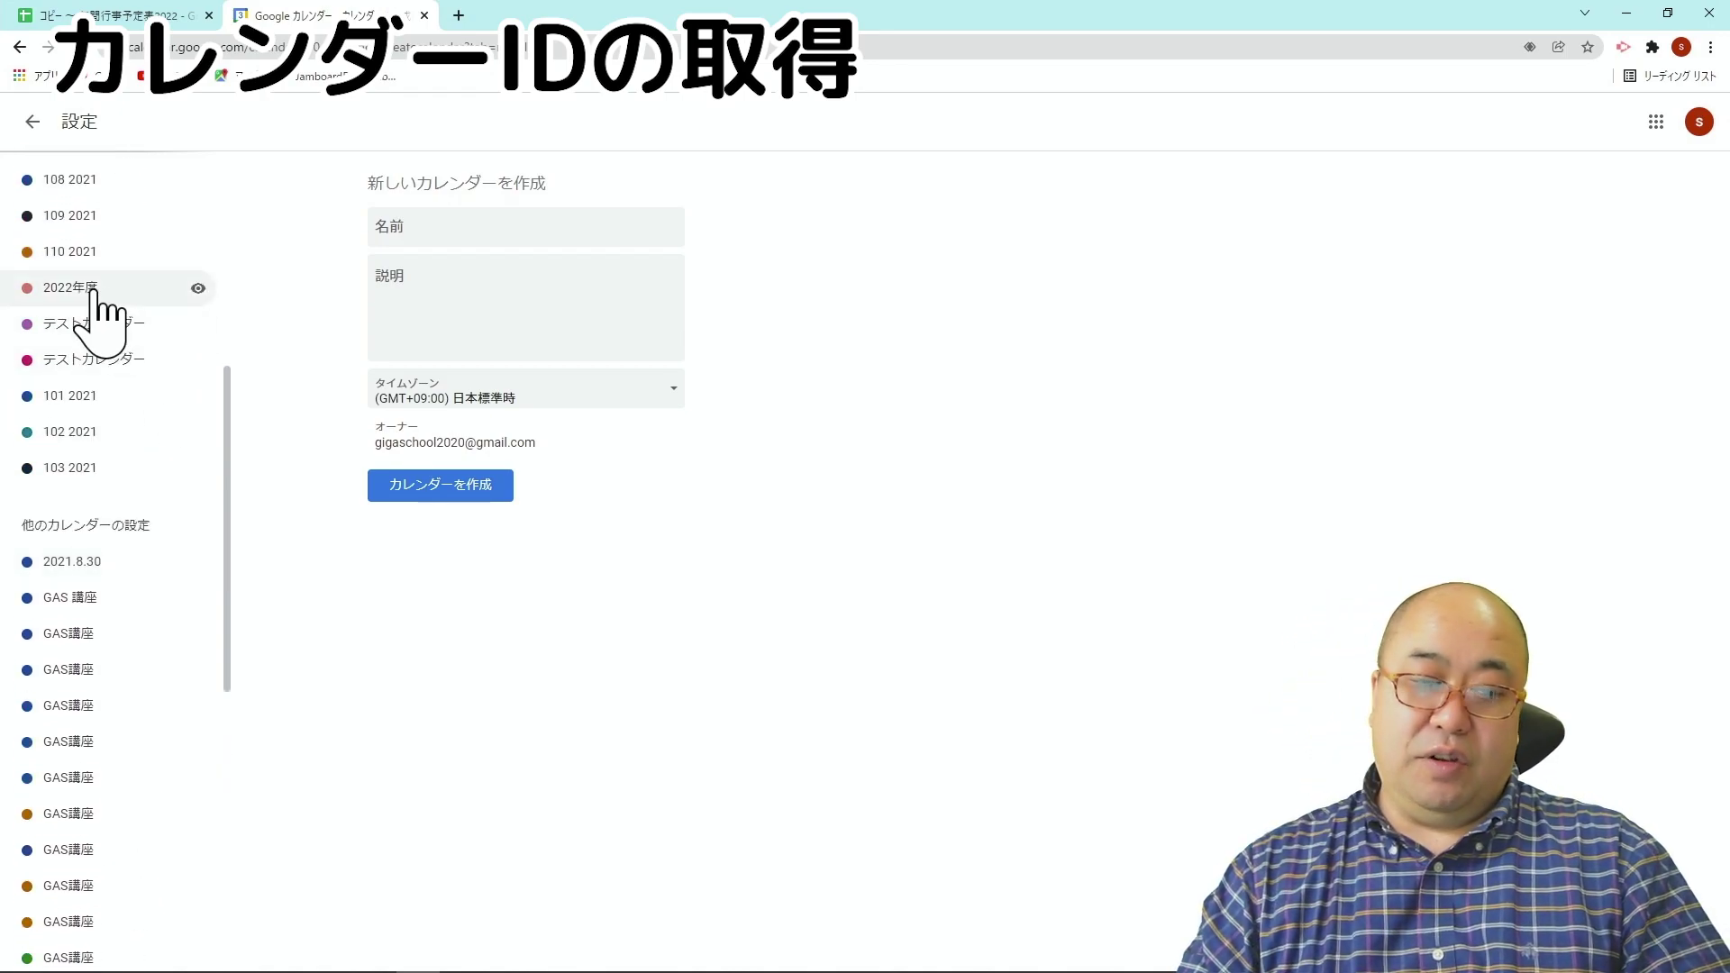
left_click(94, 292)
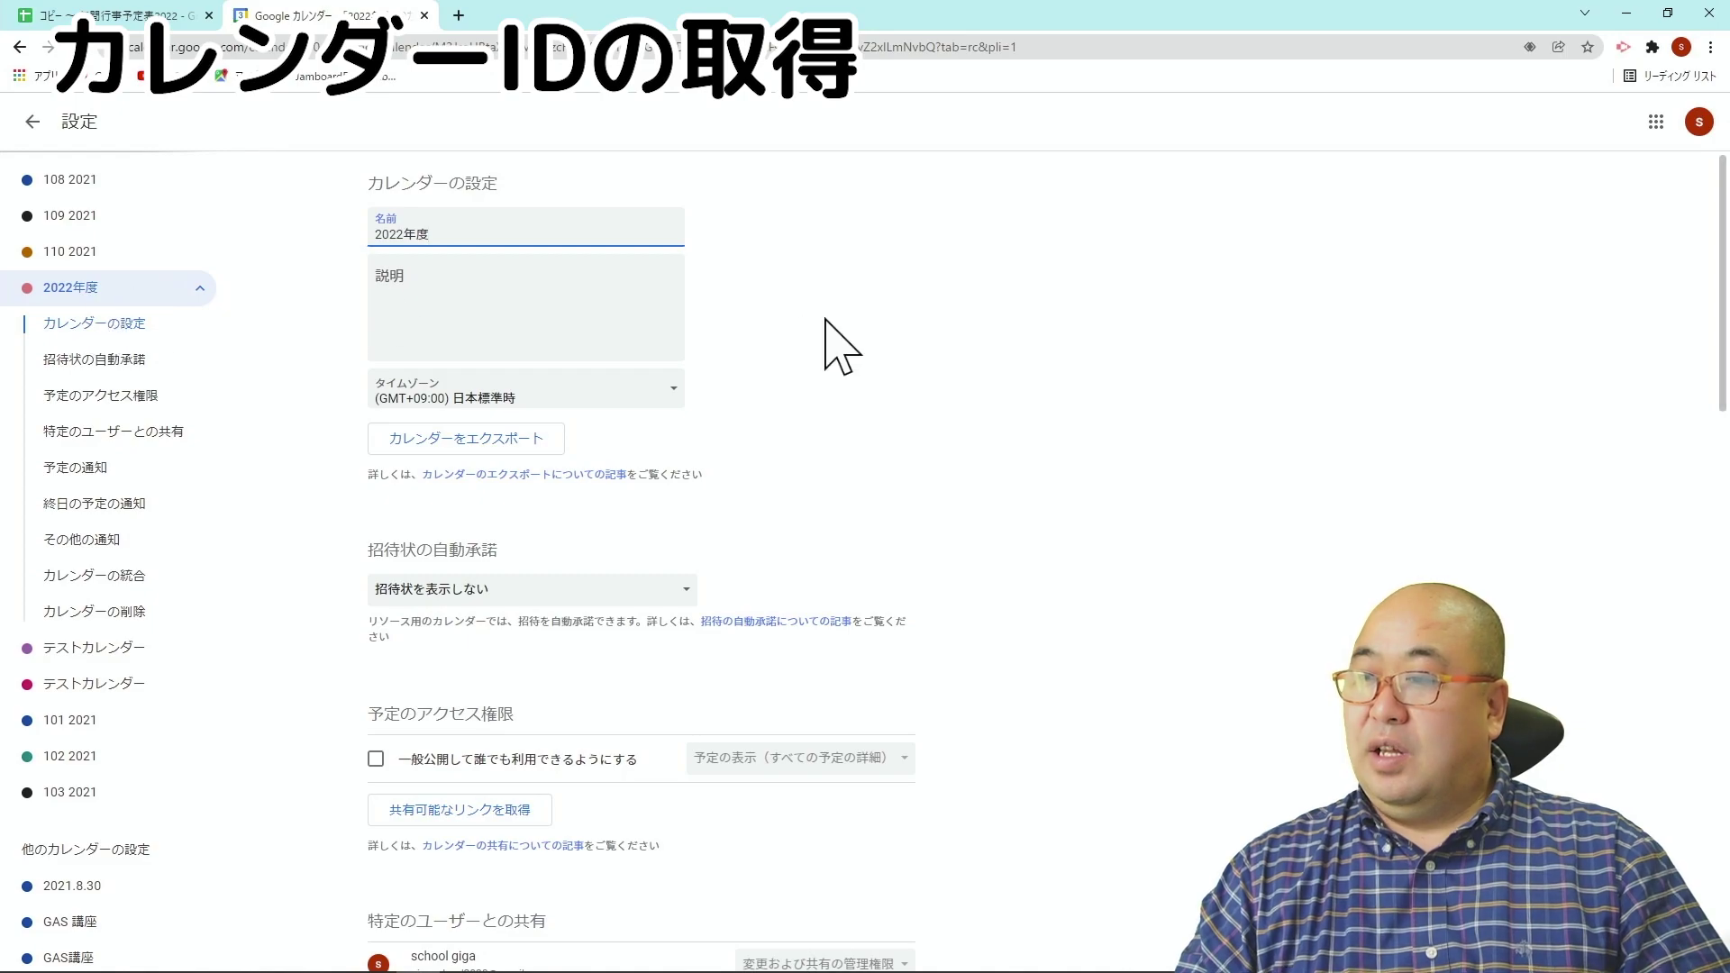
- Copy the calendar ID from the カレンダーの統合 section of the 2022年度 calendar's settings
scroll(926, 319, "down", 12)
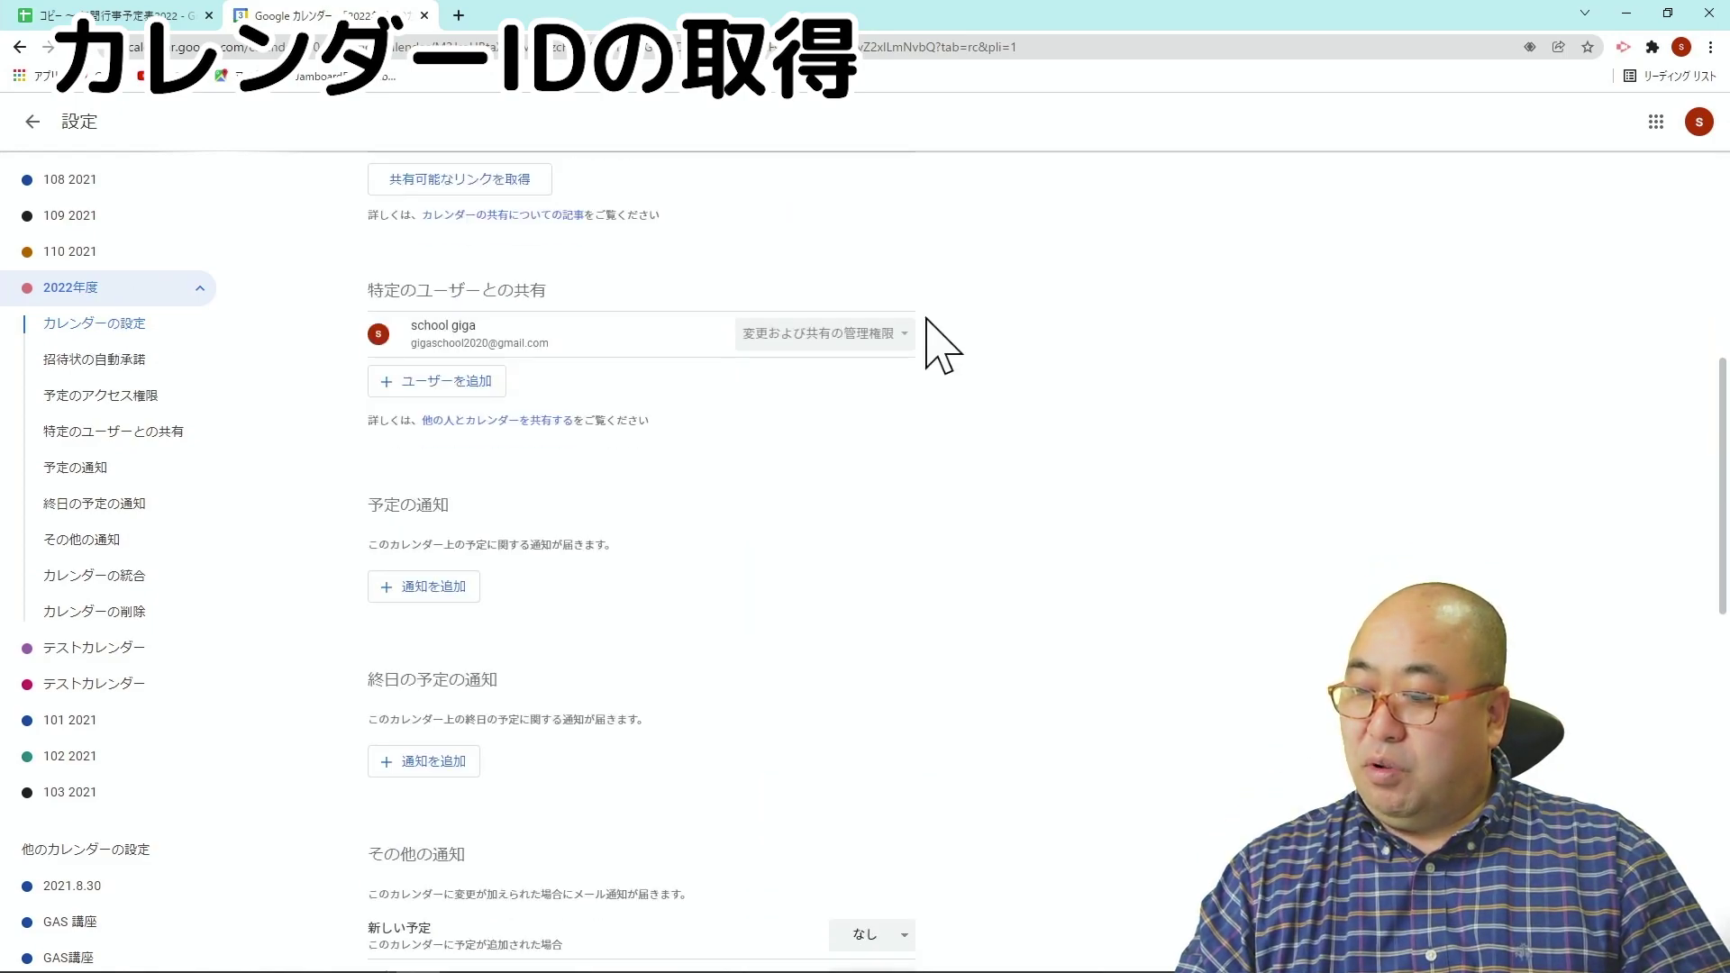
scroll(927, 333, "down", 6)
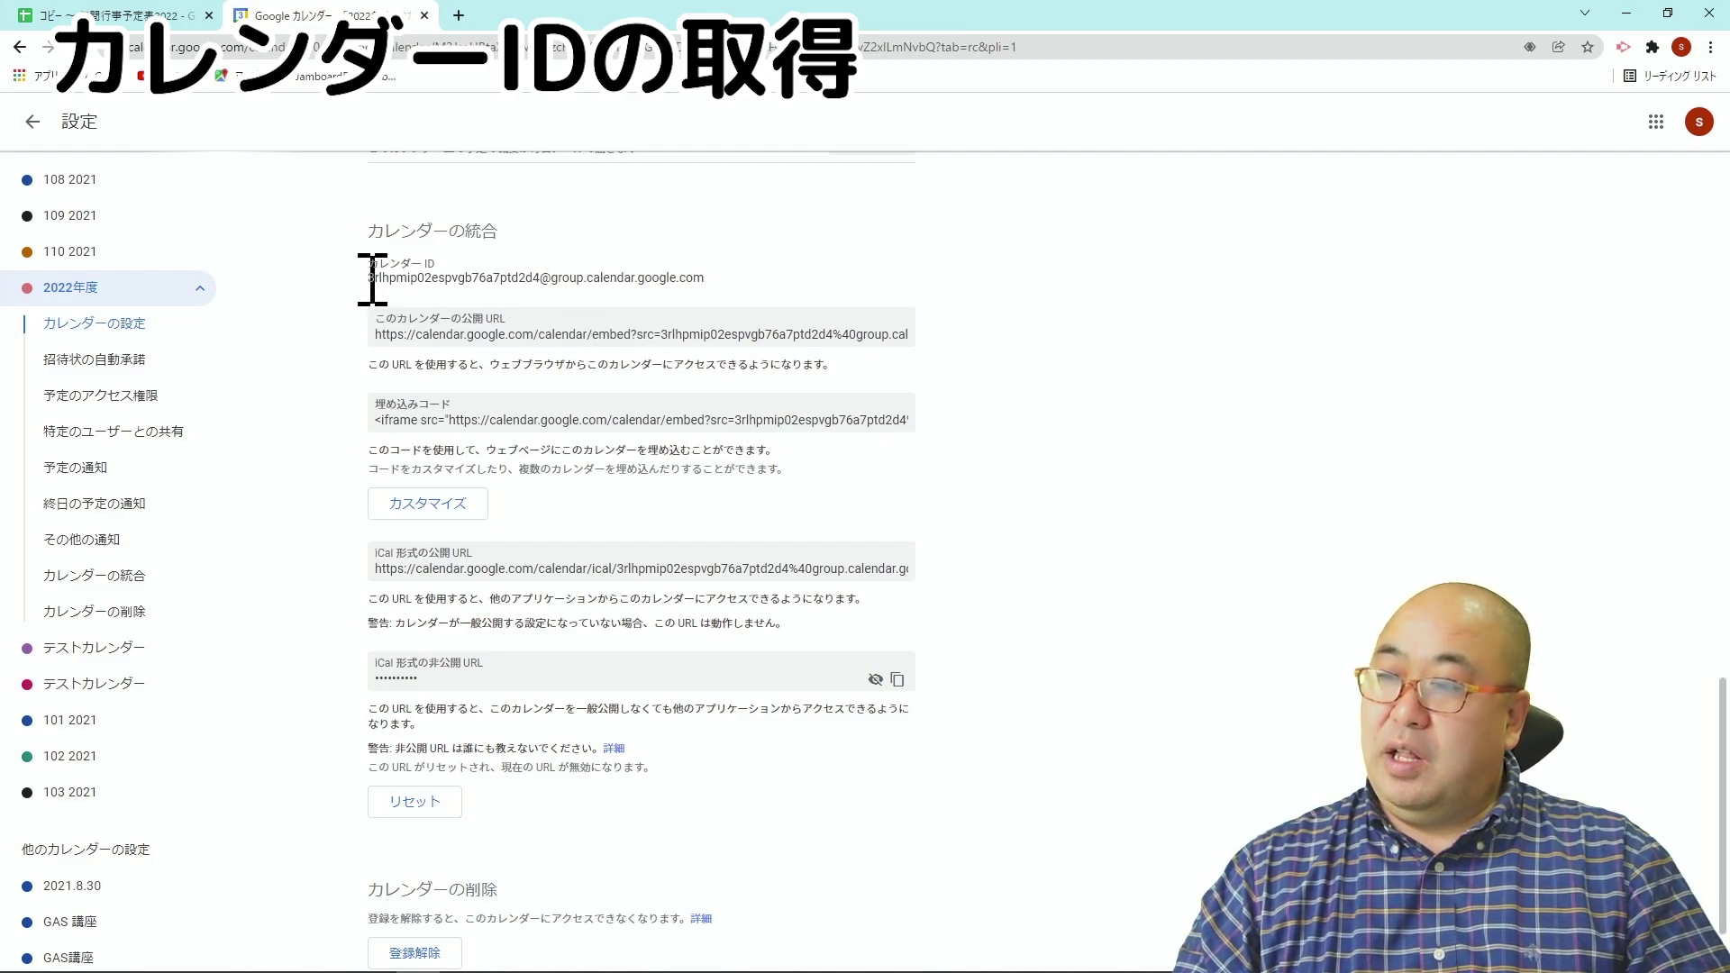
left_click_drag(712, 281, 370, 290)
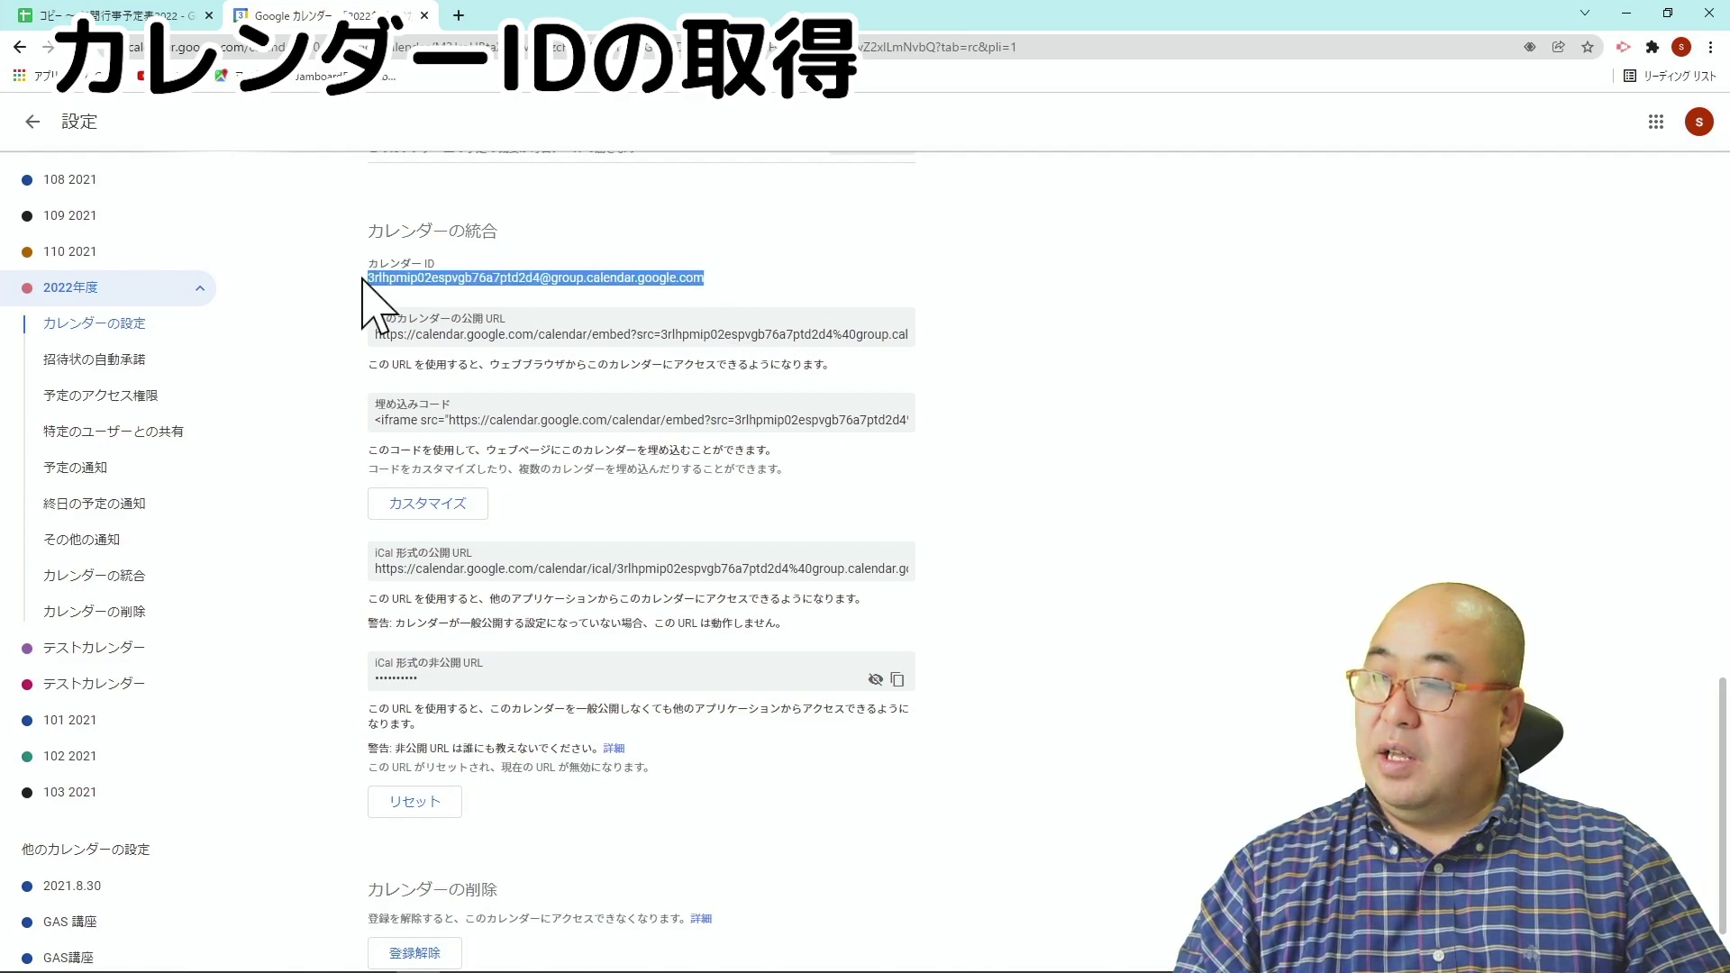
right_click(427, 278)
left_click(460, 298)
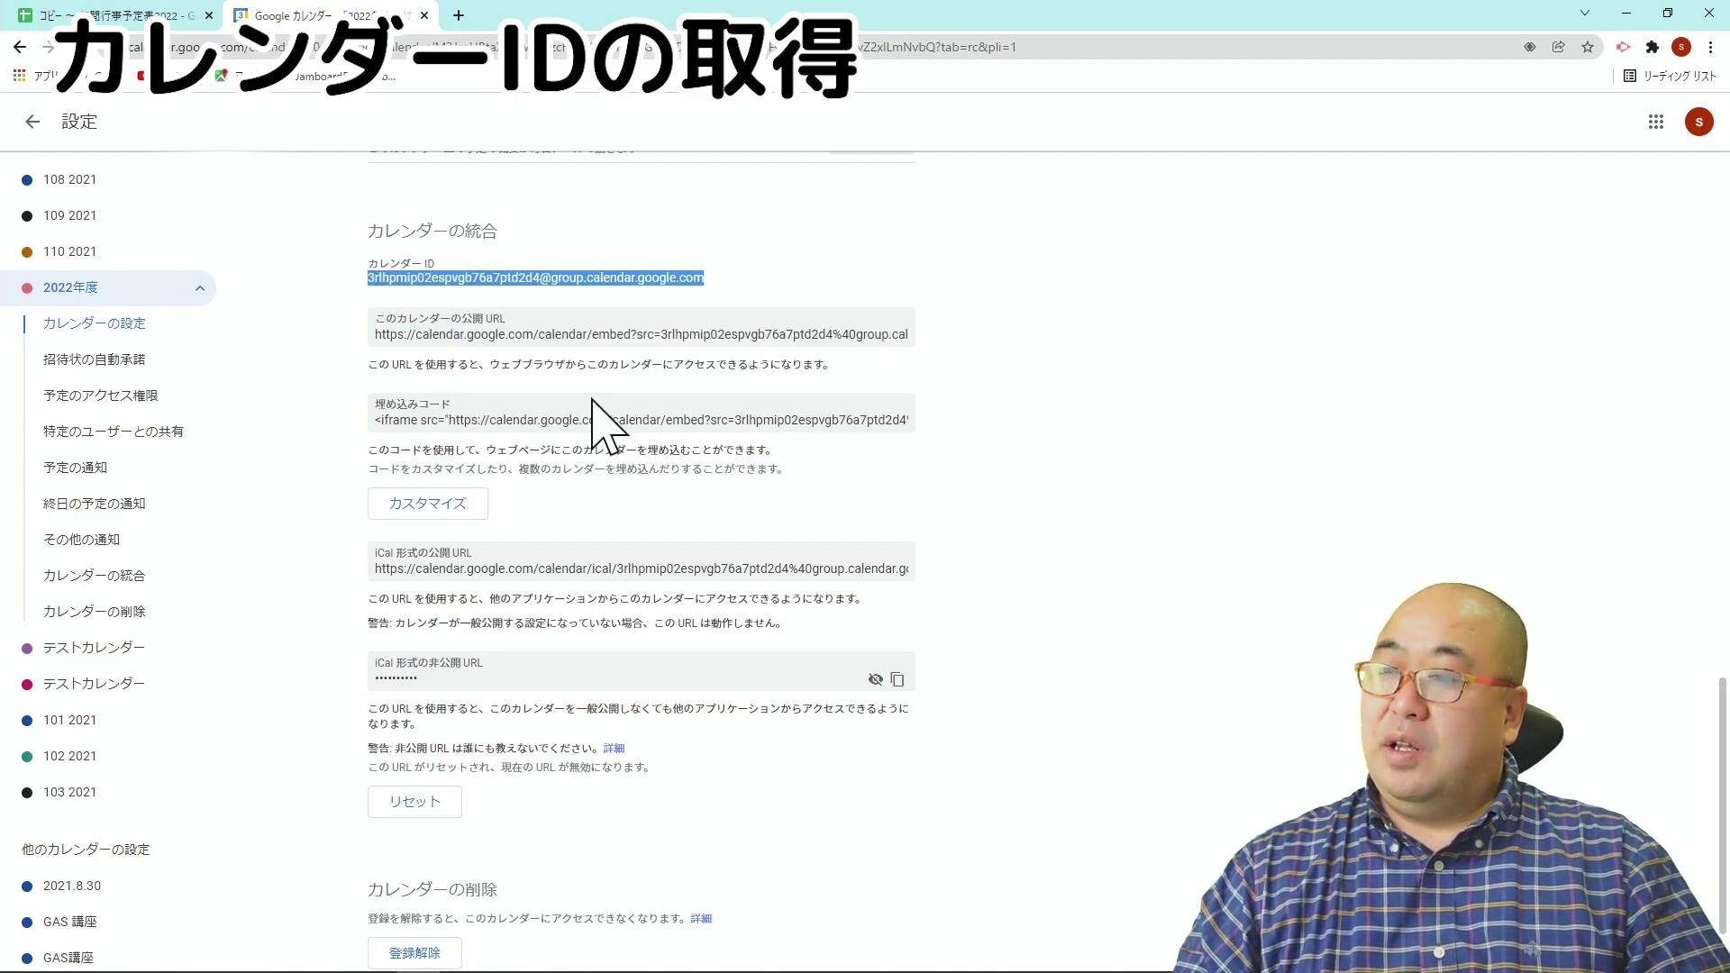
- Switch back to the copied spreadsheet and paste the calendar ID into the merged カレンダーID cell E1:I1
left_click(167, 15)
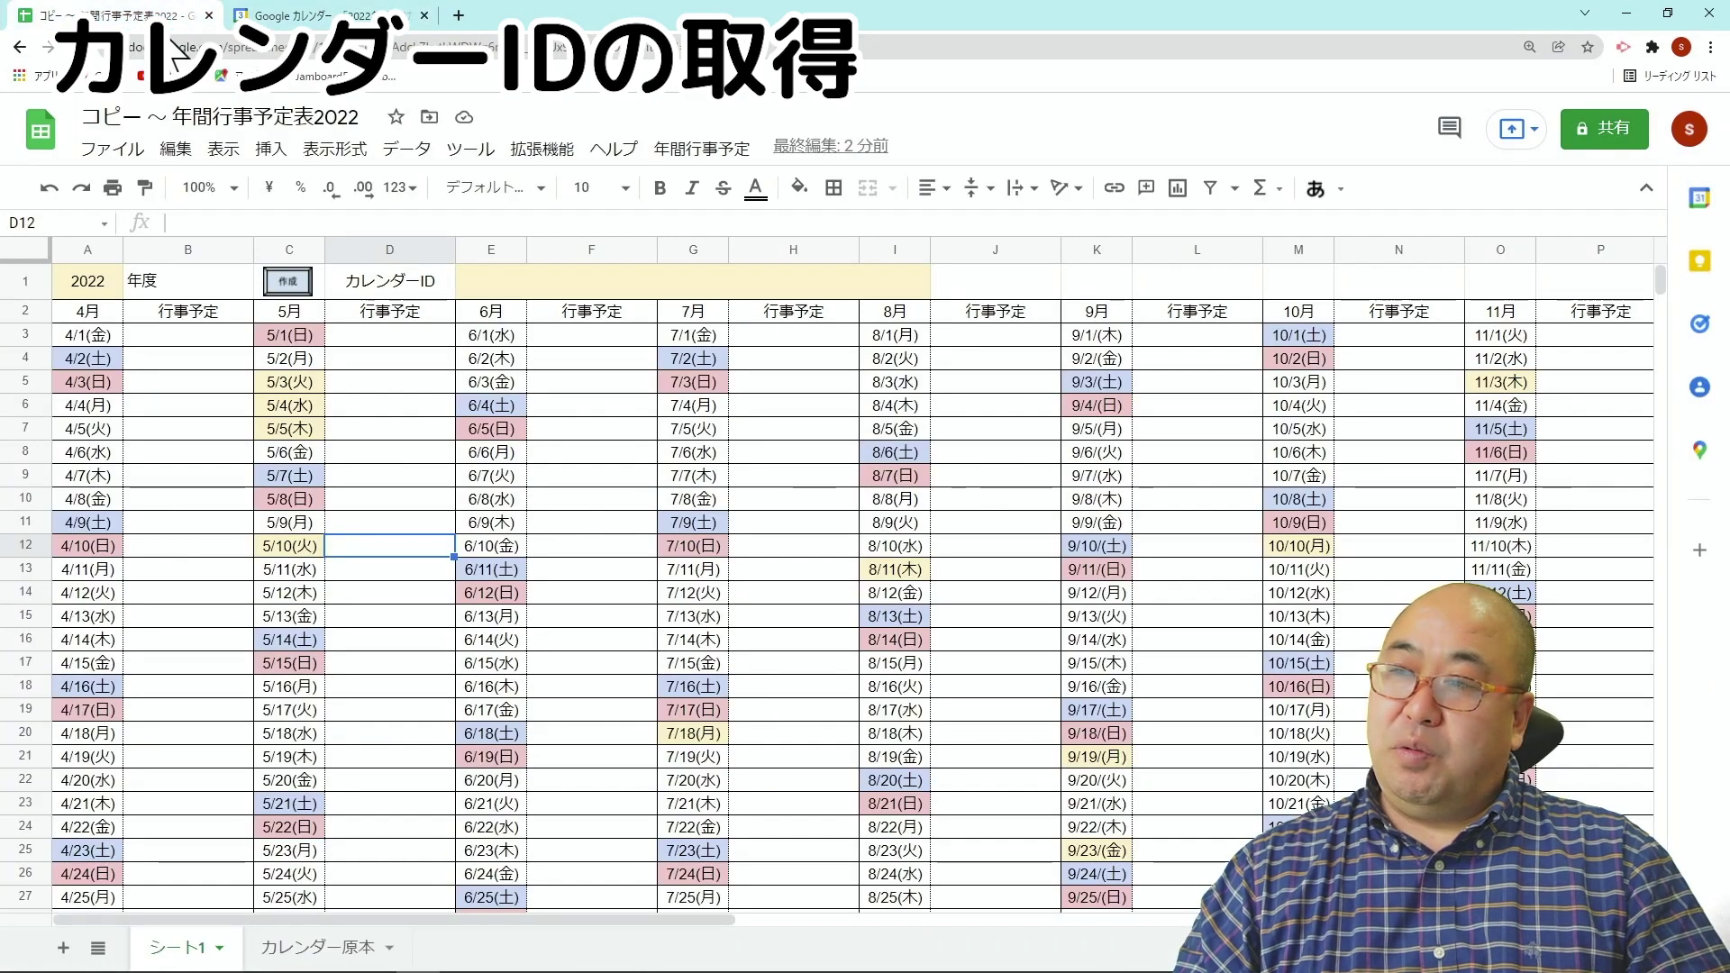
double_click(512, 290)
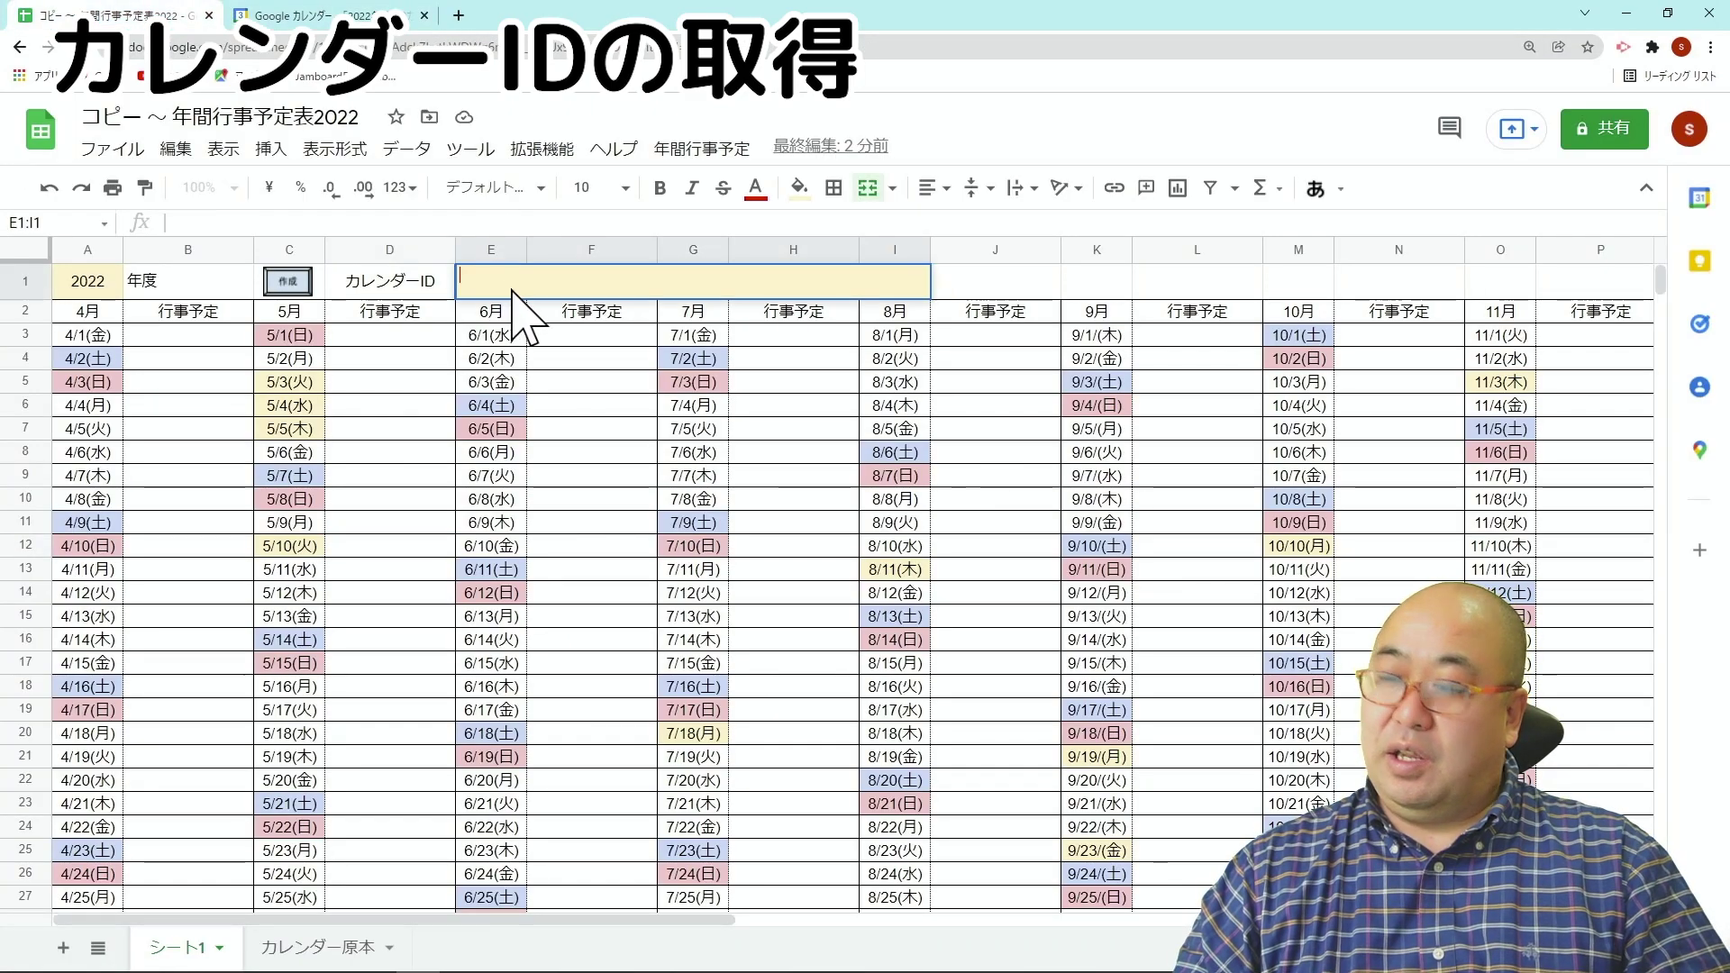
key("ctrl+v")
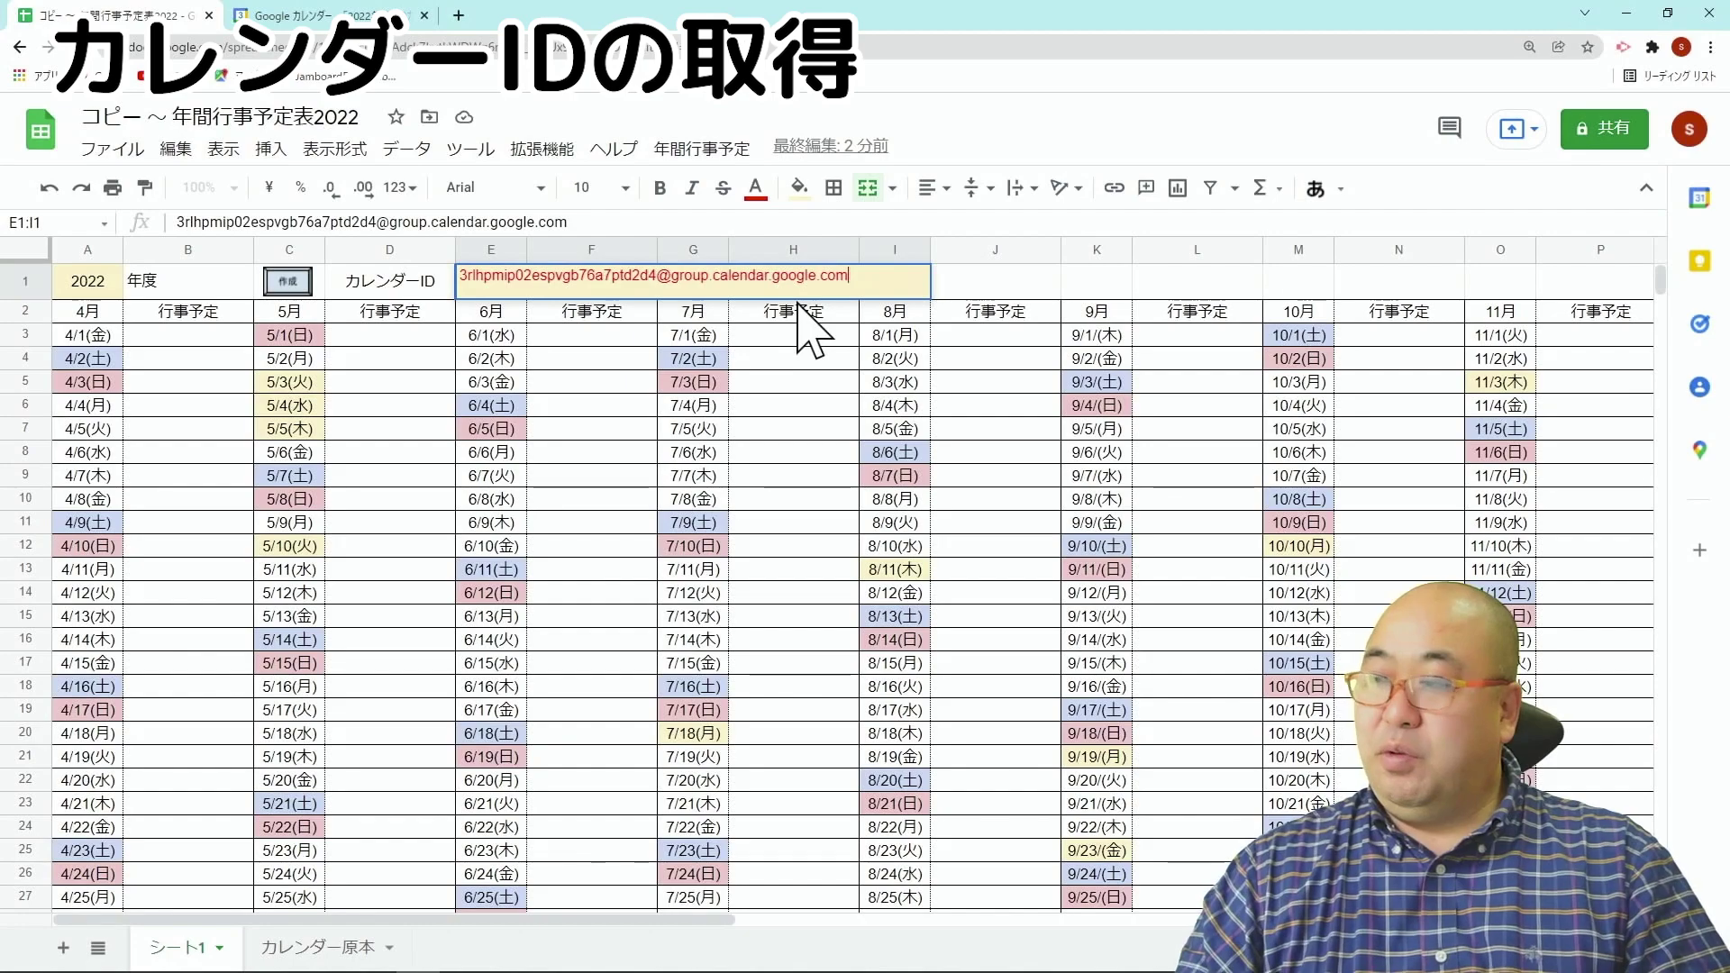
key("Return")
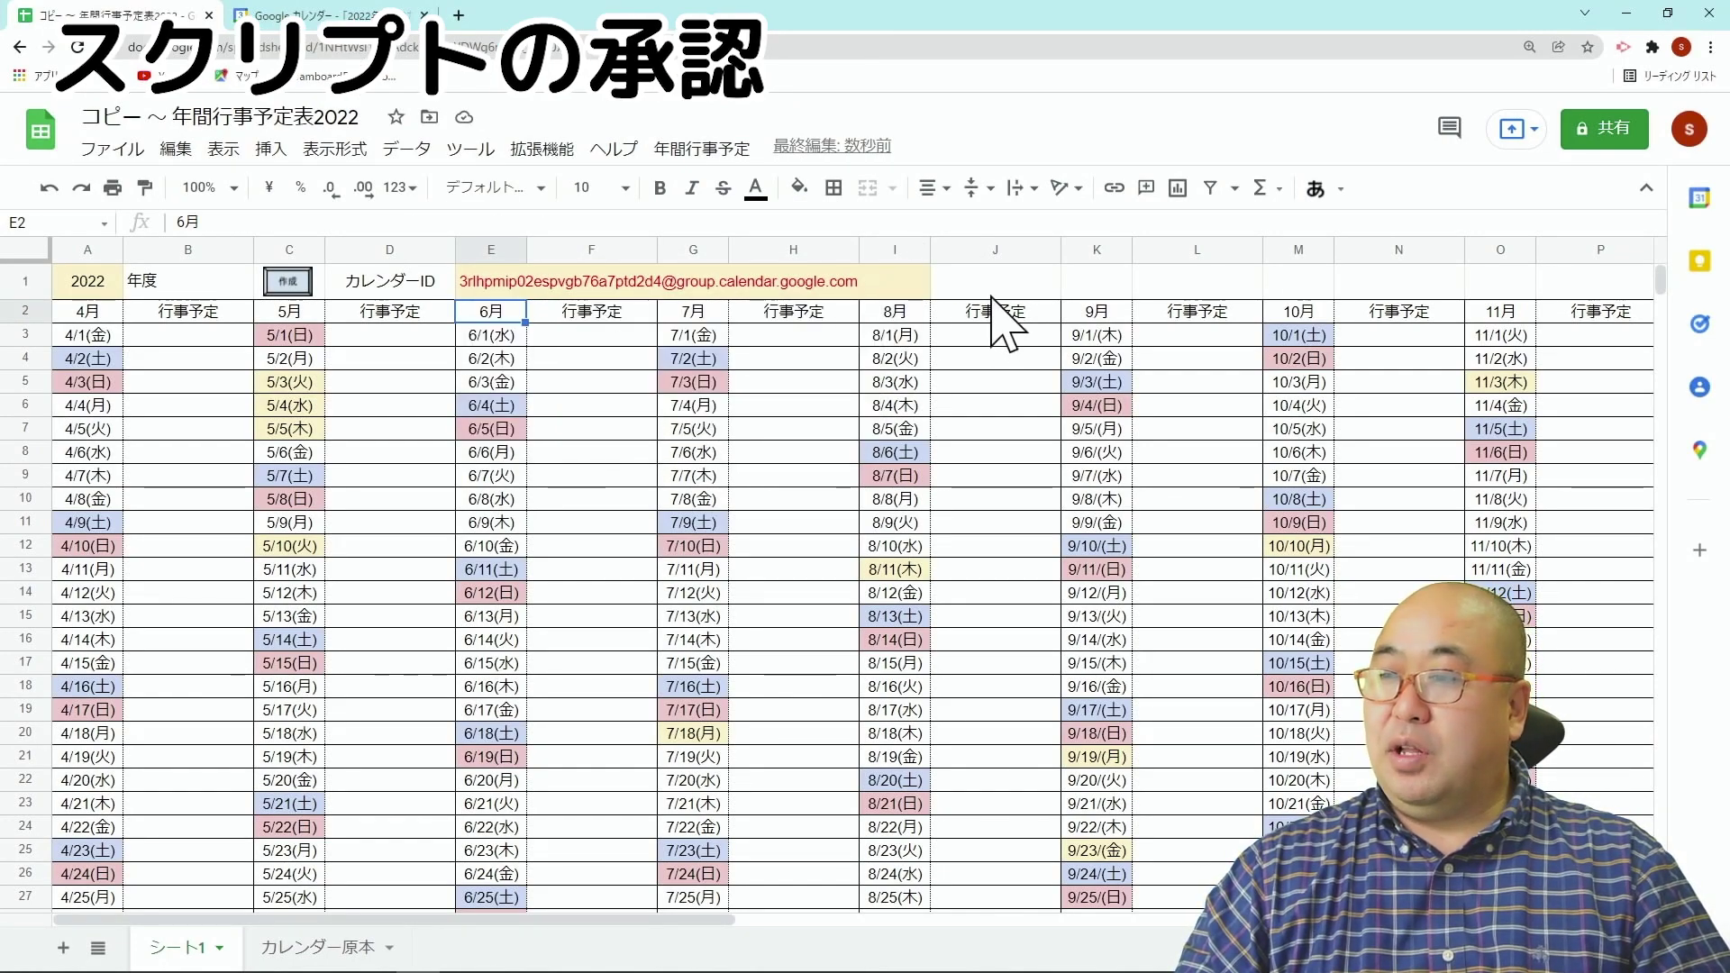
- Run the 作成 script, continue to its authorization, and choose the signed-in Google account
left_click(294, 286)
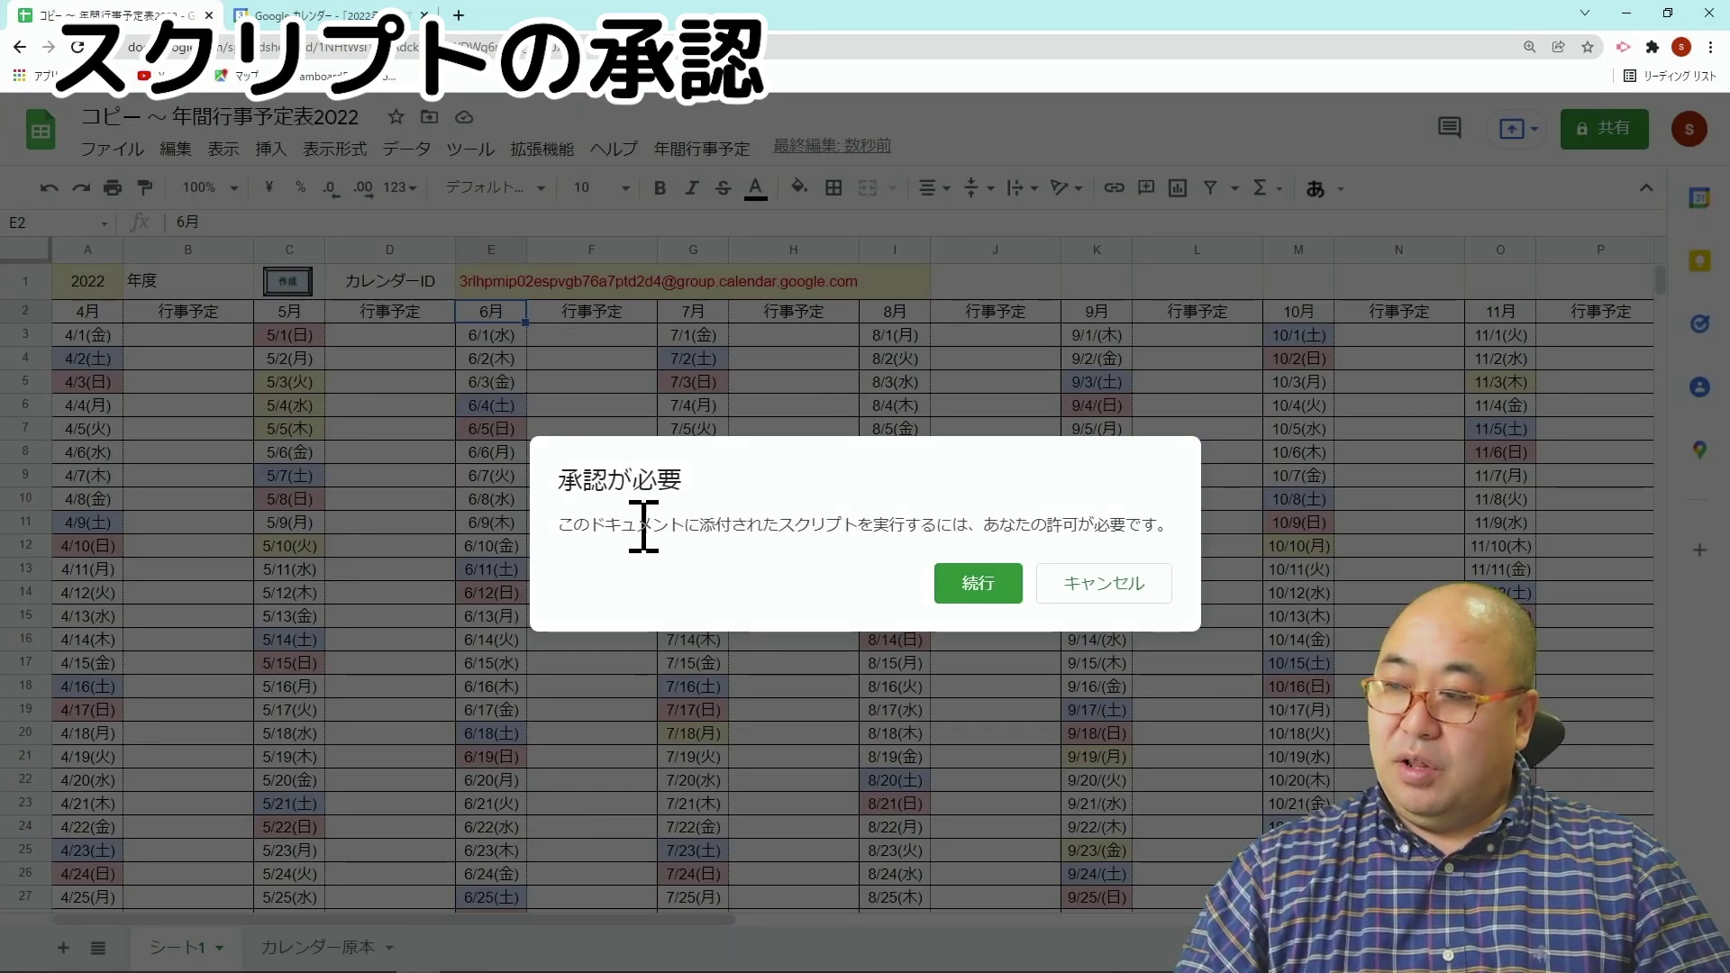
left_click(973, 586)
left_click_drag(401, 494, 687, 269)
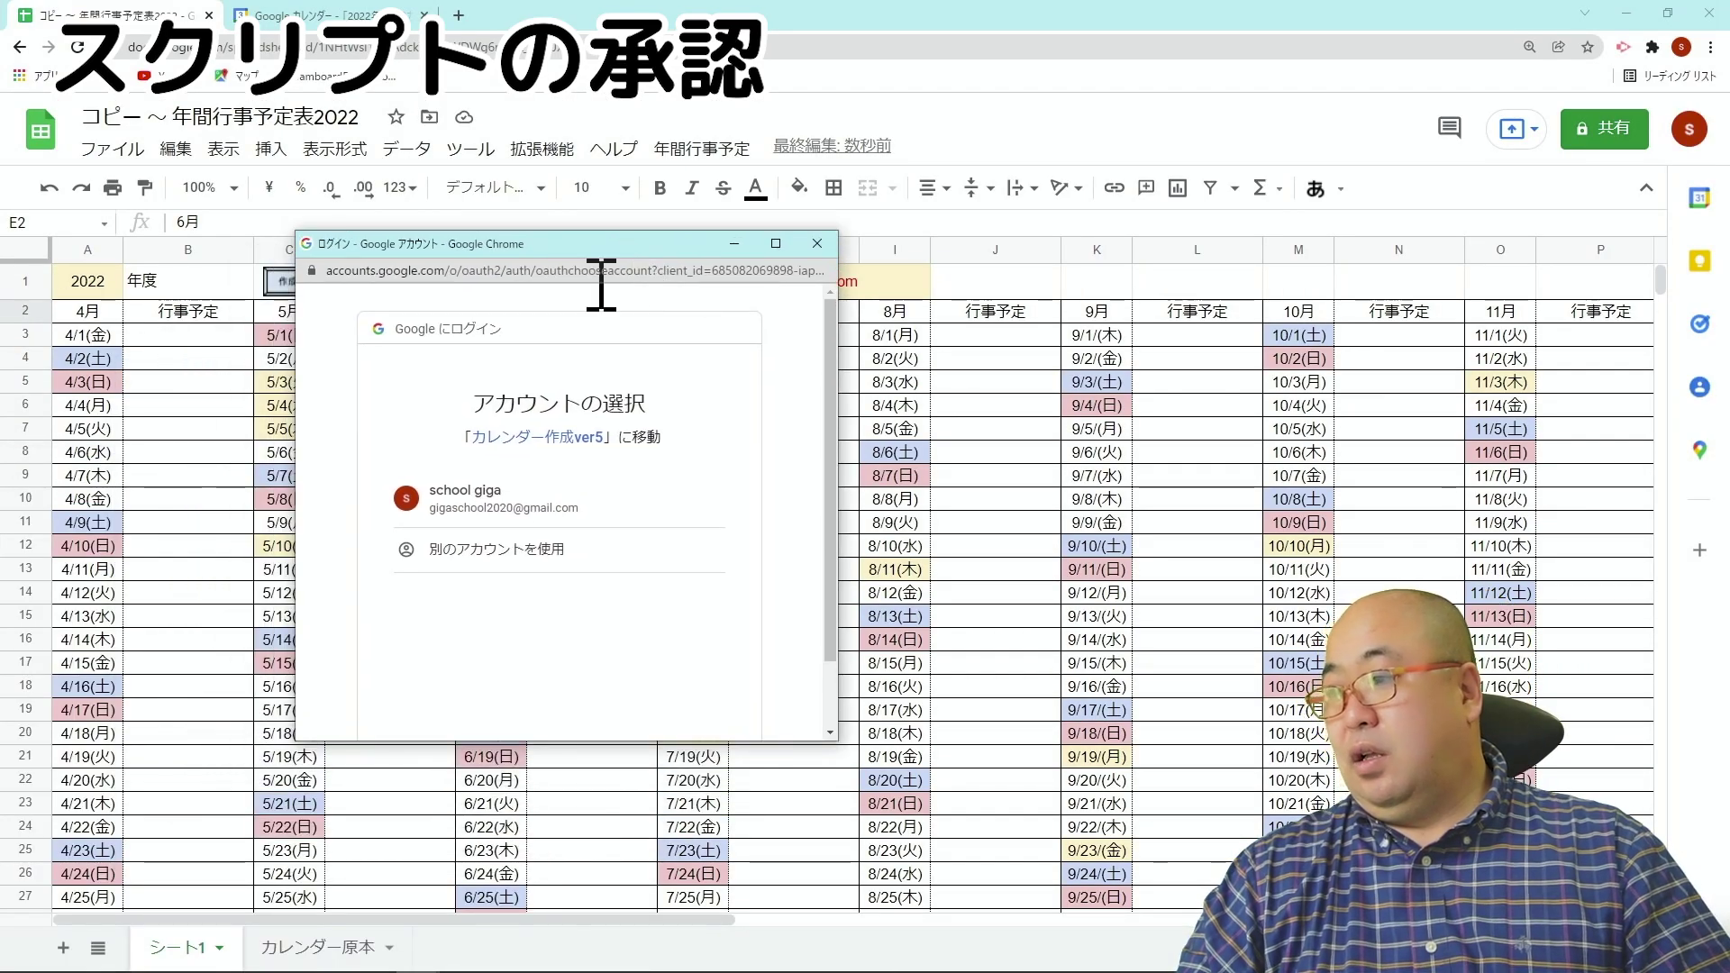
left_click(486, 505)
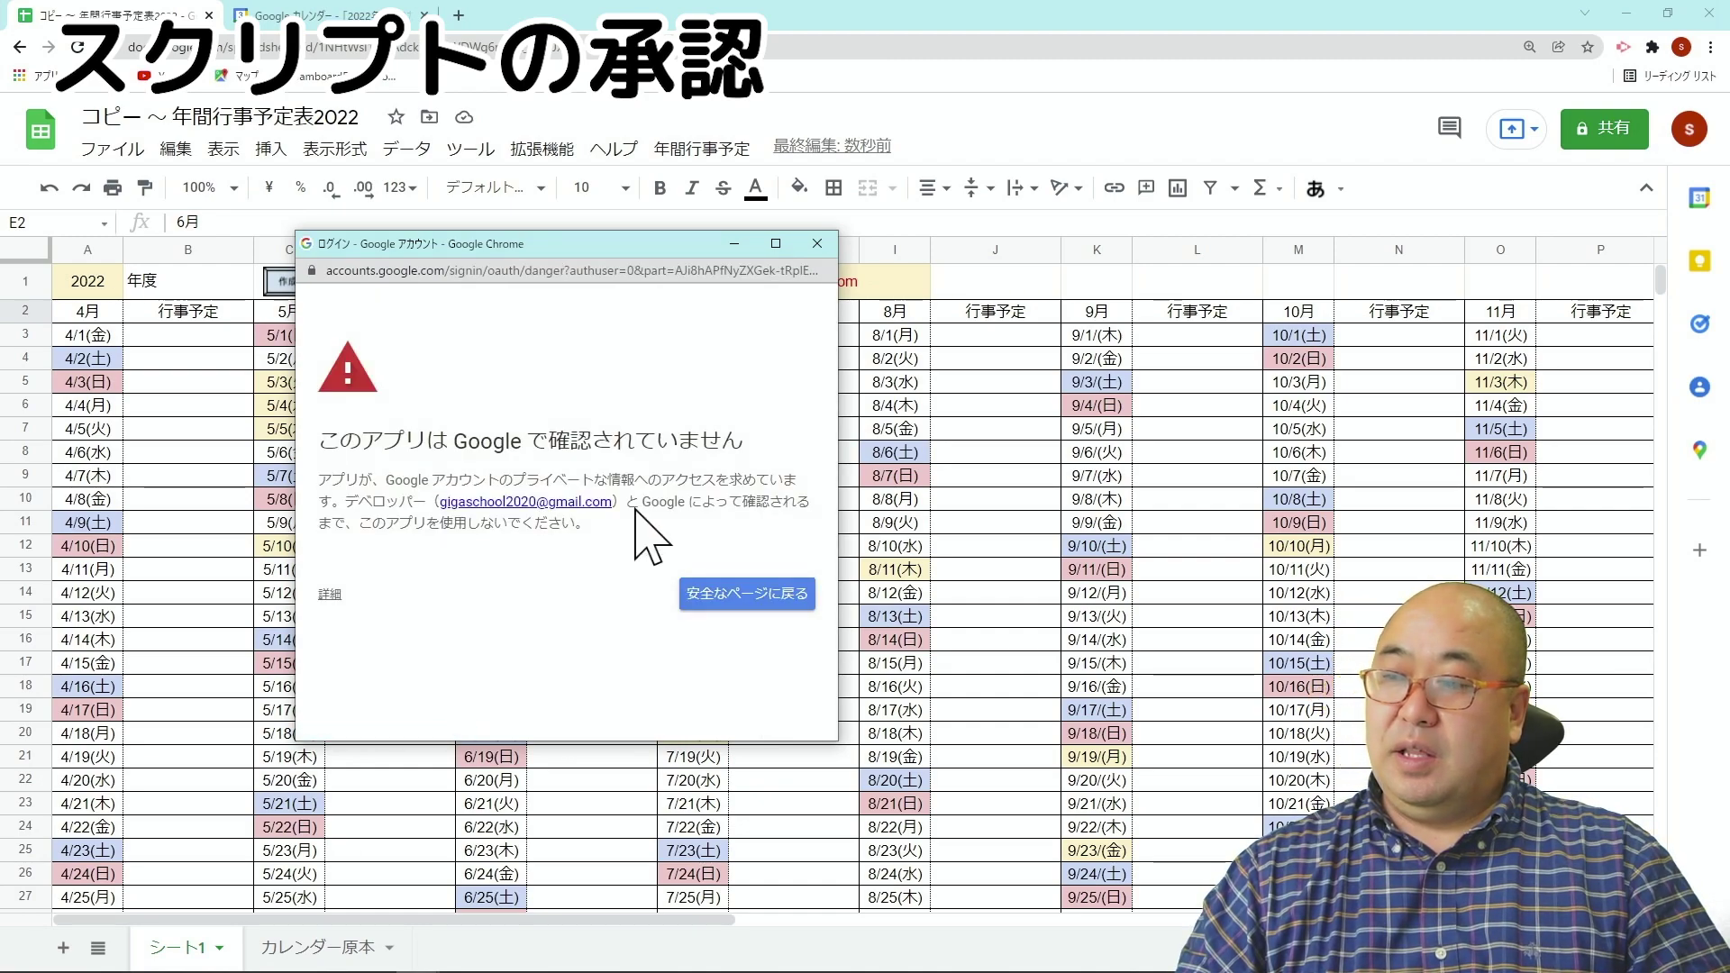
- Show the details of the unverified-app warning and proceed to カレンダー作成ver5 despite it
left_click(330, 595)
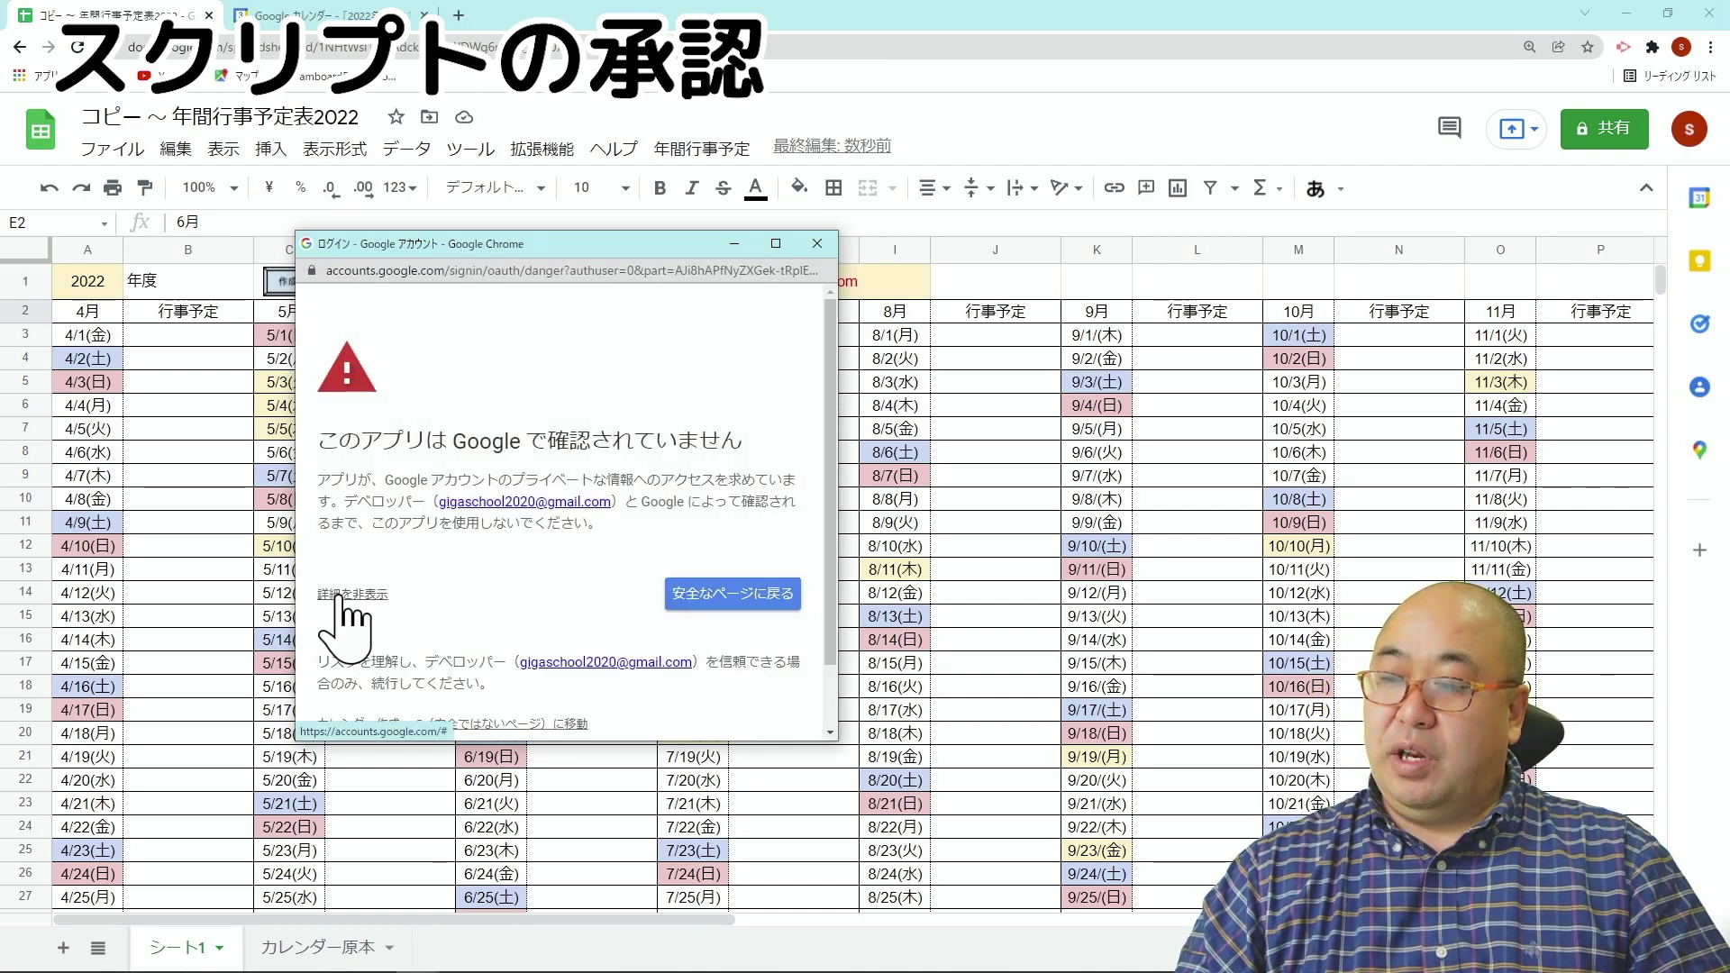
scroll(630, 568, "down", 2)
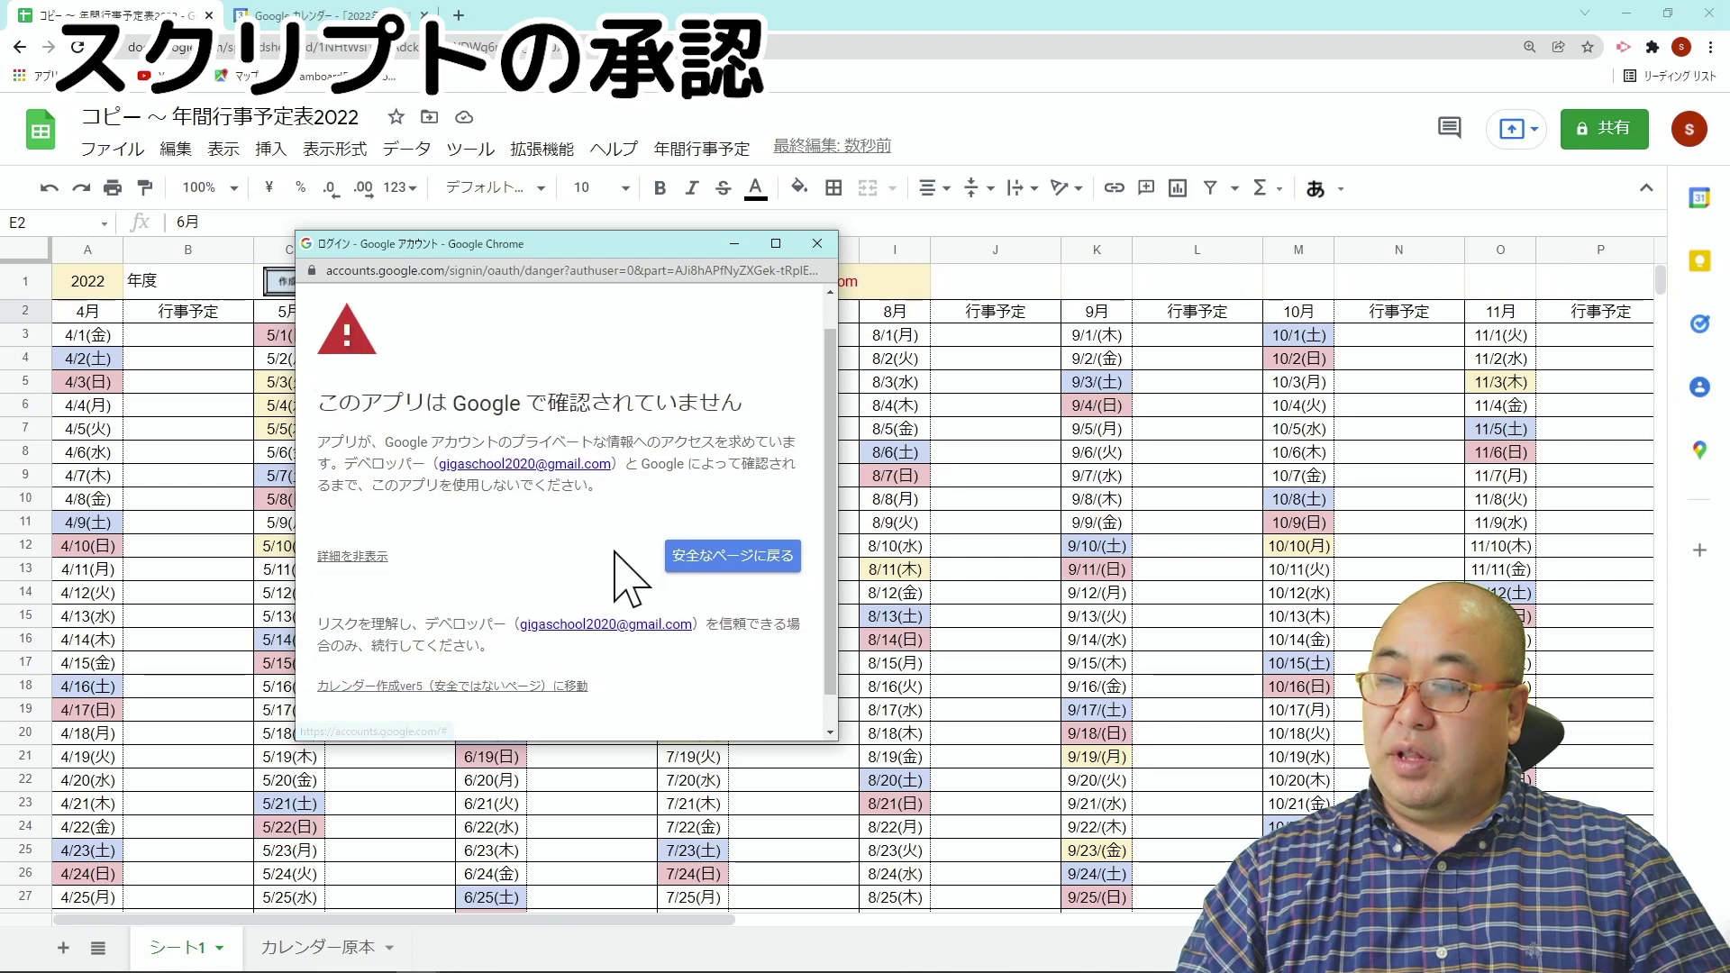
left_click(456, 650)
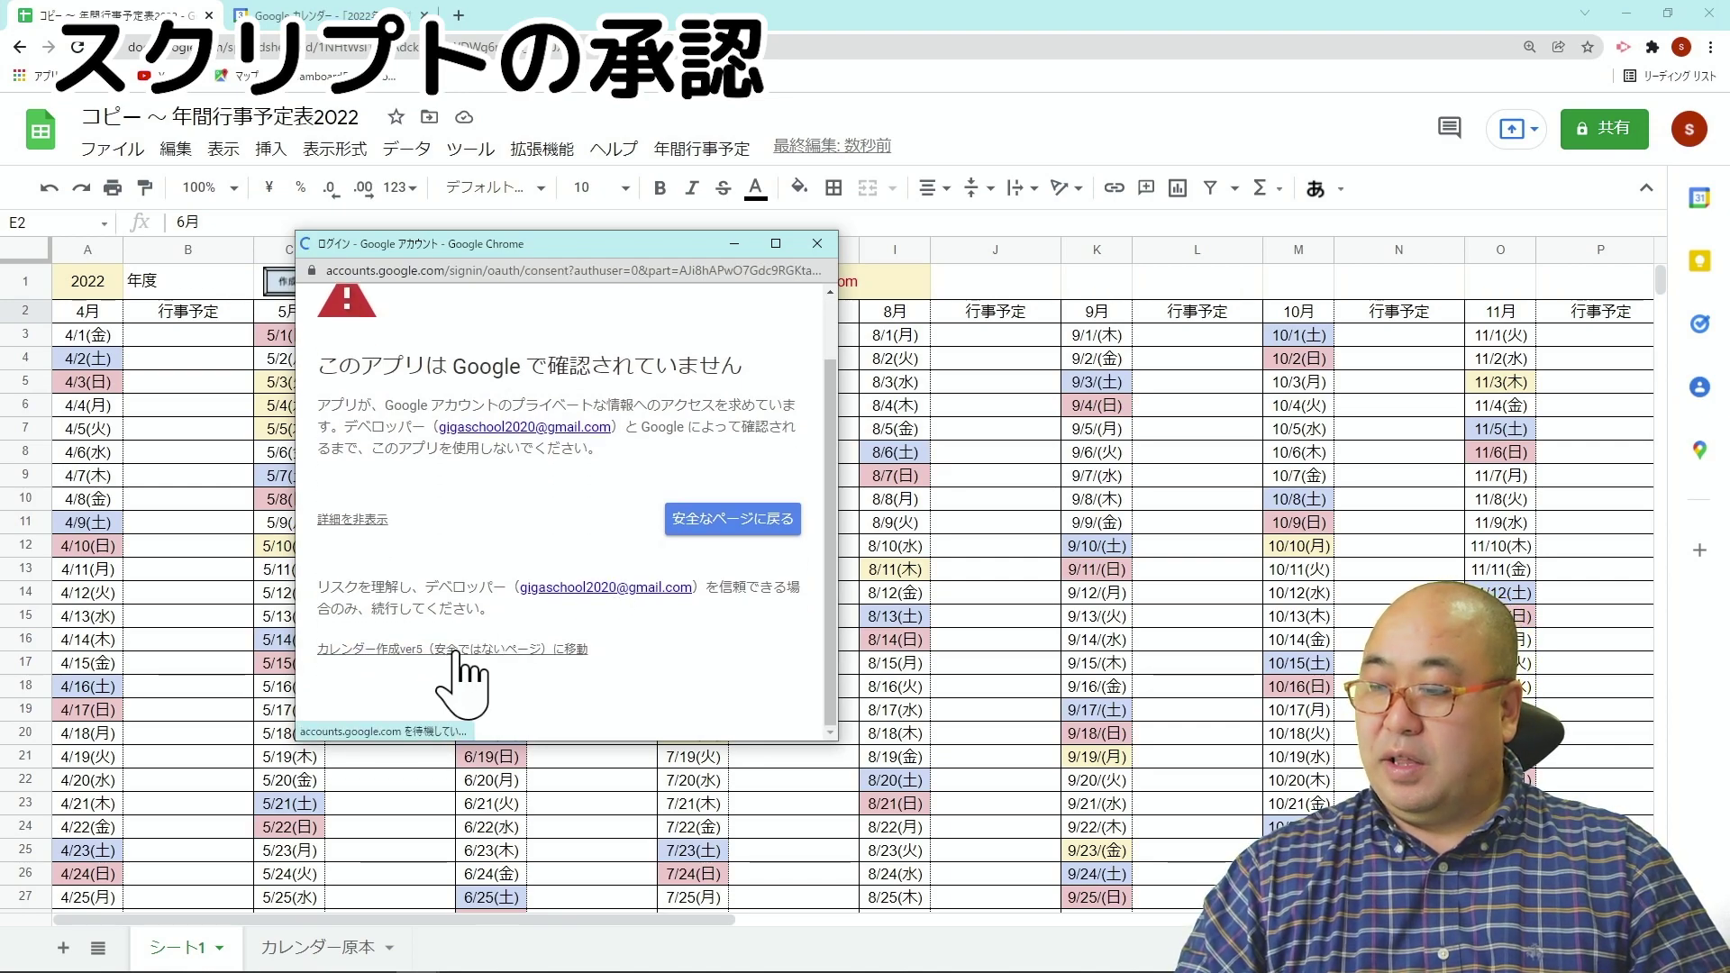
- Allow カレンダー作成ver5 the requested access to the Google account's calendars
scroll(715, 514, "down", 5)
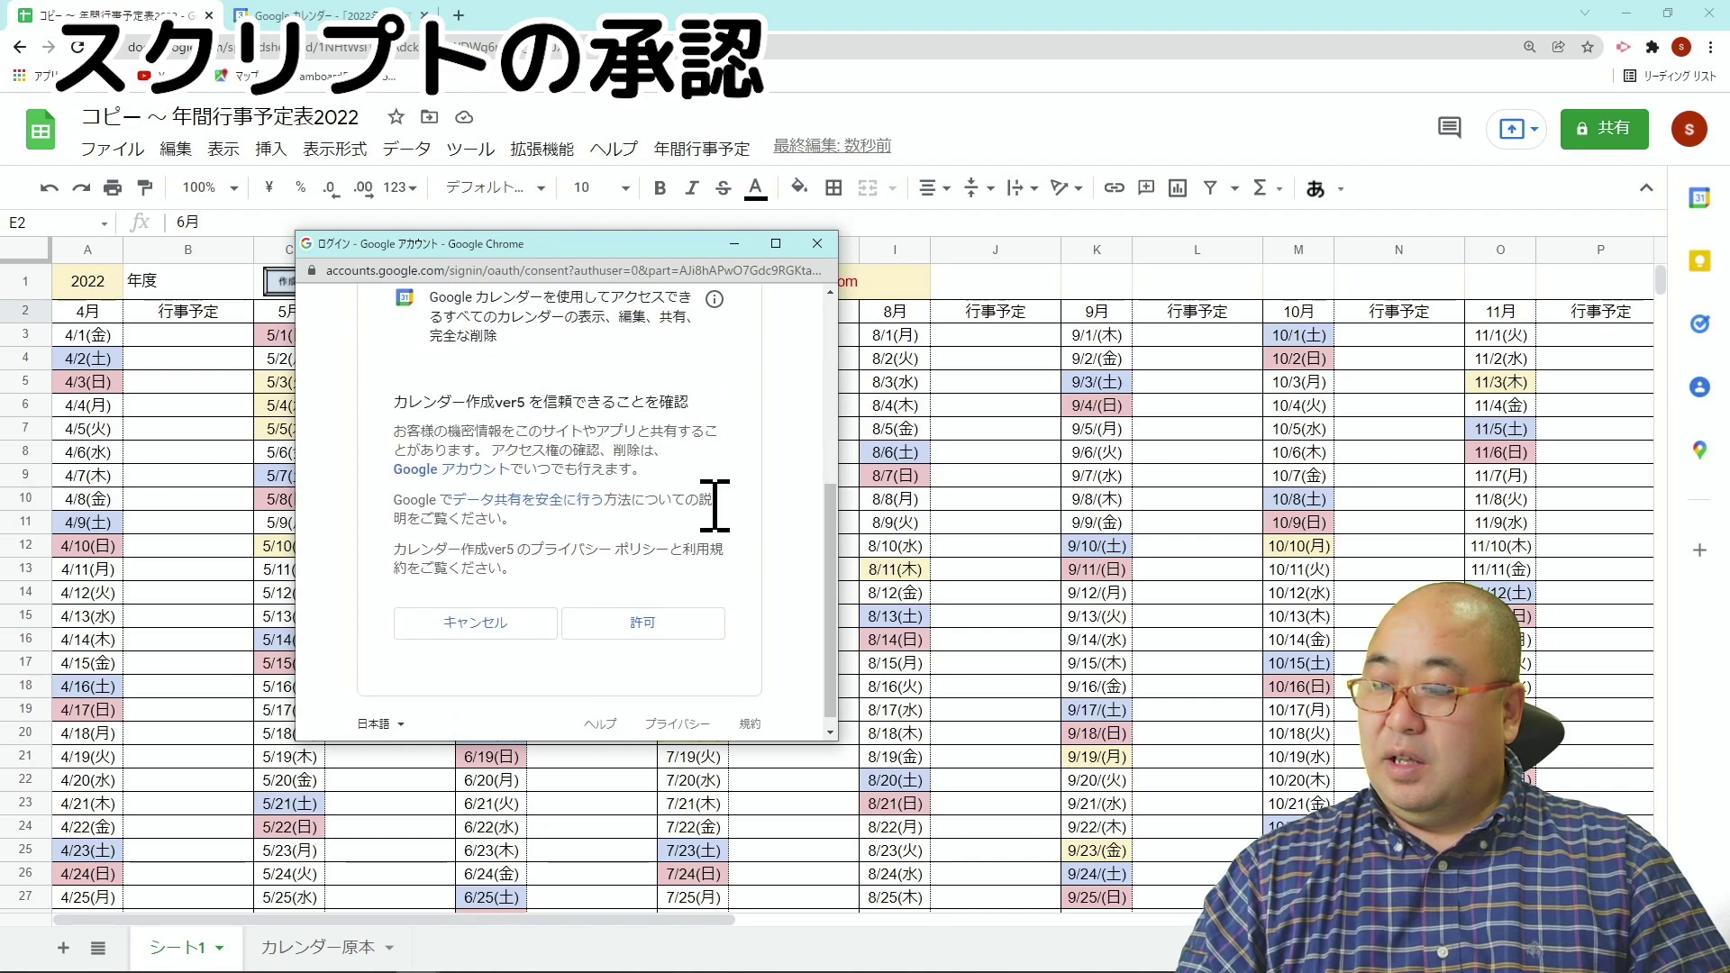
left_click(641, 624)
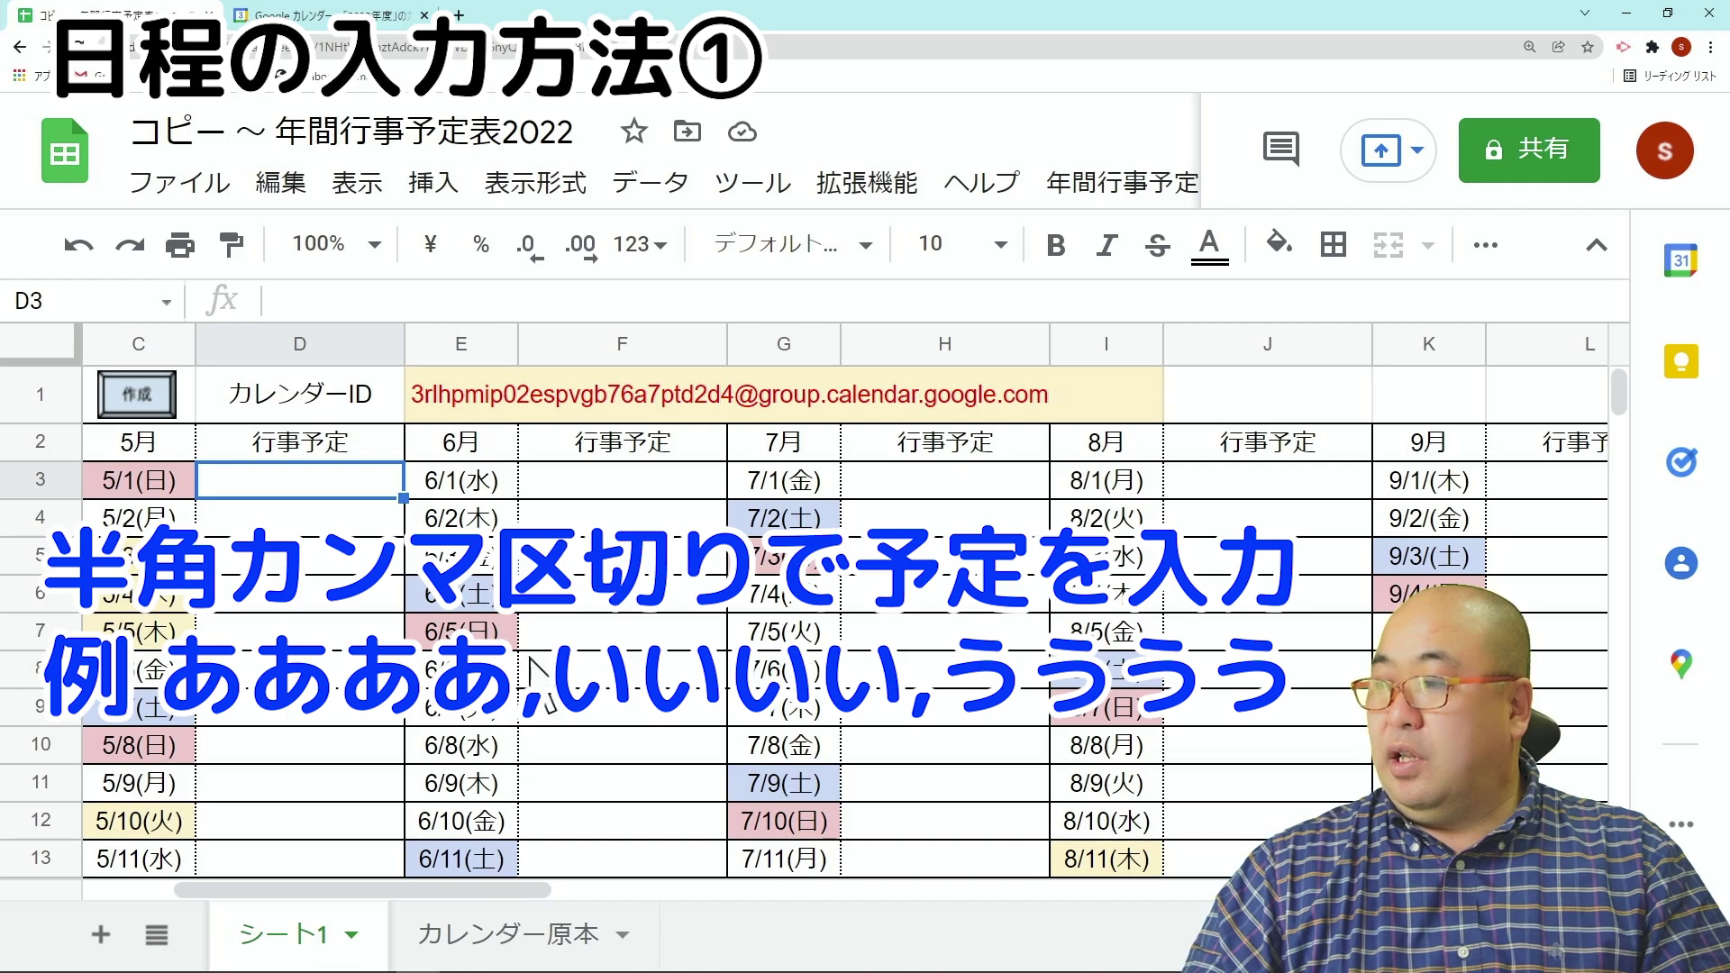
- Enter the comma-separated events ああああ,いいいい,うううう in the 行事予定 cell F3 for 6/1
left_click(577, 488)
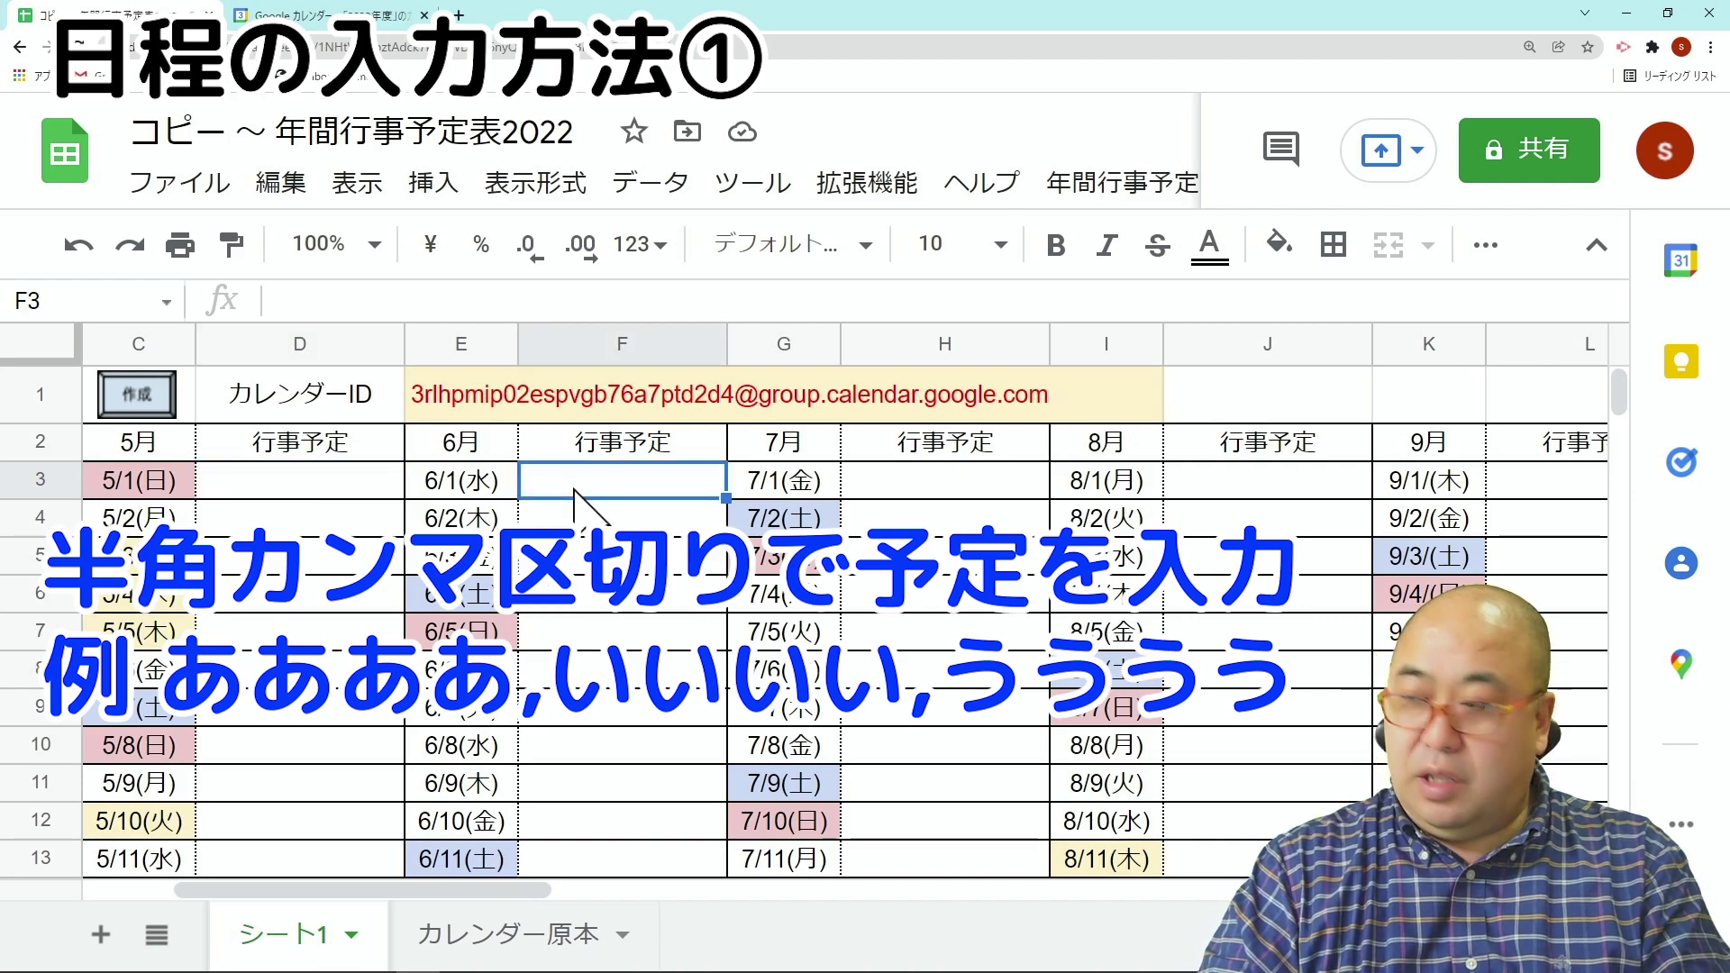
type("ああああ")
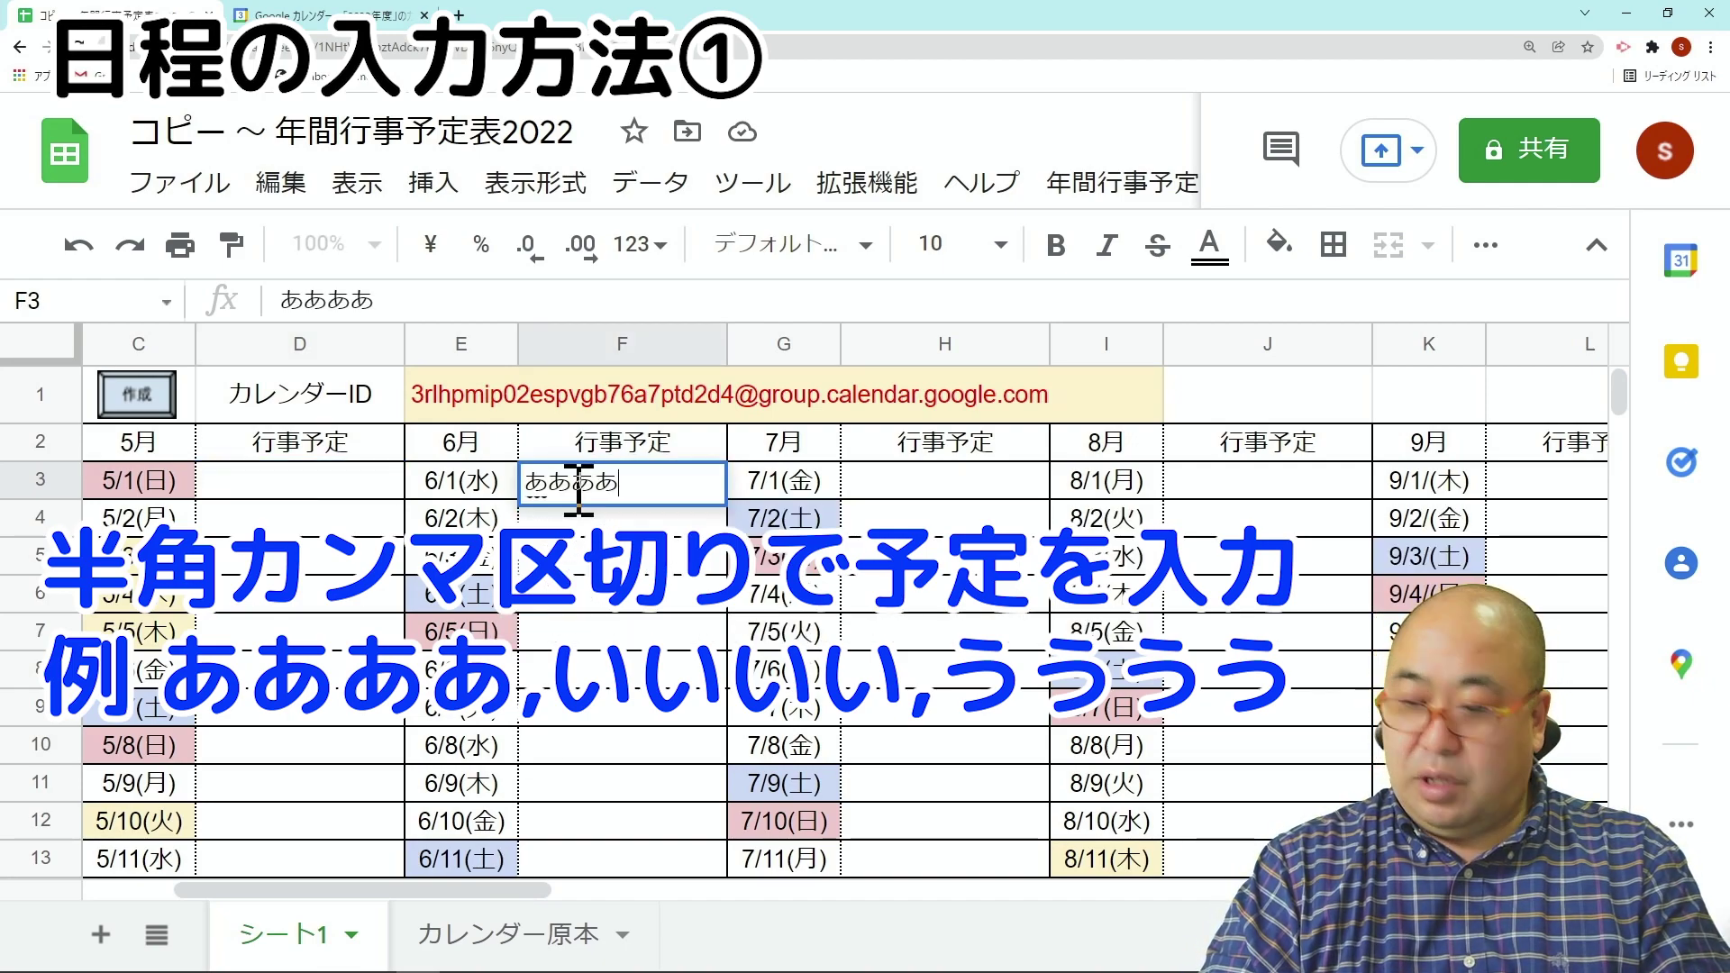
type(",いいいい")
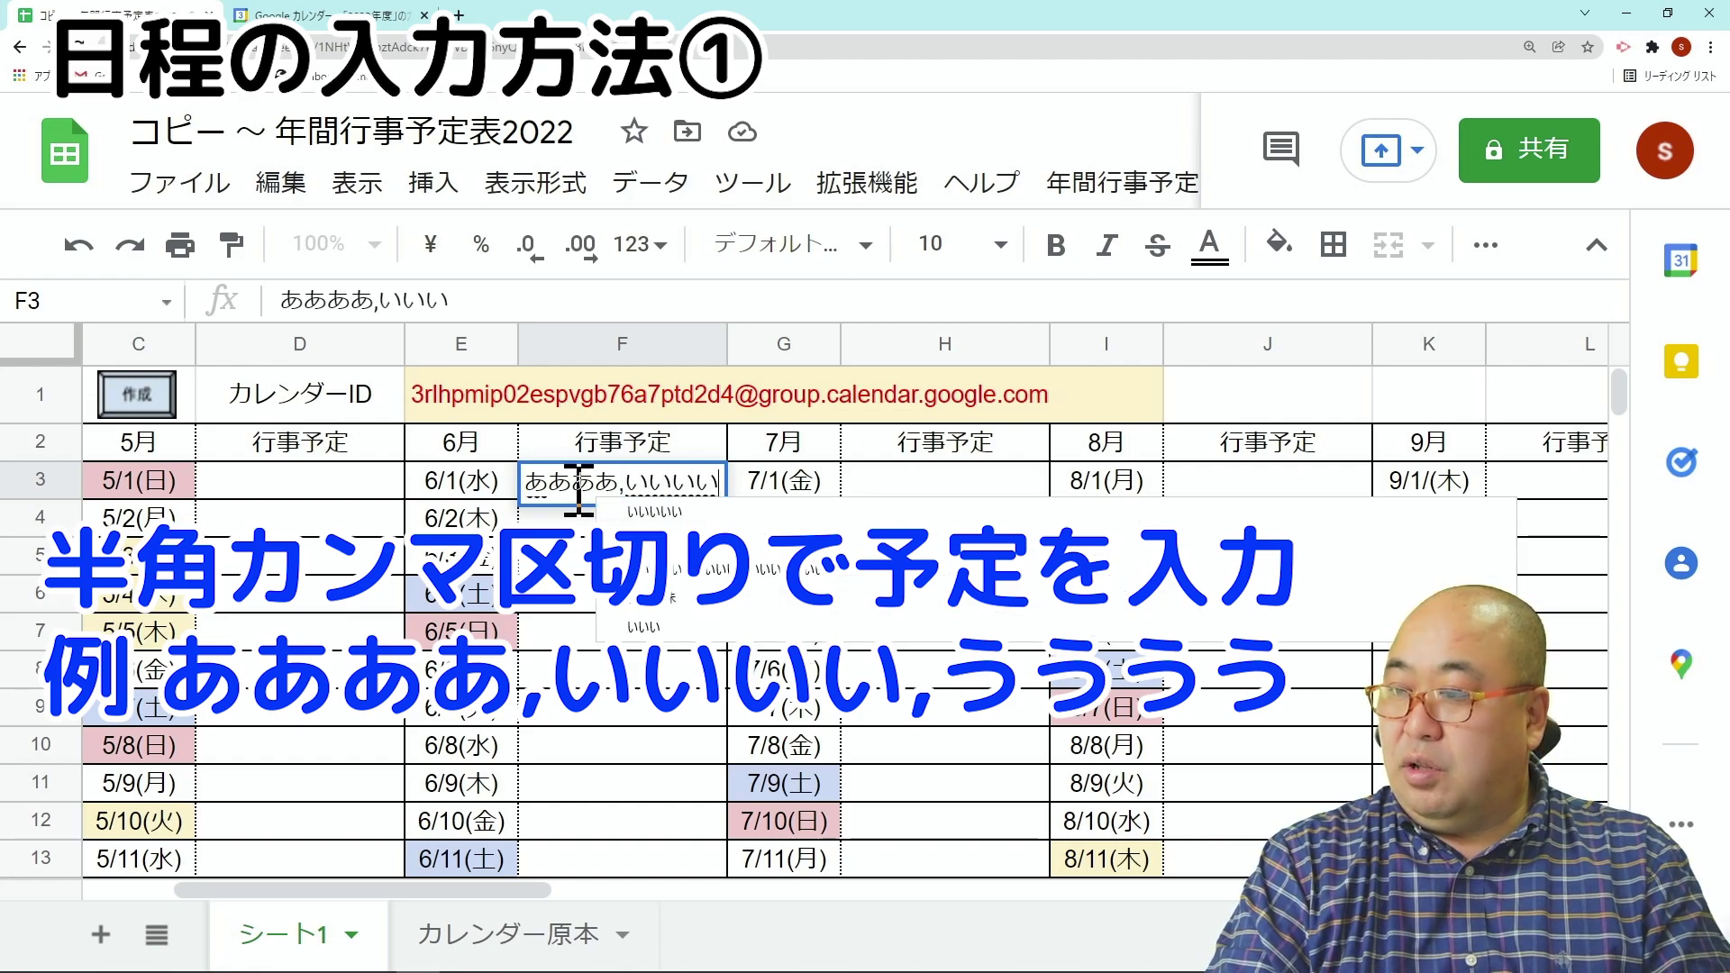
type(",")
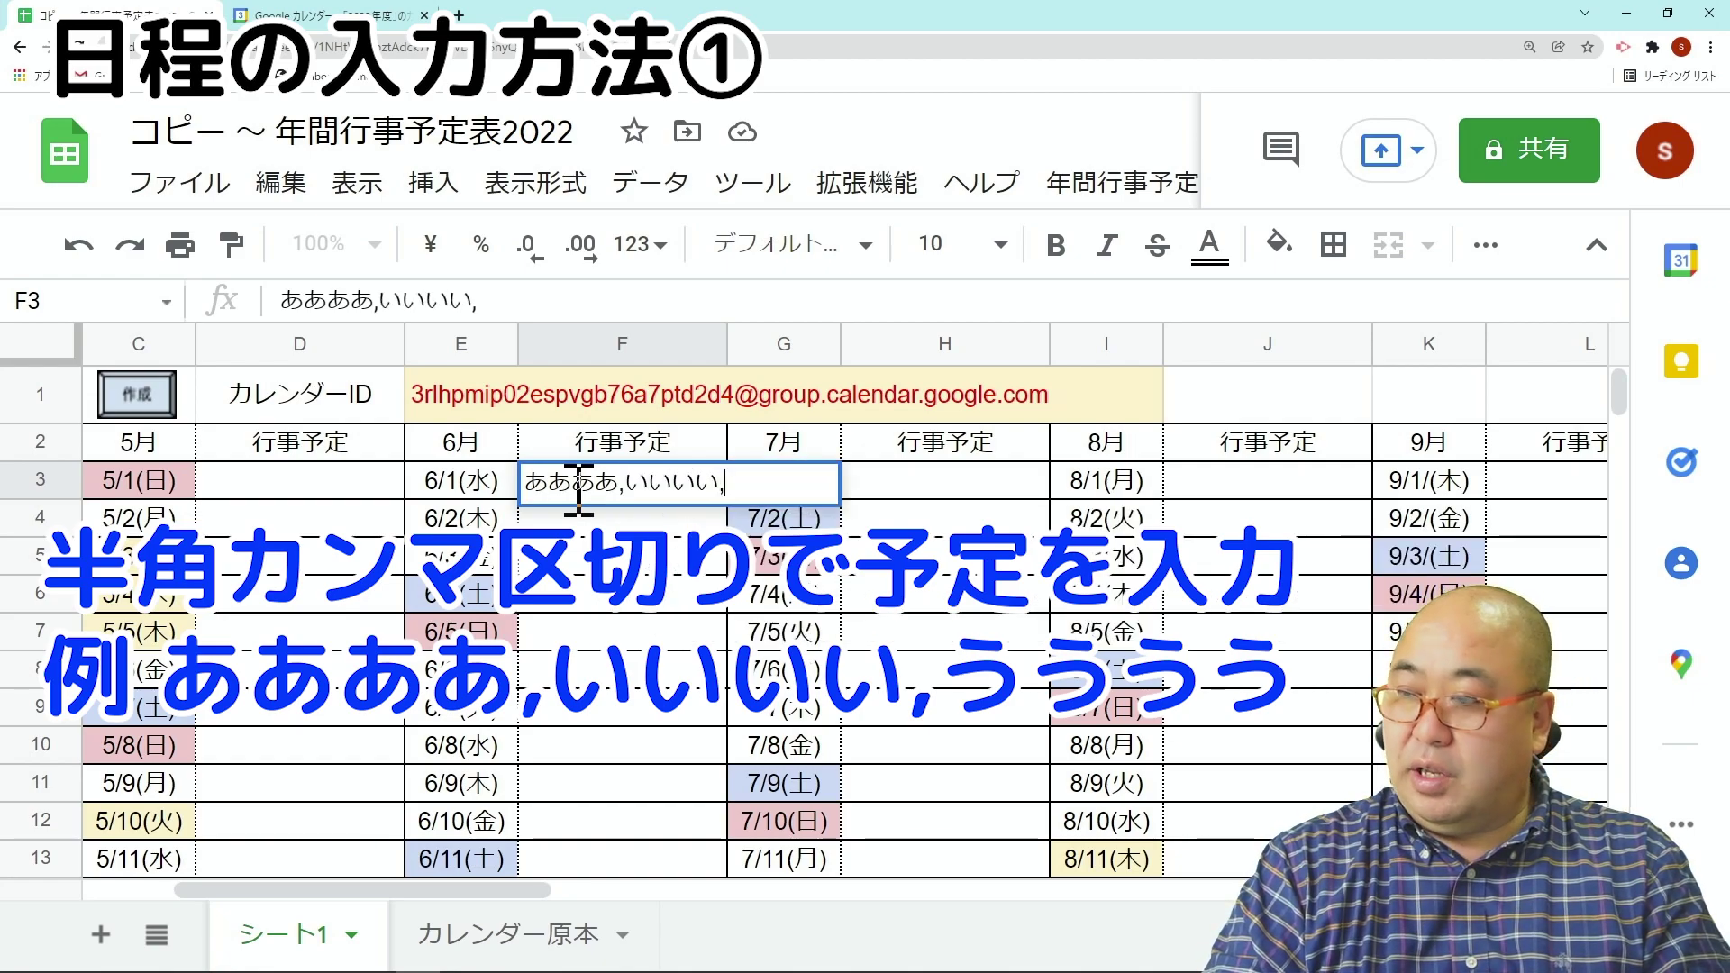
type("うううう")
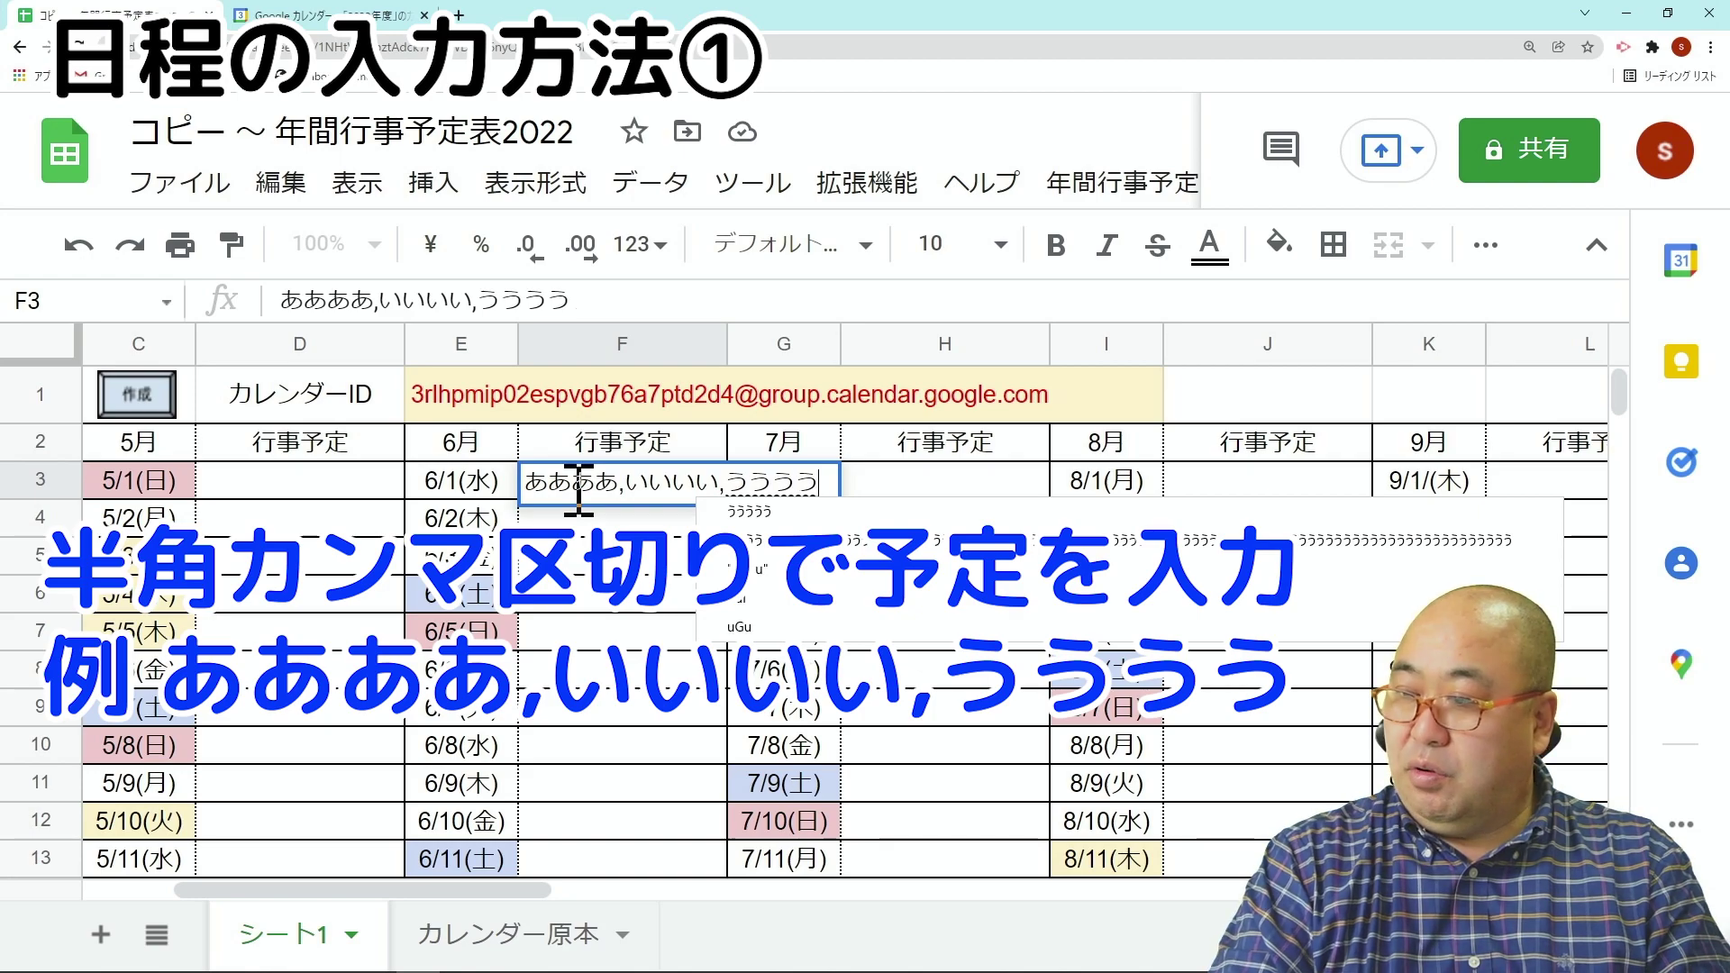
key("Return")
key("Return")
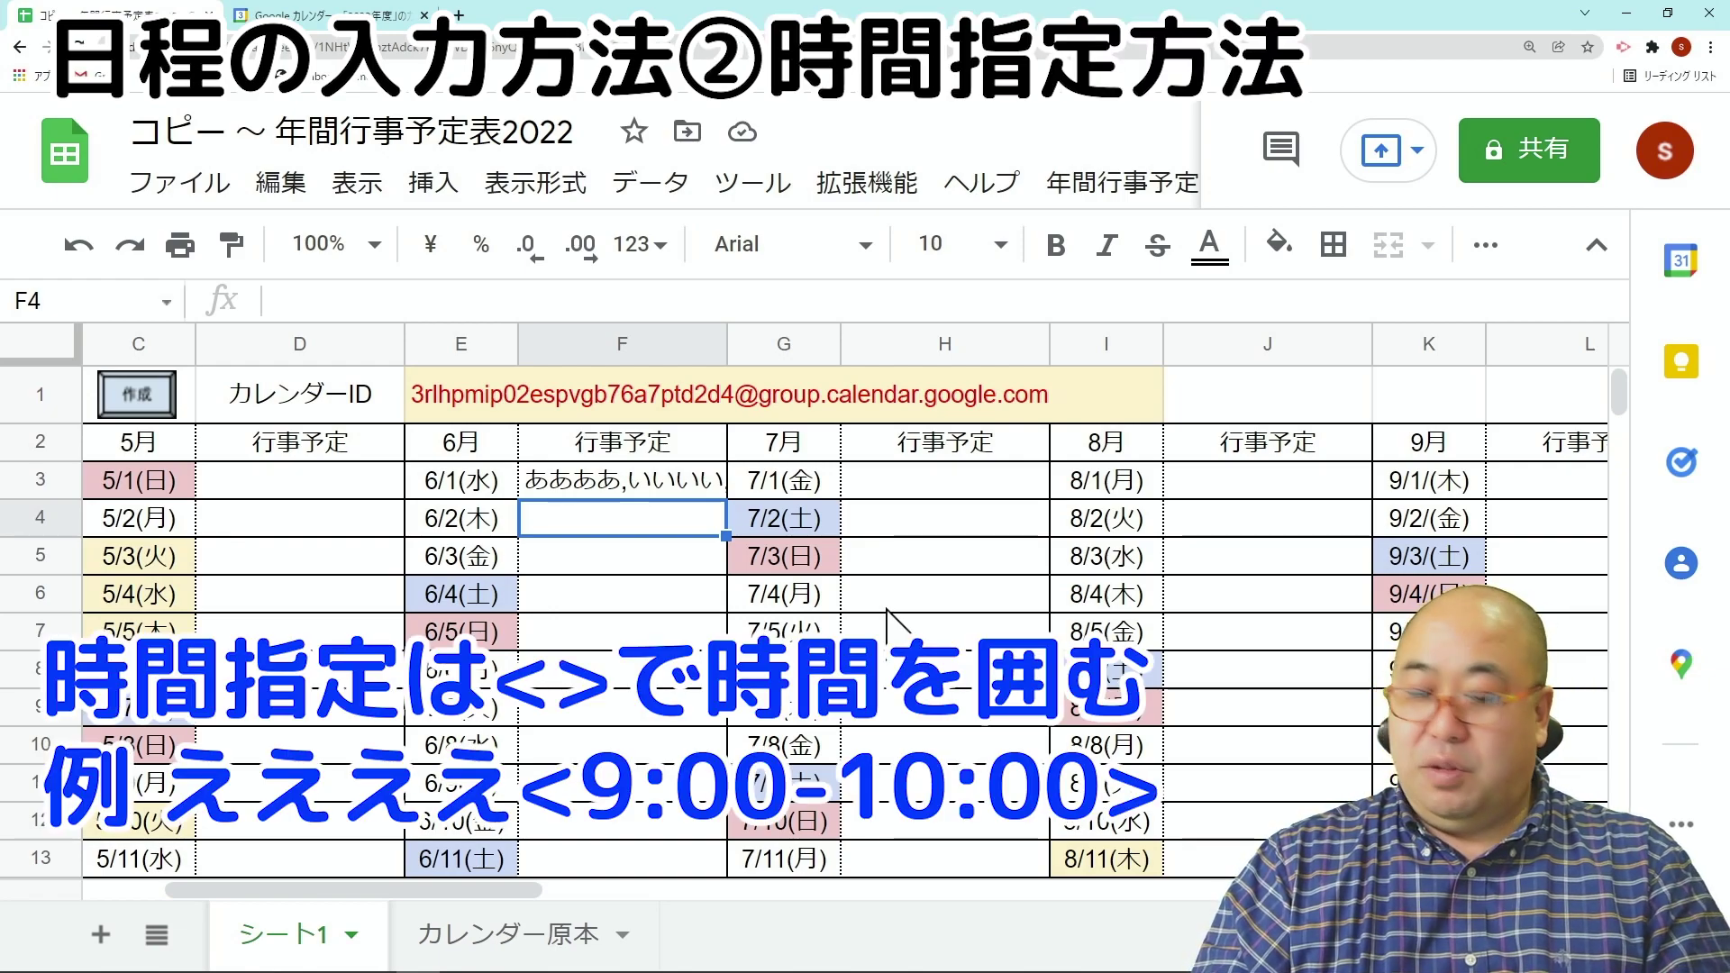
- Enter the timed events ええええ<9:00-10:00>,おおおお<14:00-16:00> in the 行事予定 cell F4 for 6/2
type("ええええ")
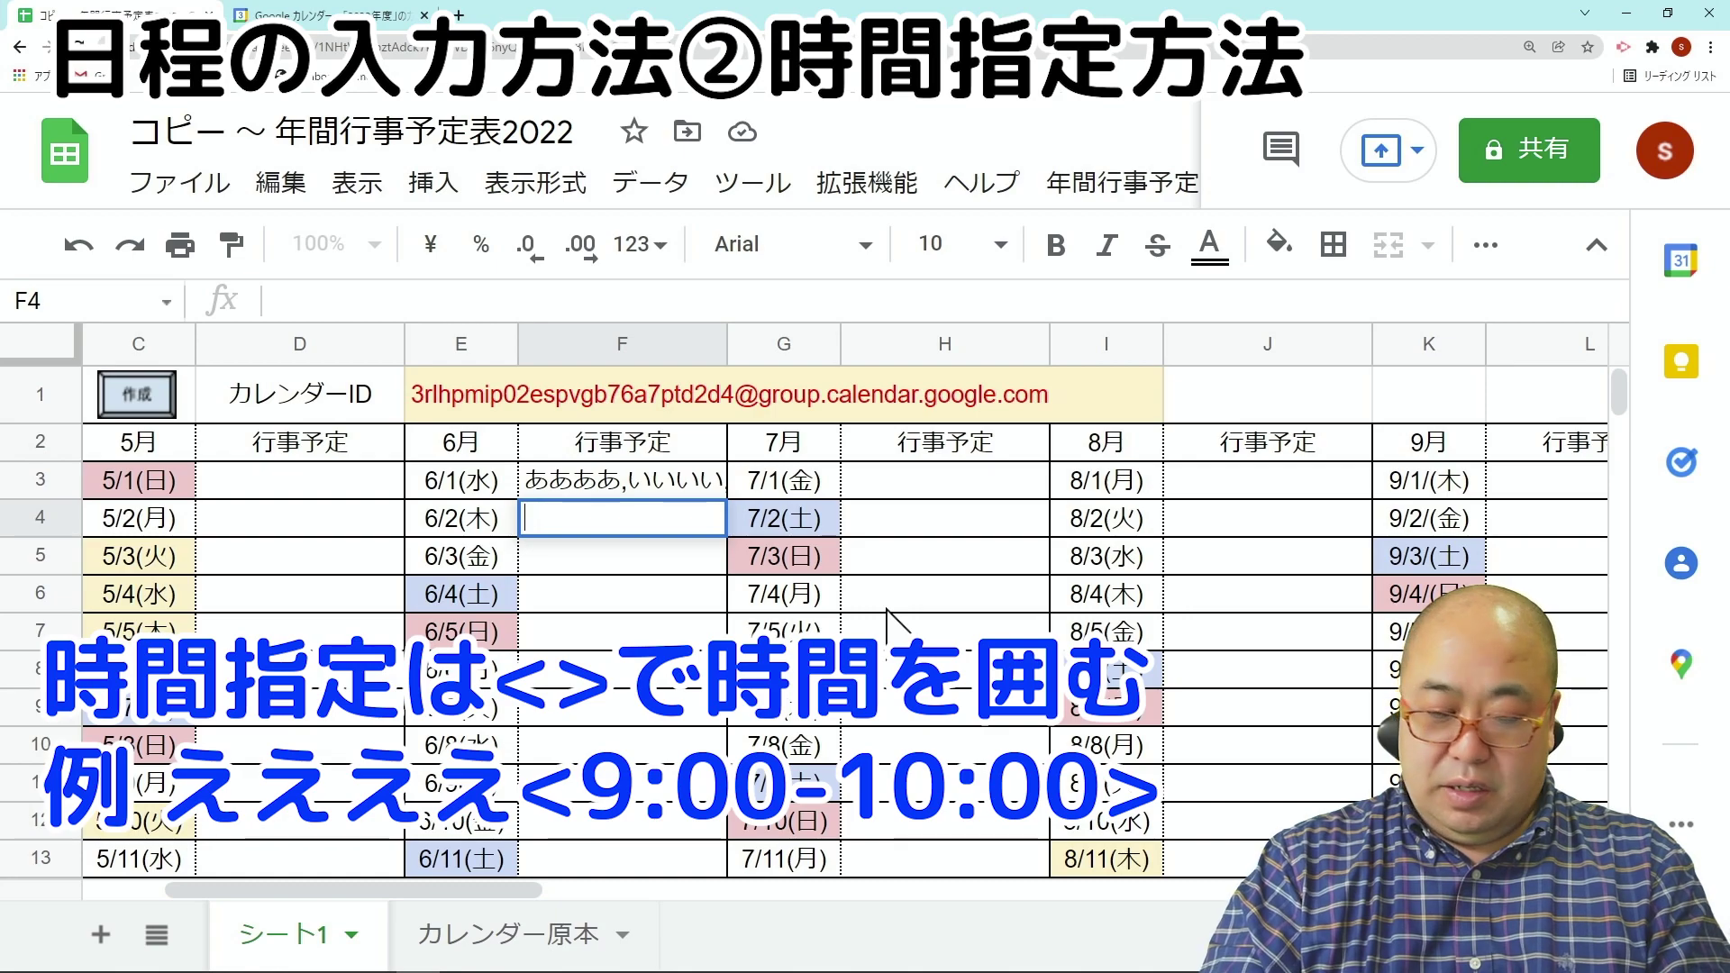
key("Return")
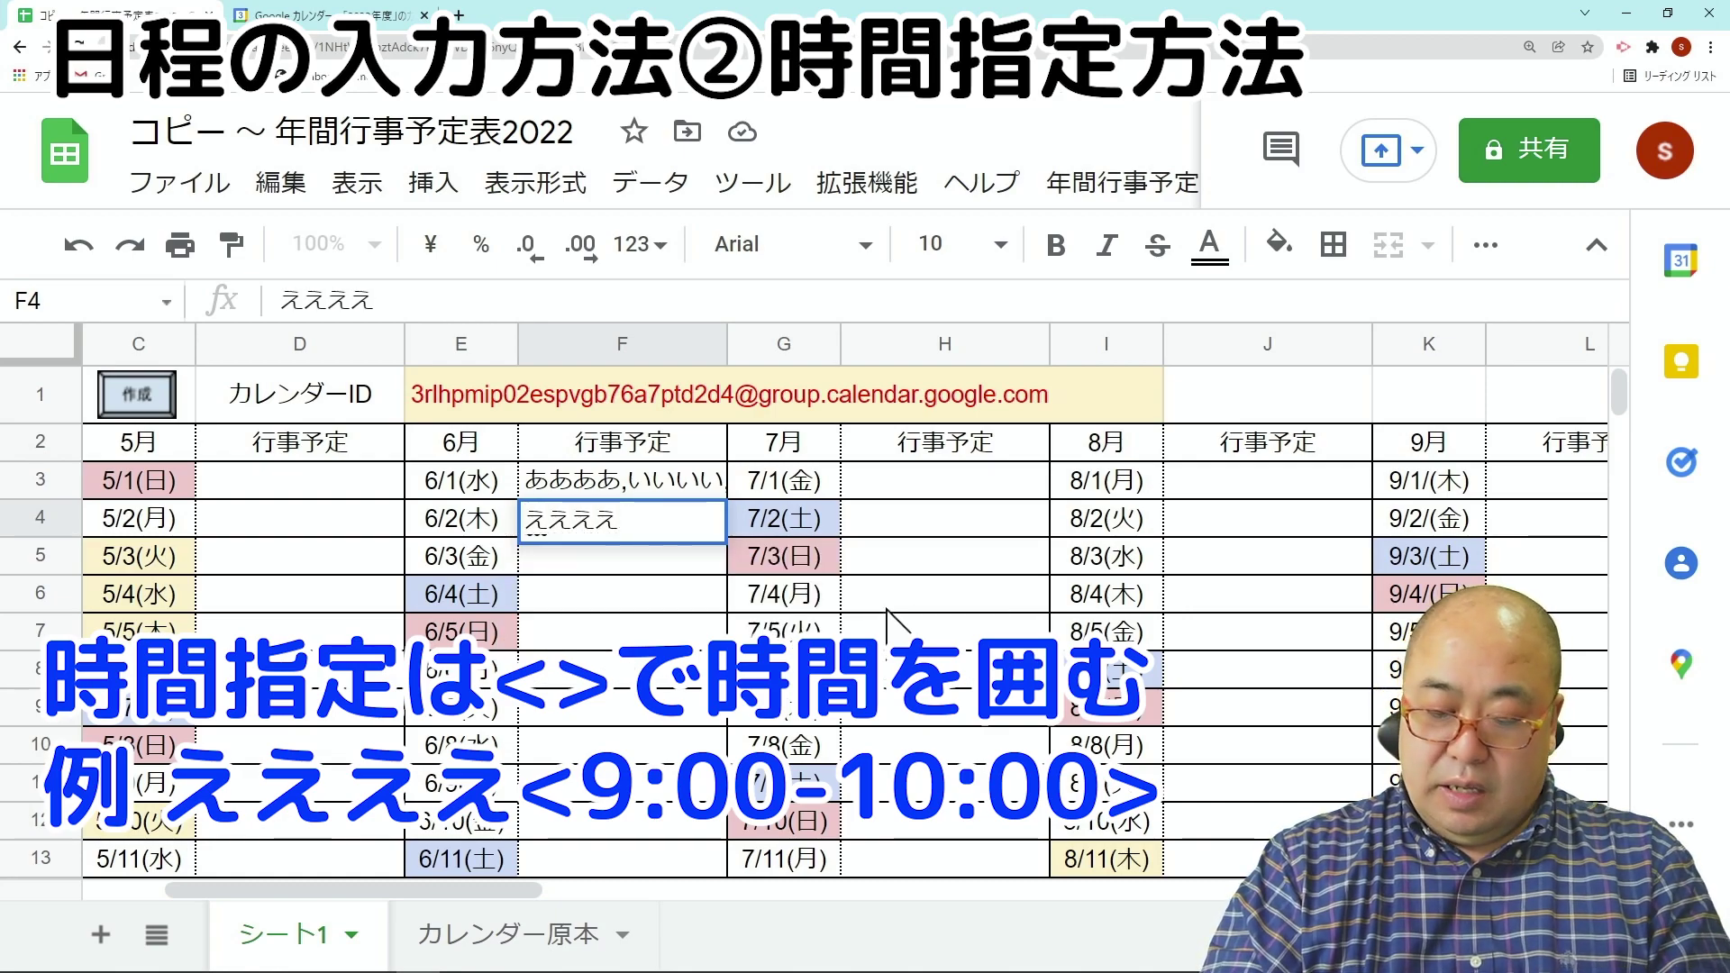
type("<9:00-10")
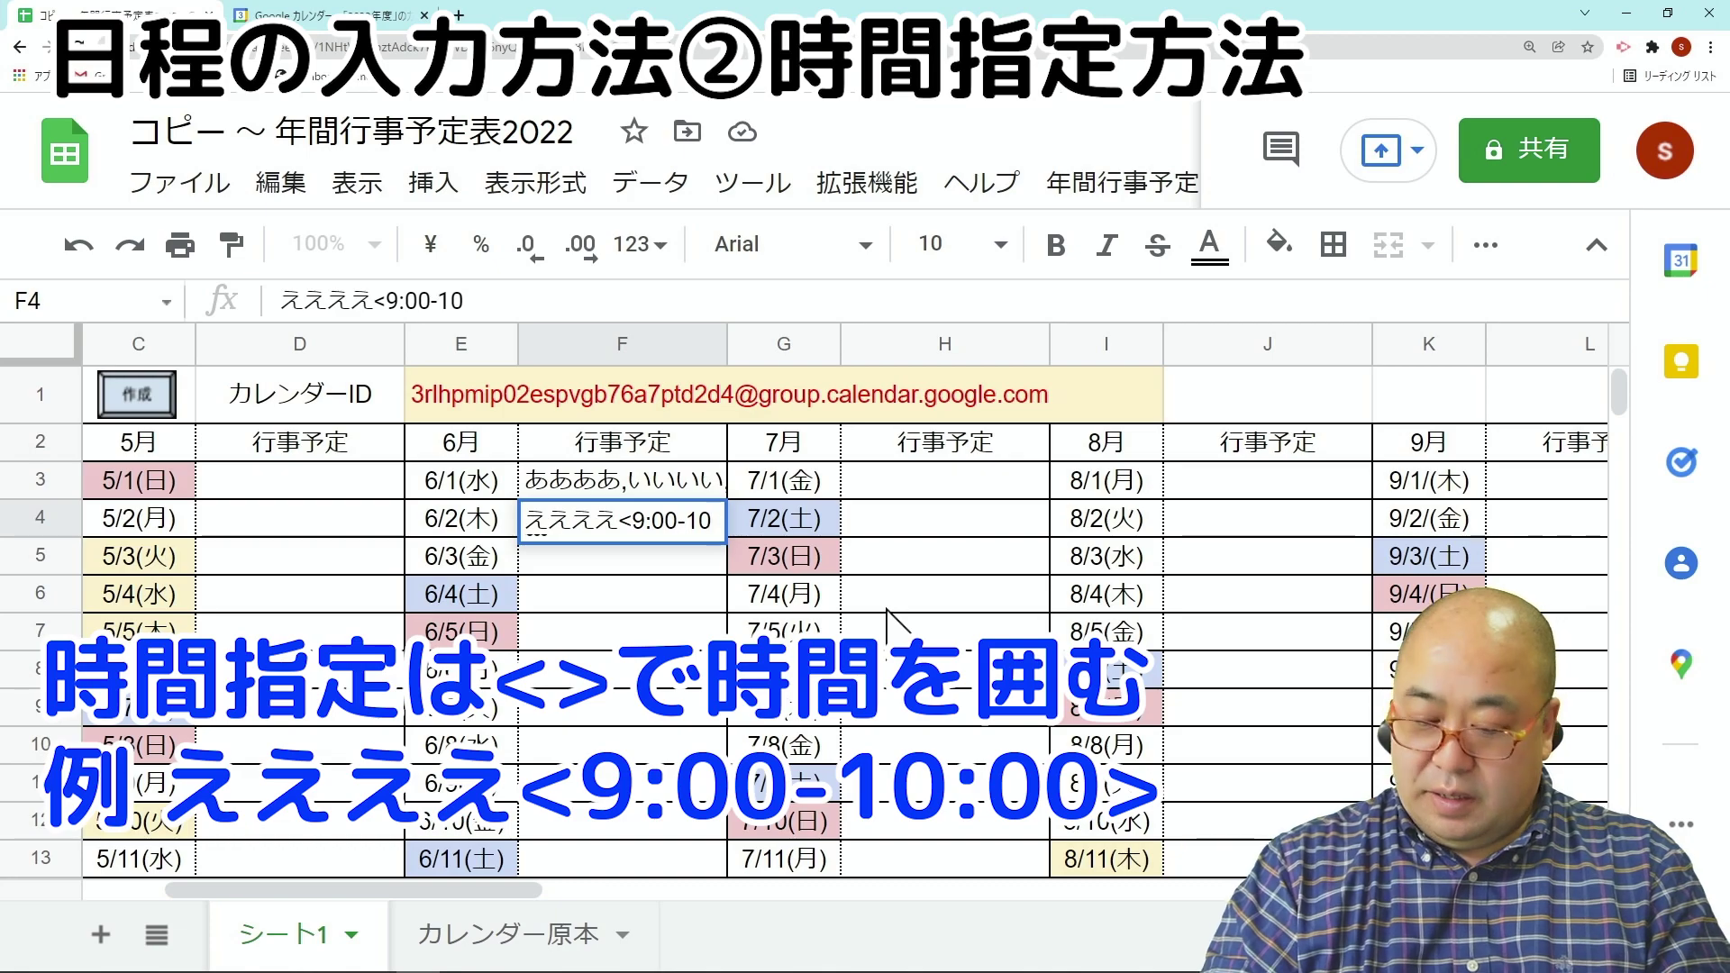
type(":00")
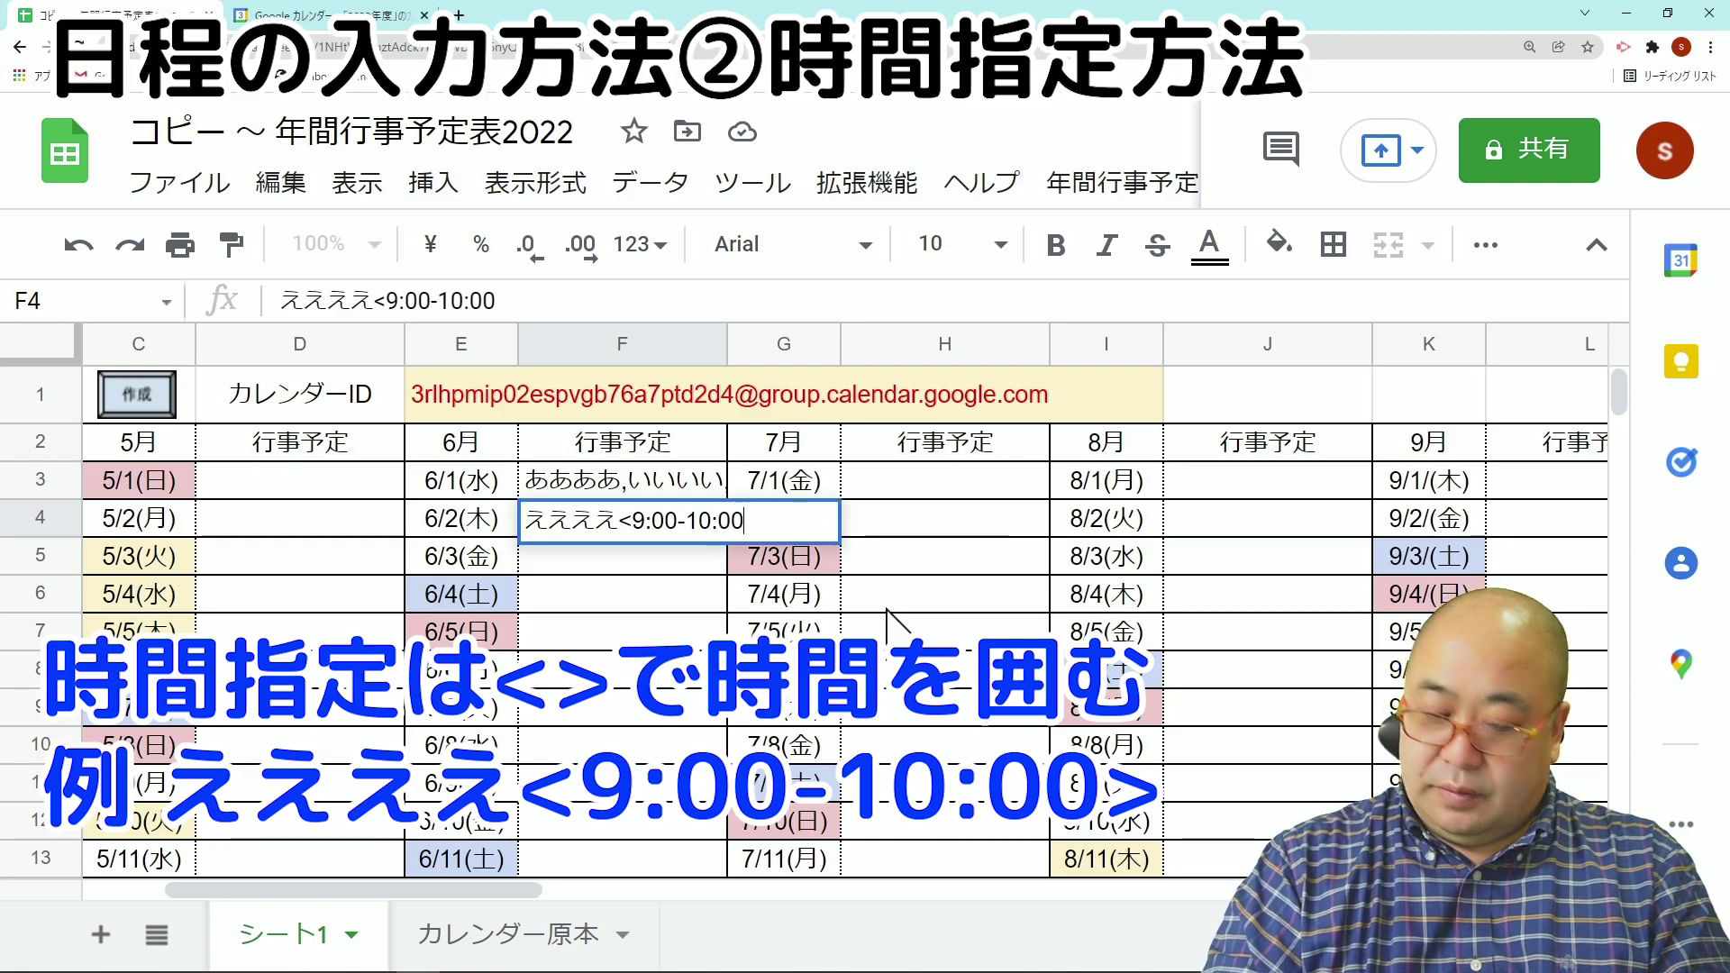
type(">")
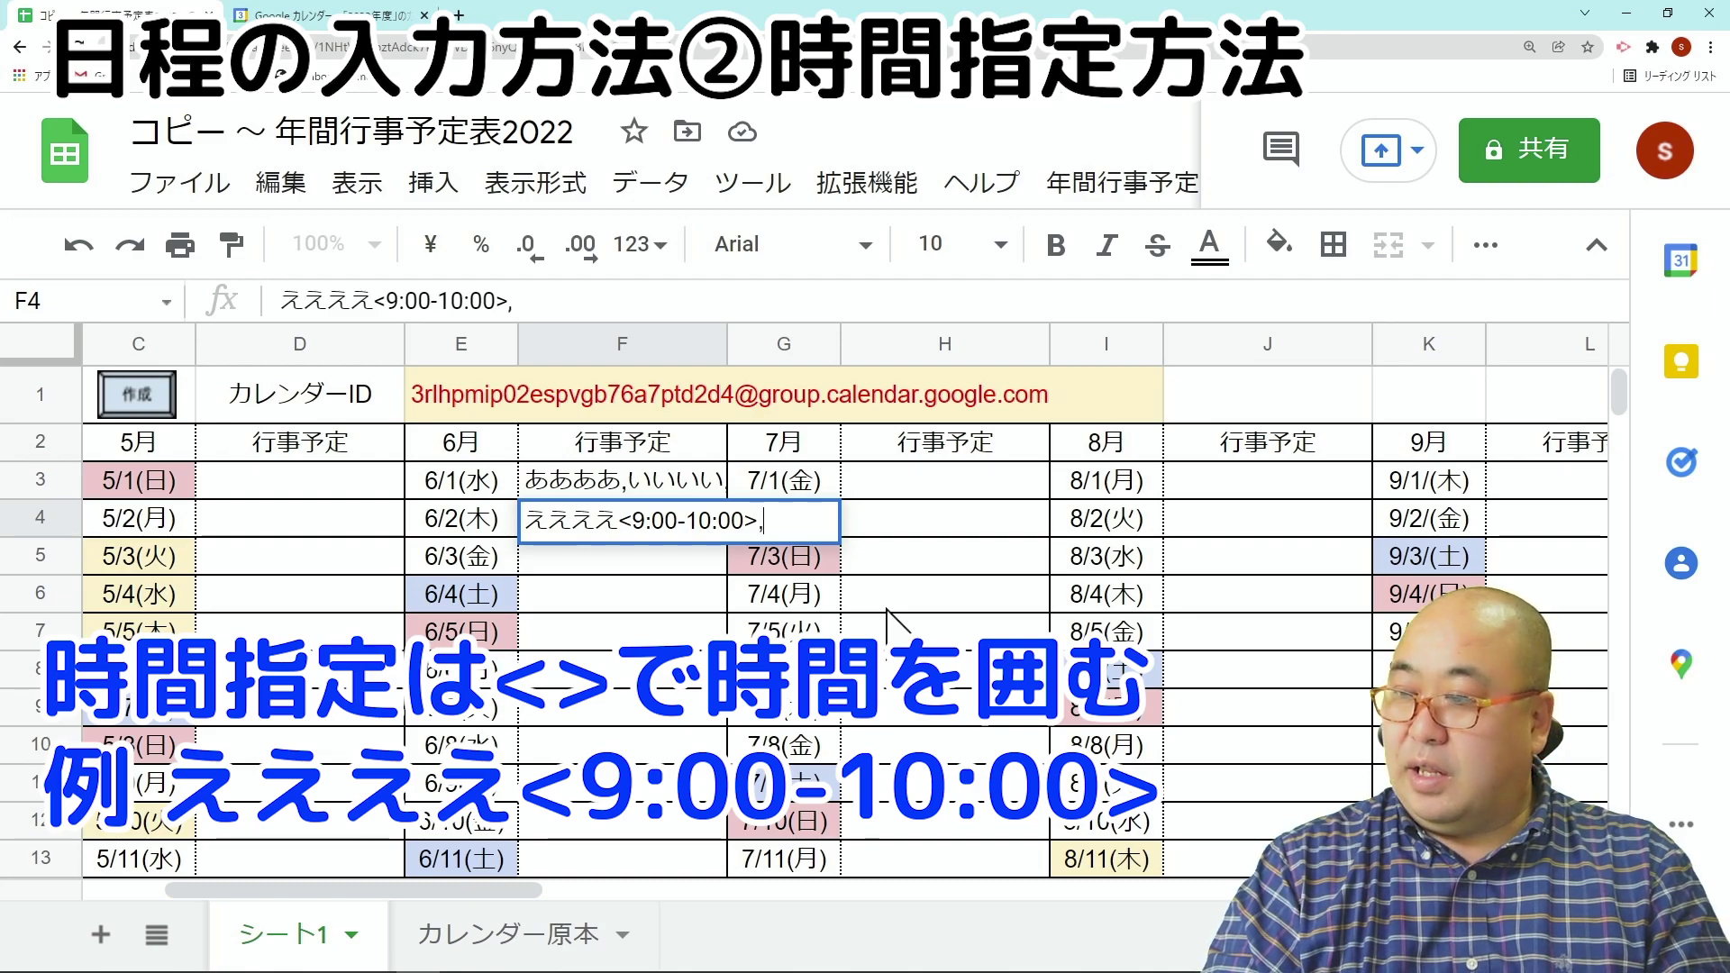
type(",おおおお")
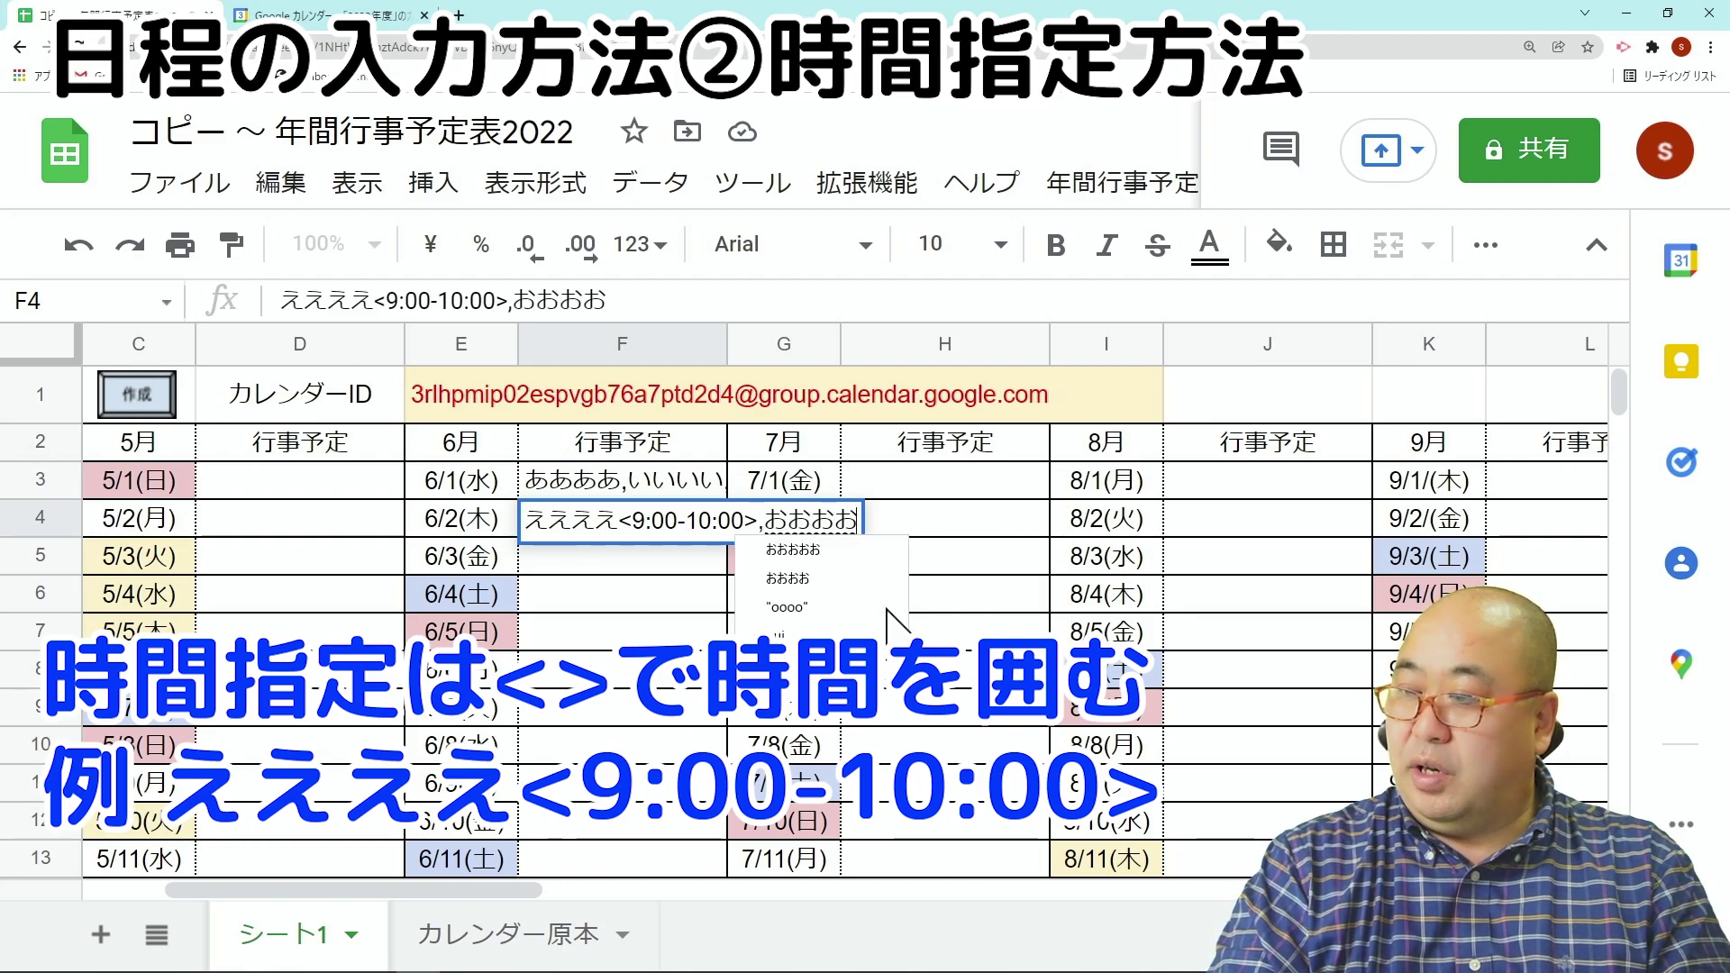
key("Return")
type("<")
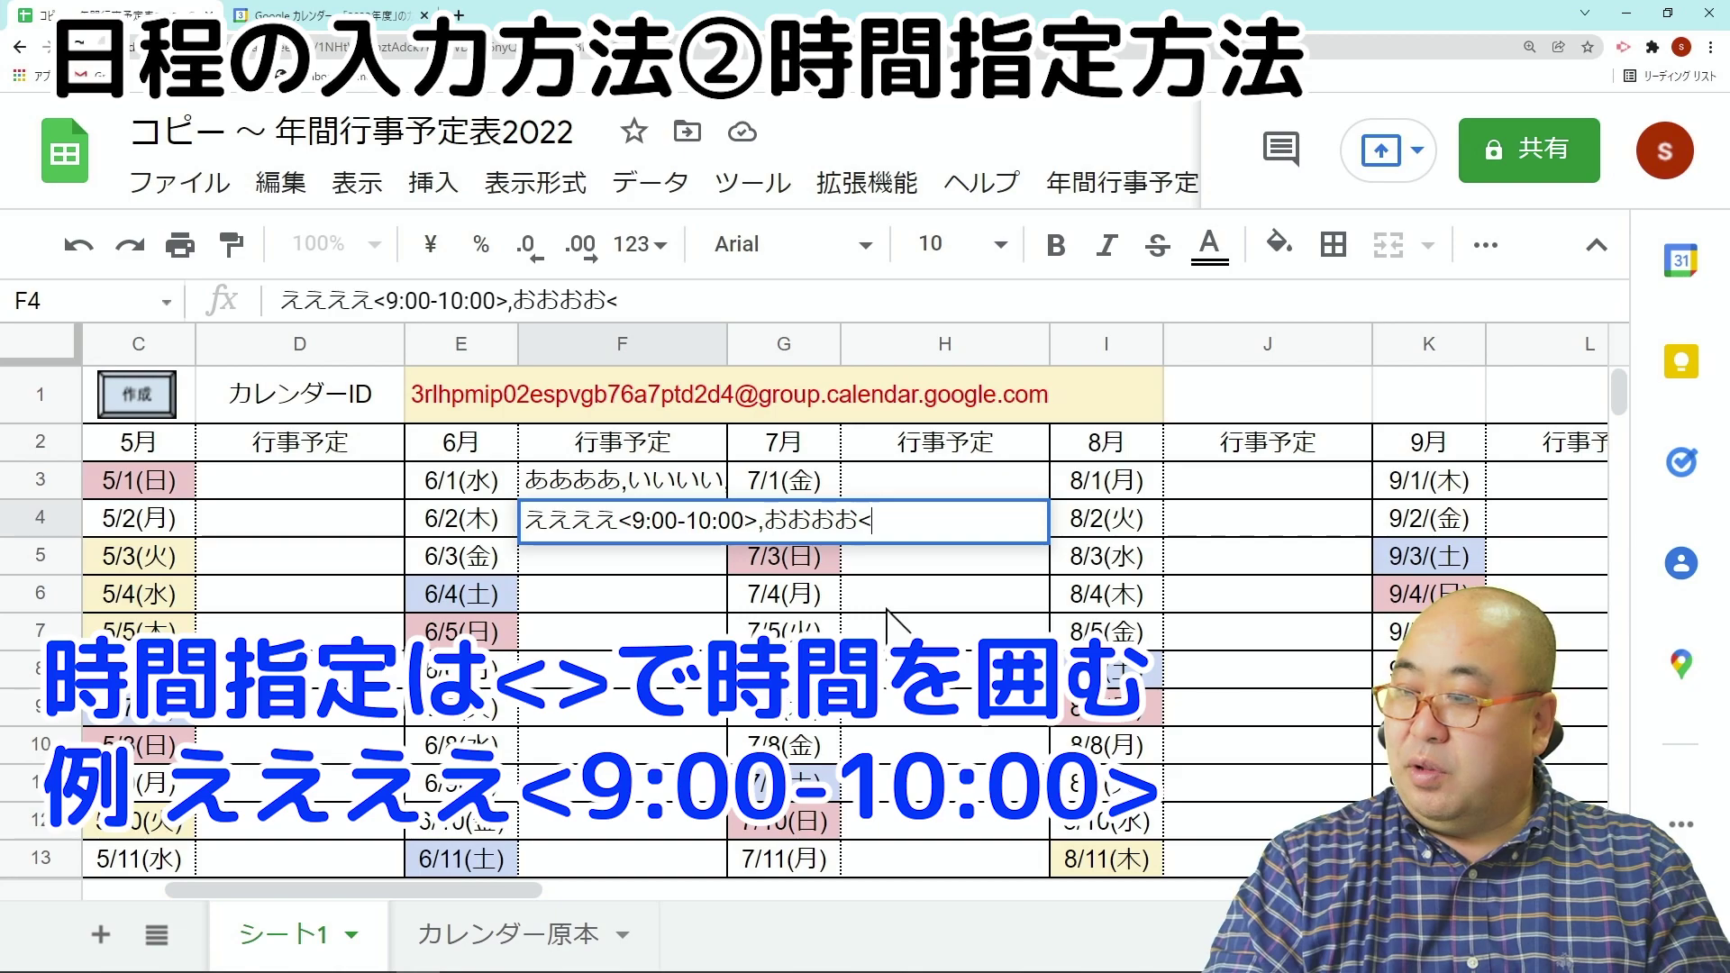
type("14:00-16:00>")
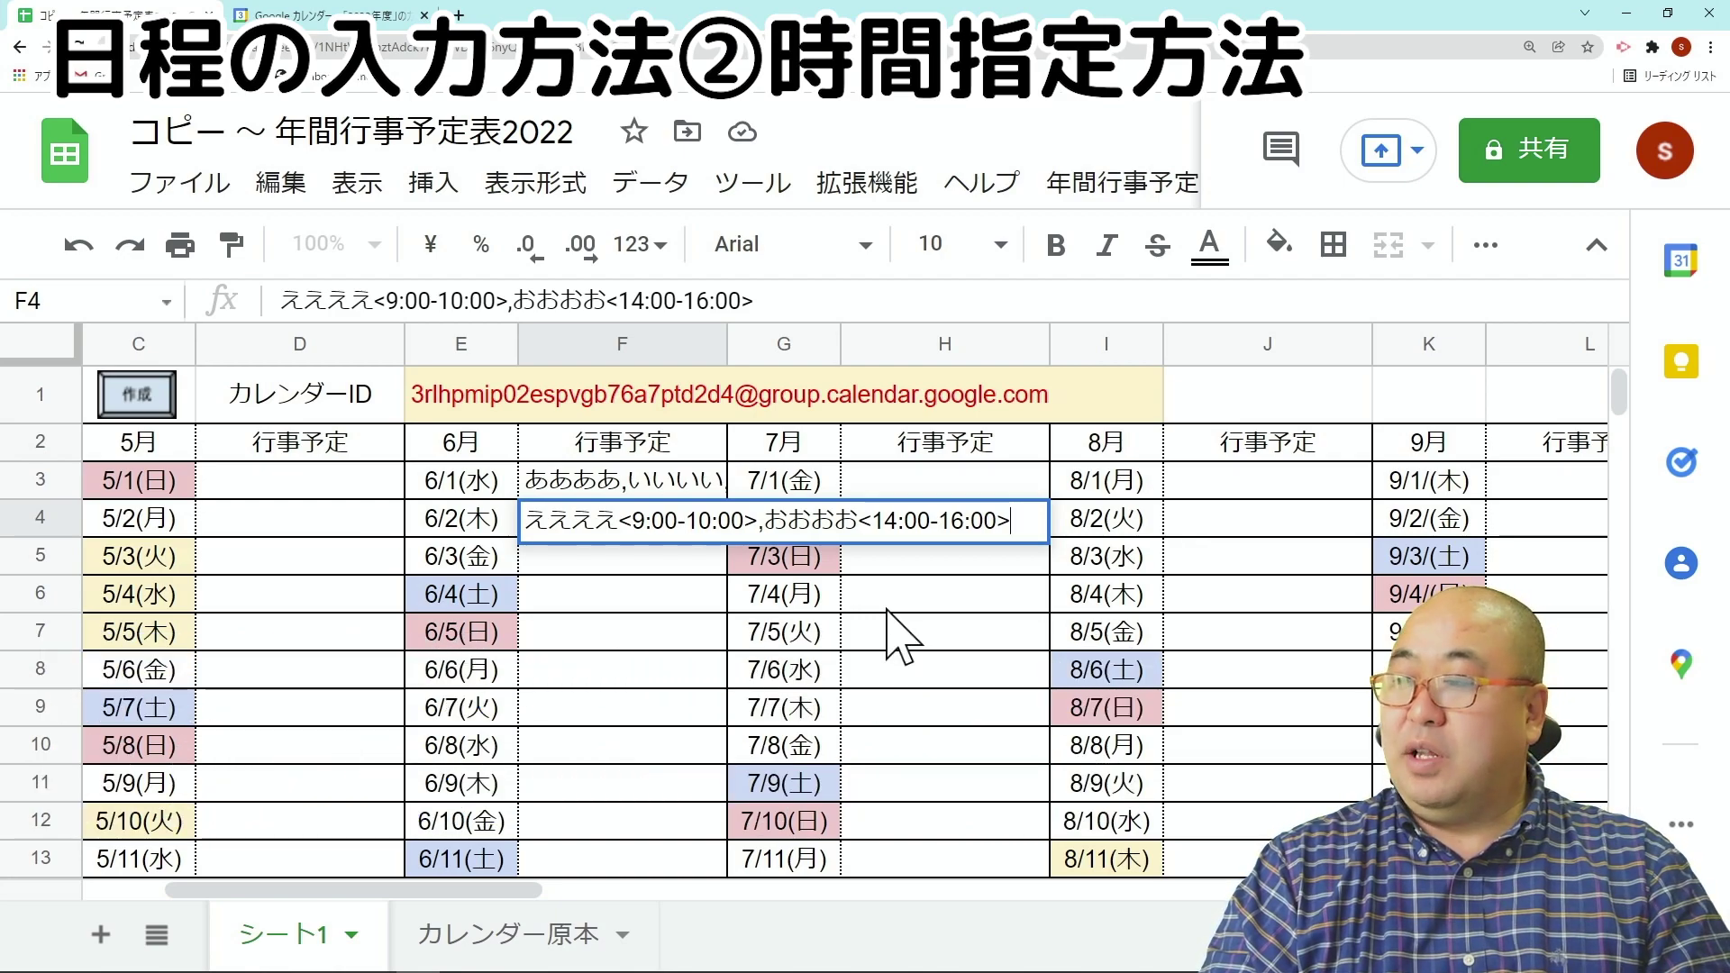
key("Return")
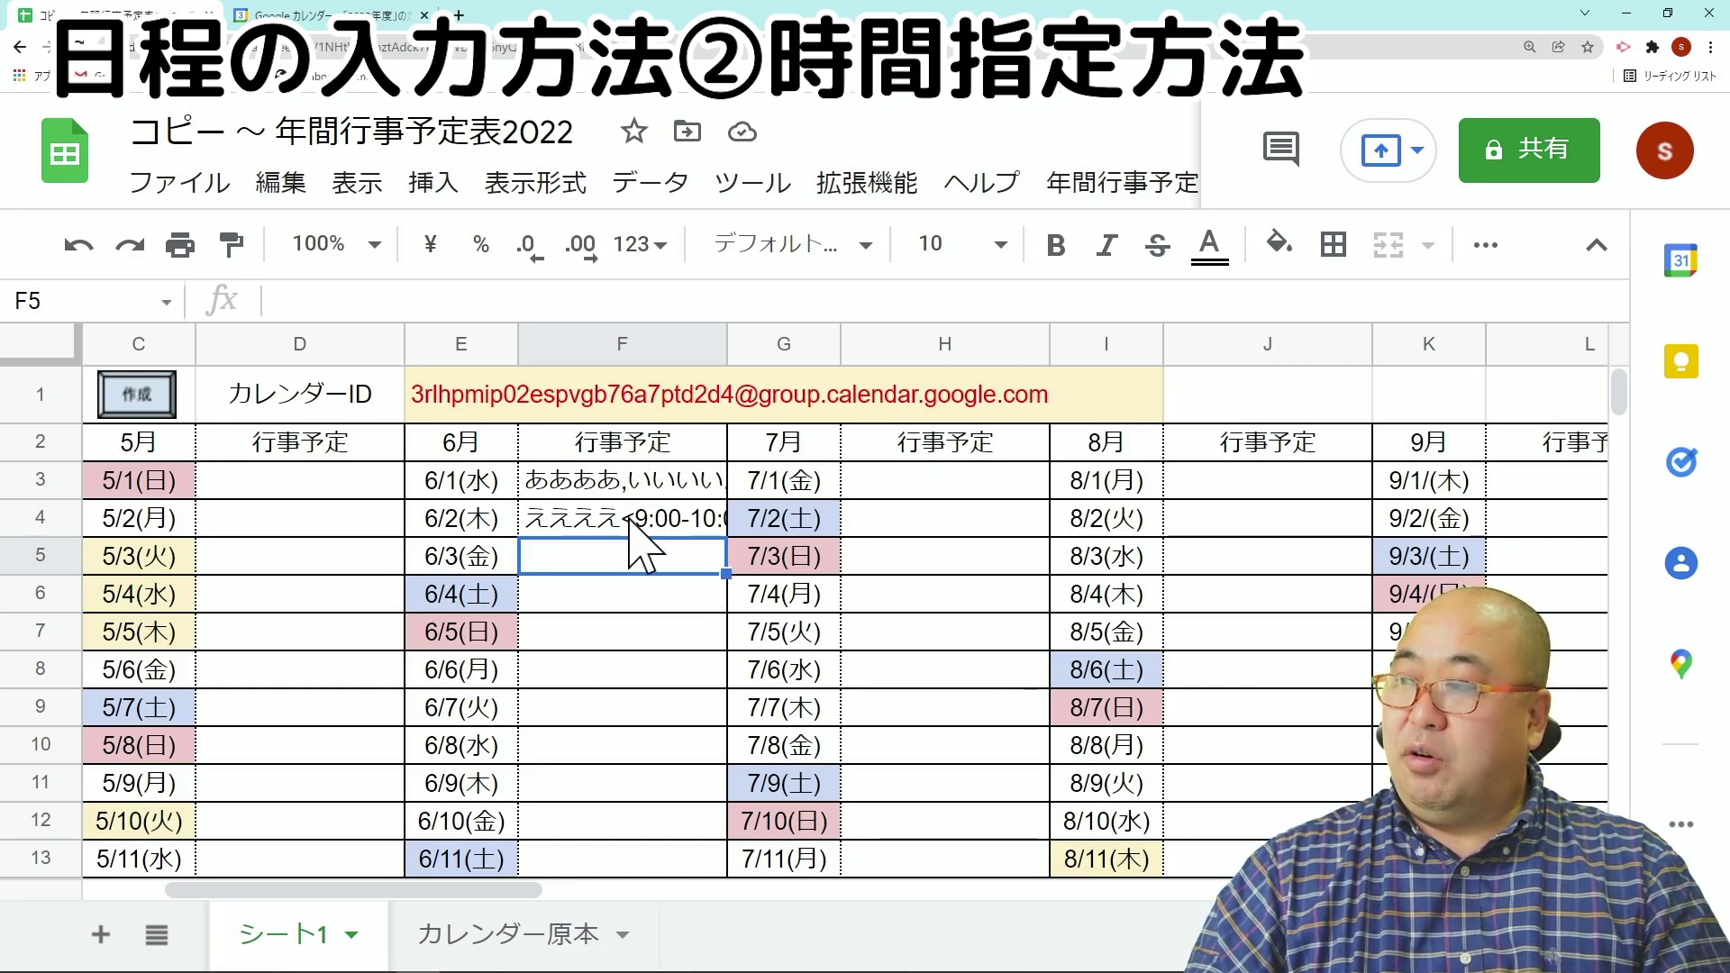
- Run カレンダーへ書き込み実行 to write the schedule to Google Calendar, approve the creation, and dismiss the completion message
left_click(1101, 185)
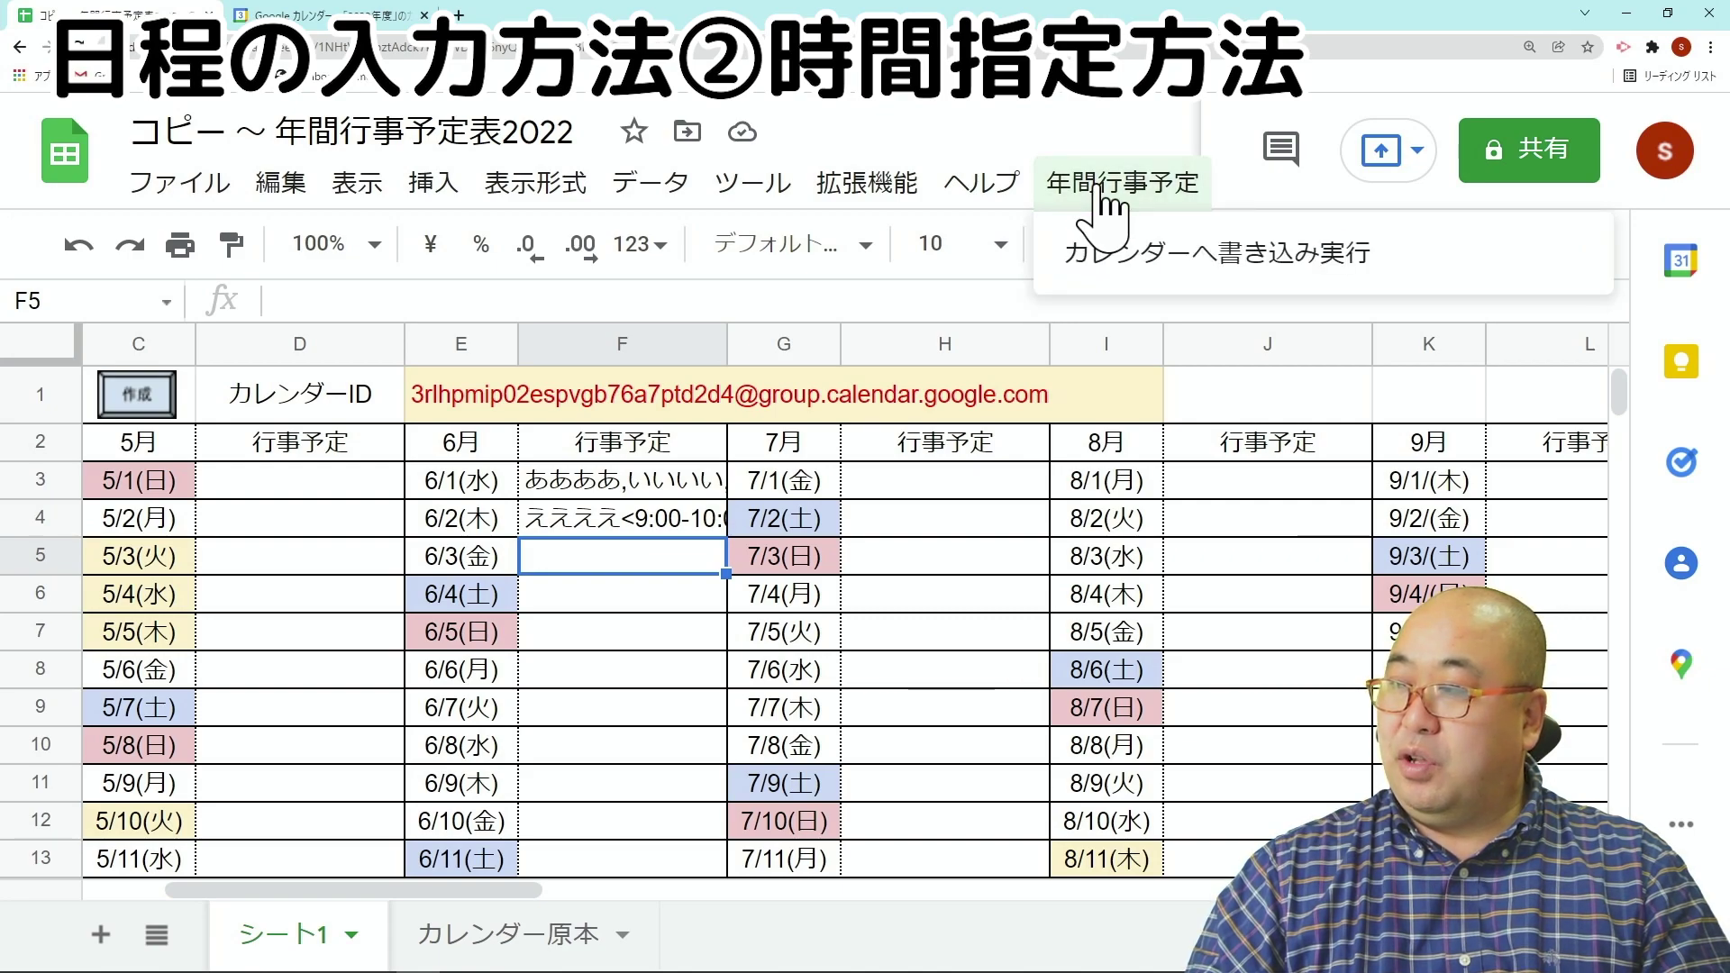
left_click(1108, 262)
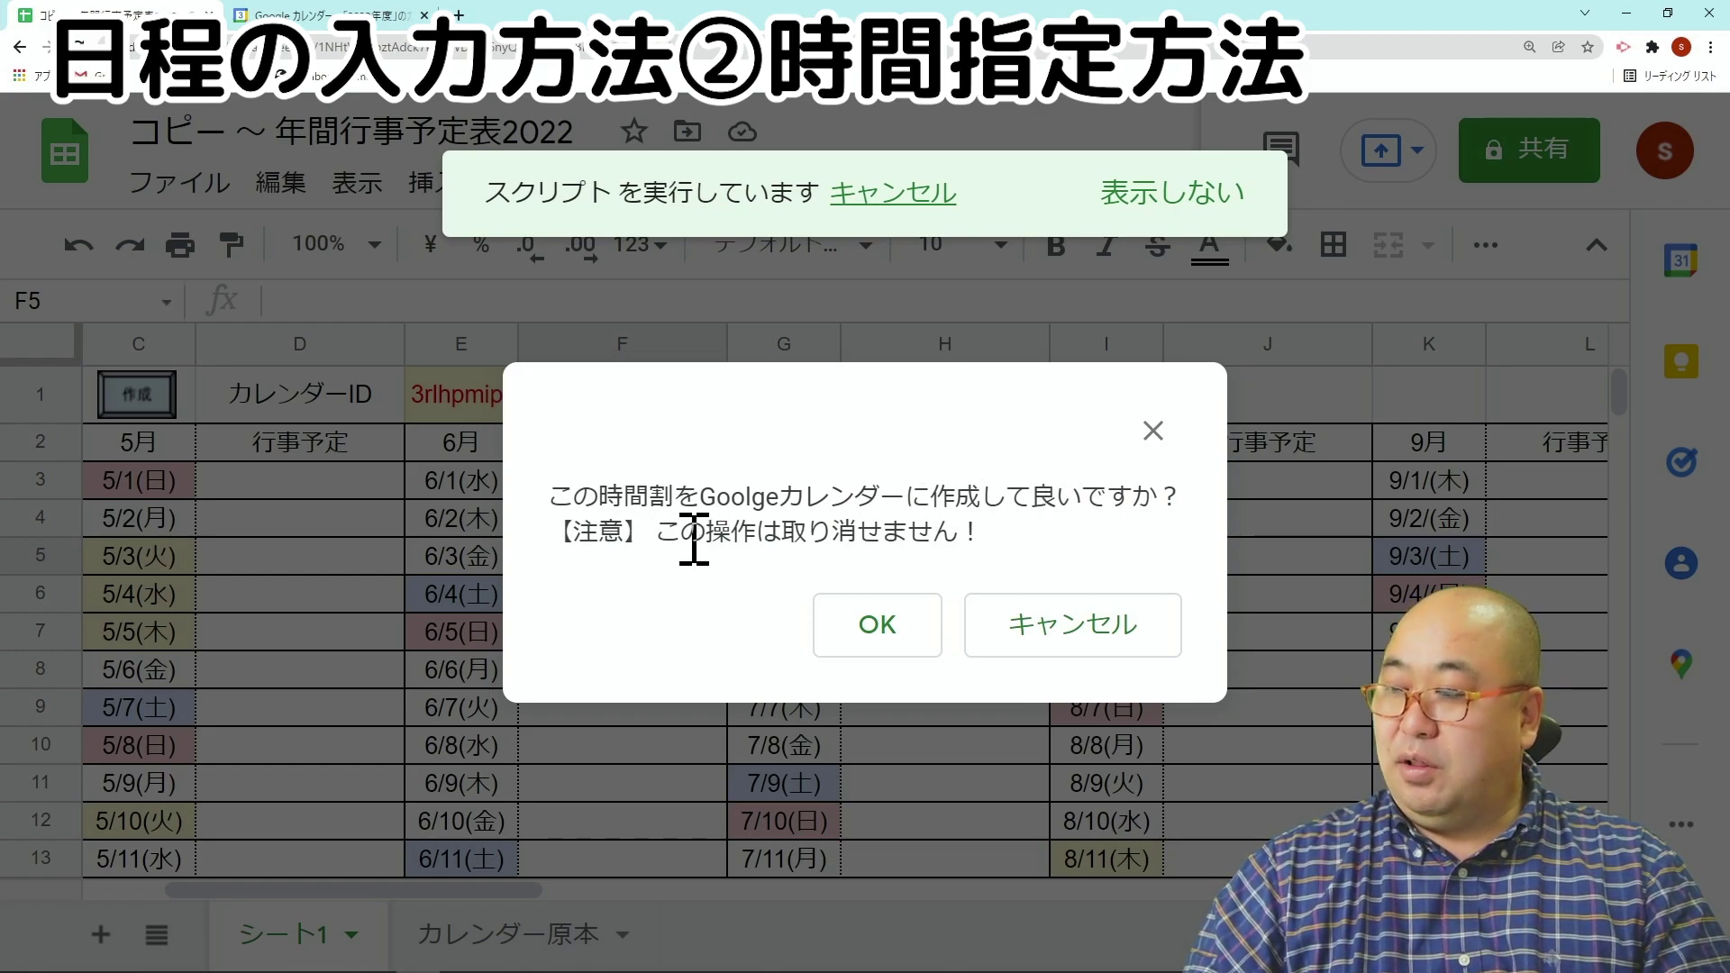
left_click(878, 645)
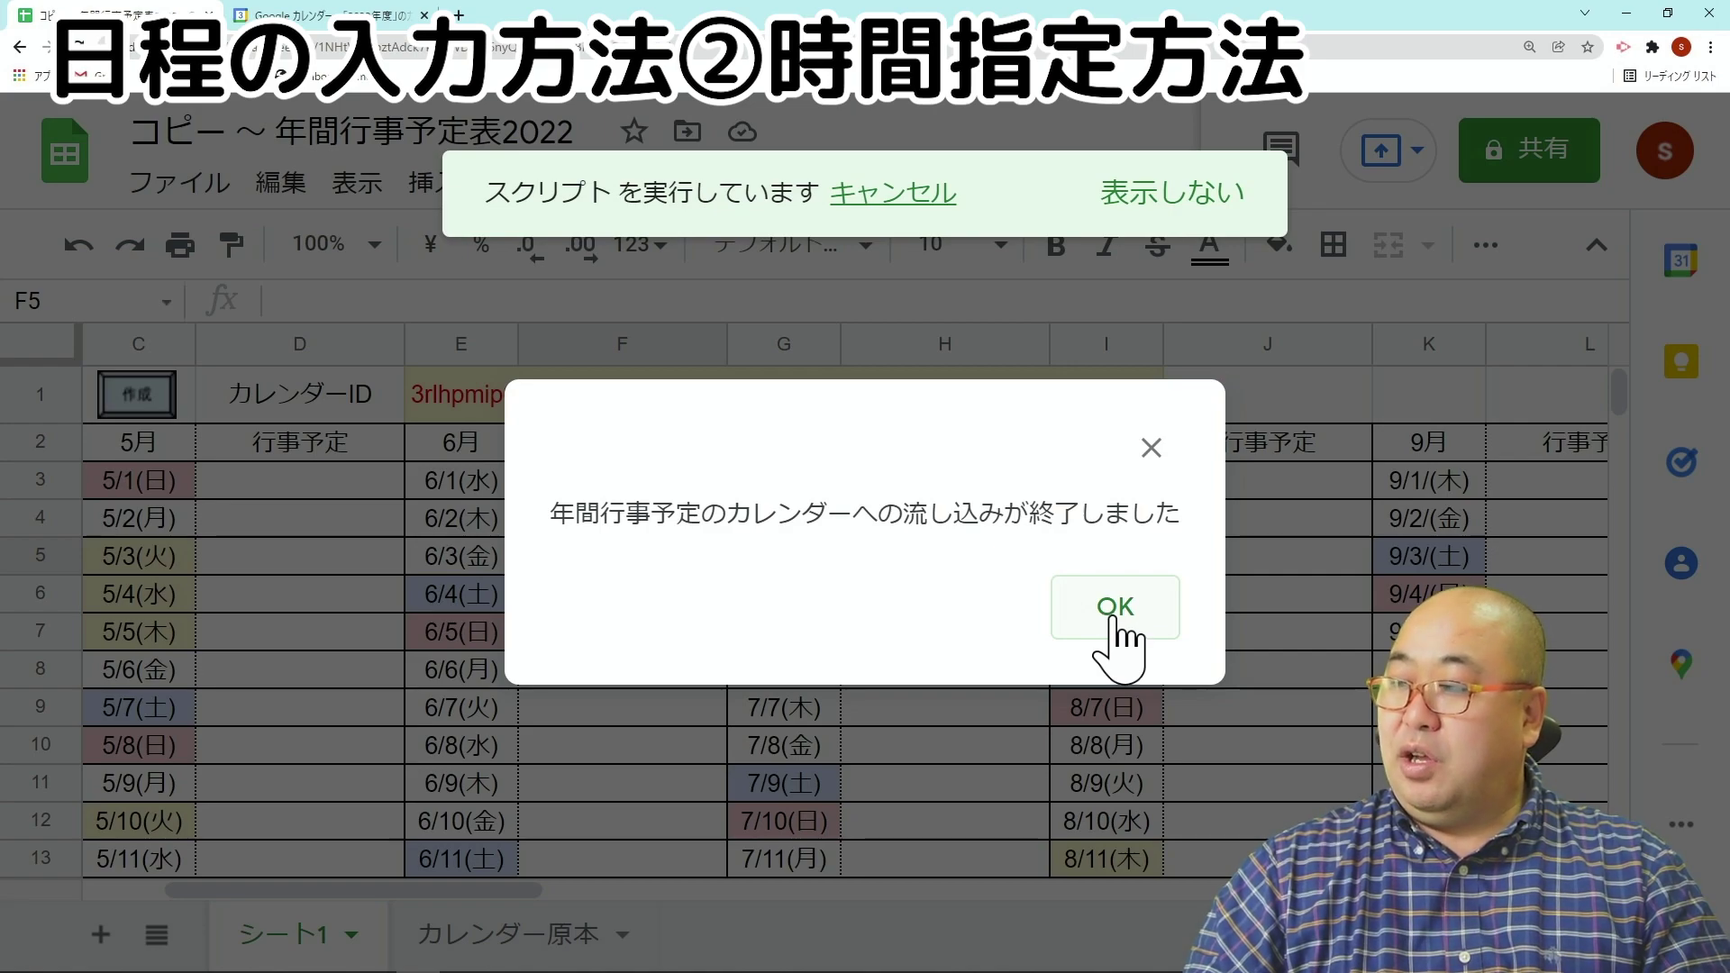
left_click(1108, 606)
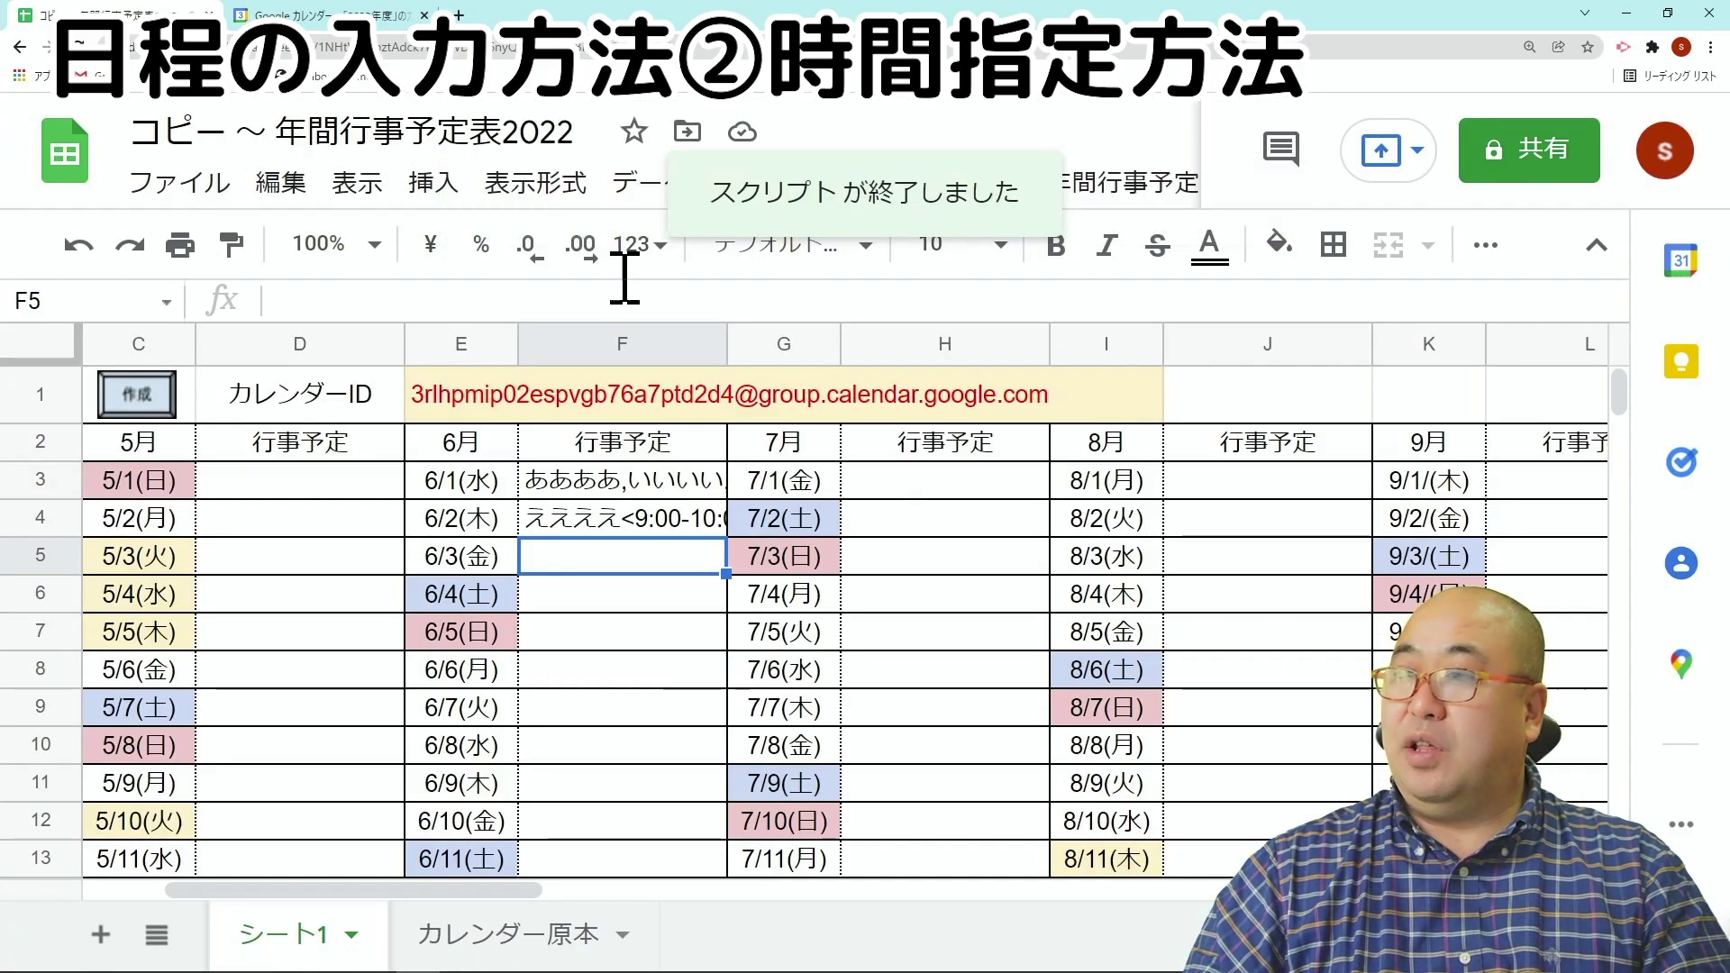
- Switch to the calendar settings page and open Google Calendar from Google's list of apps
key("ctrl+Tab")
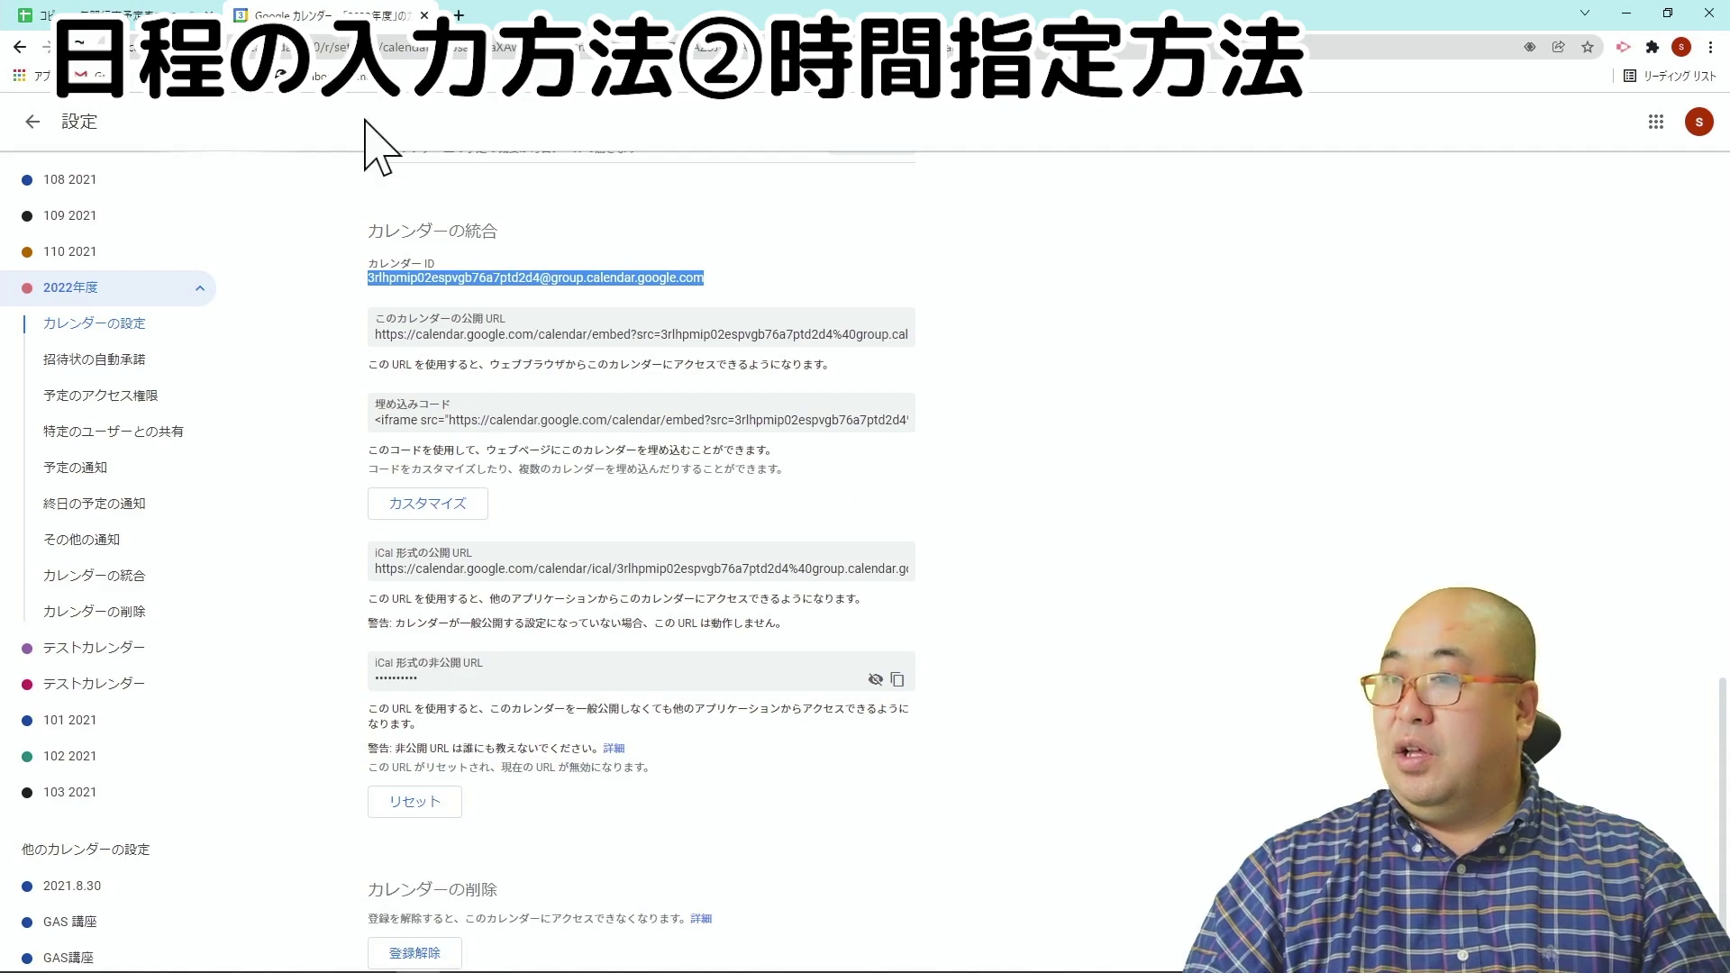
left_click(1656, 122)
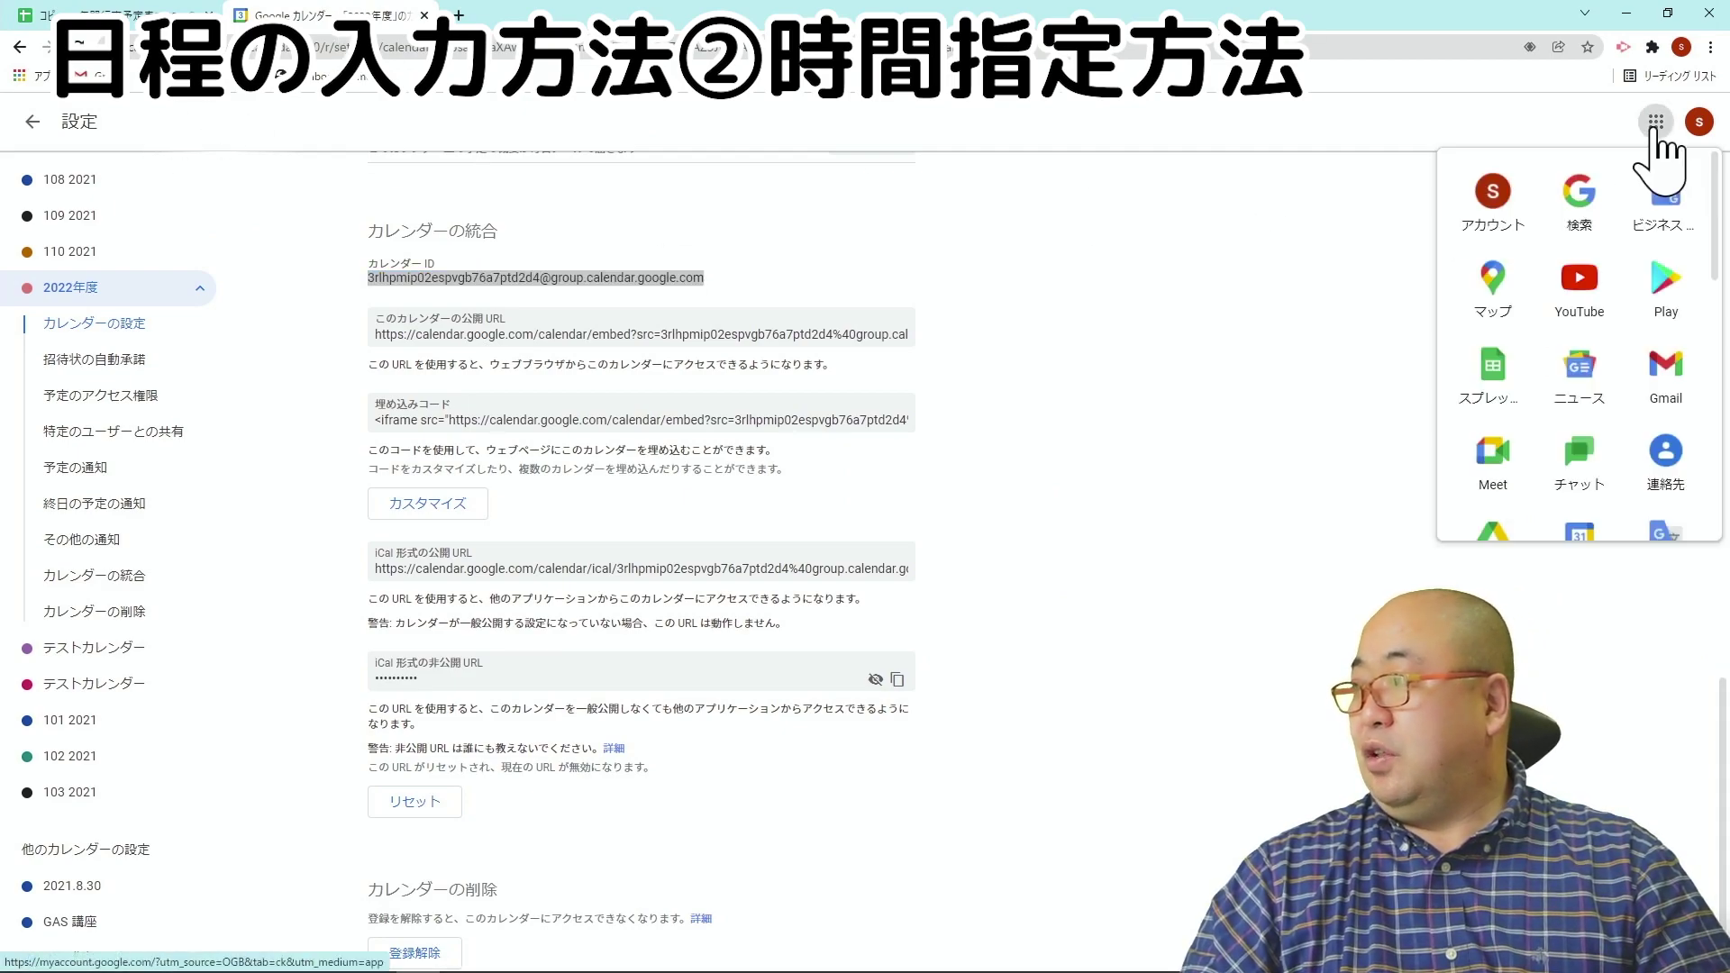
scroll(1579, 396, "down", 2)
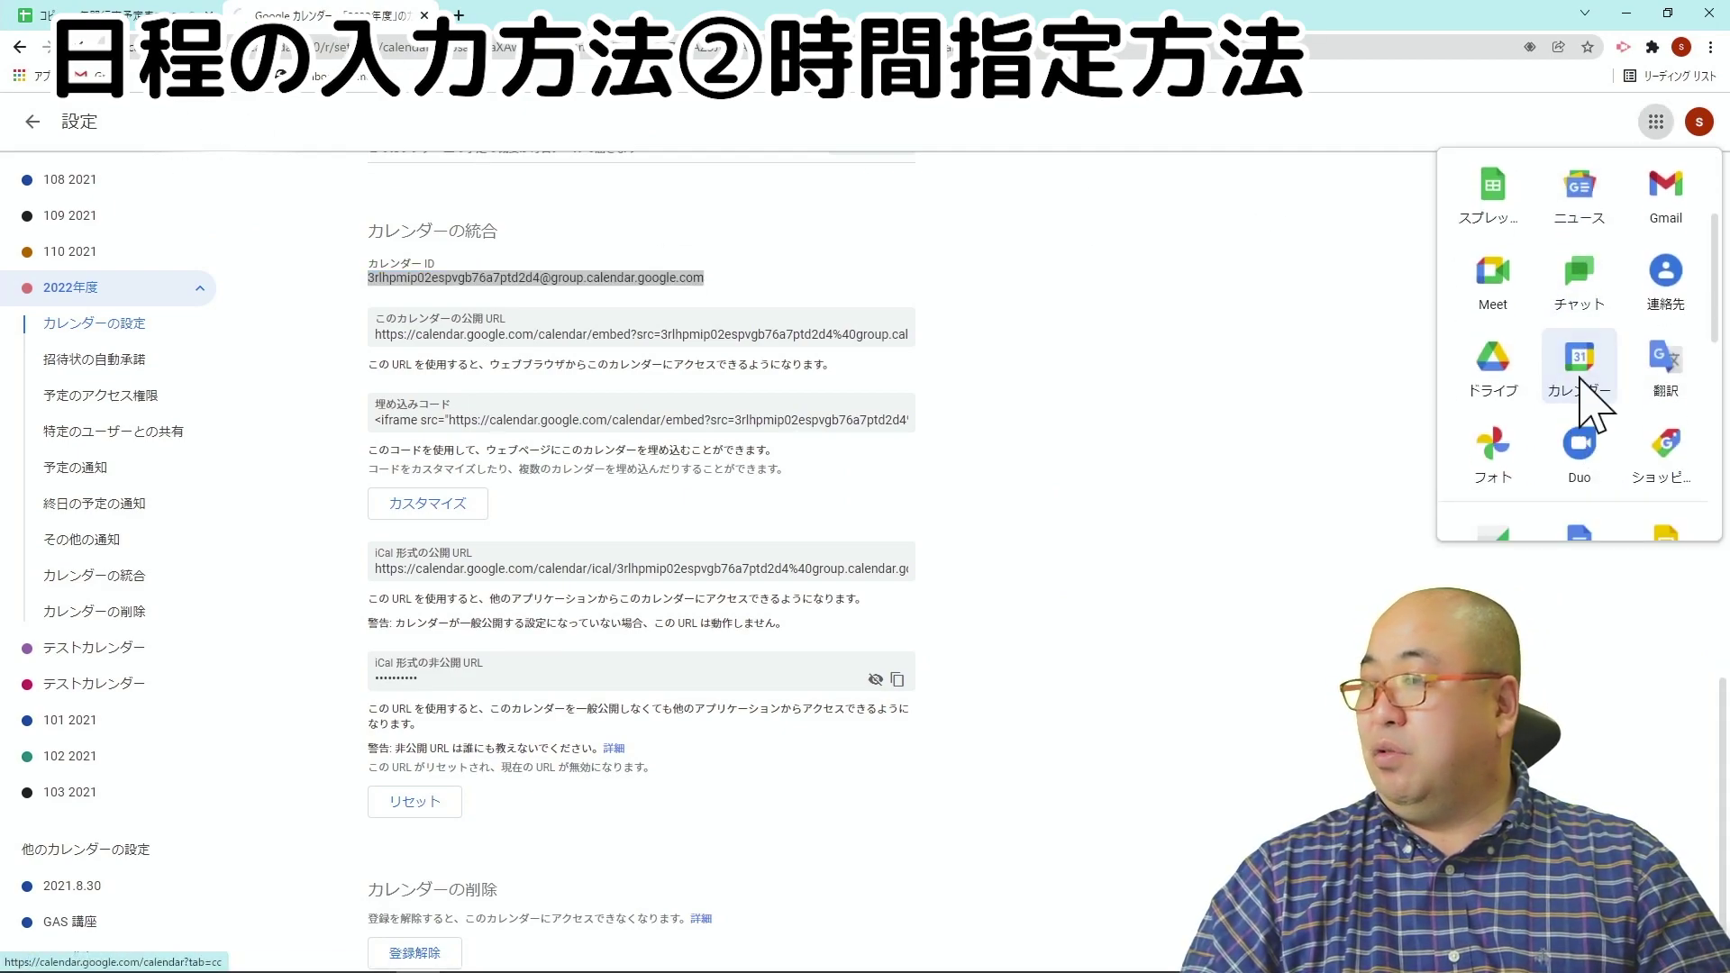
left_click(1579, 378)
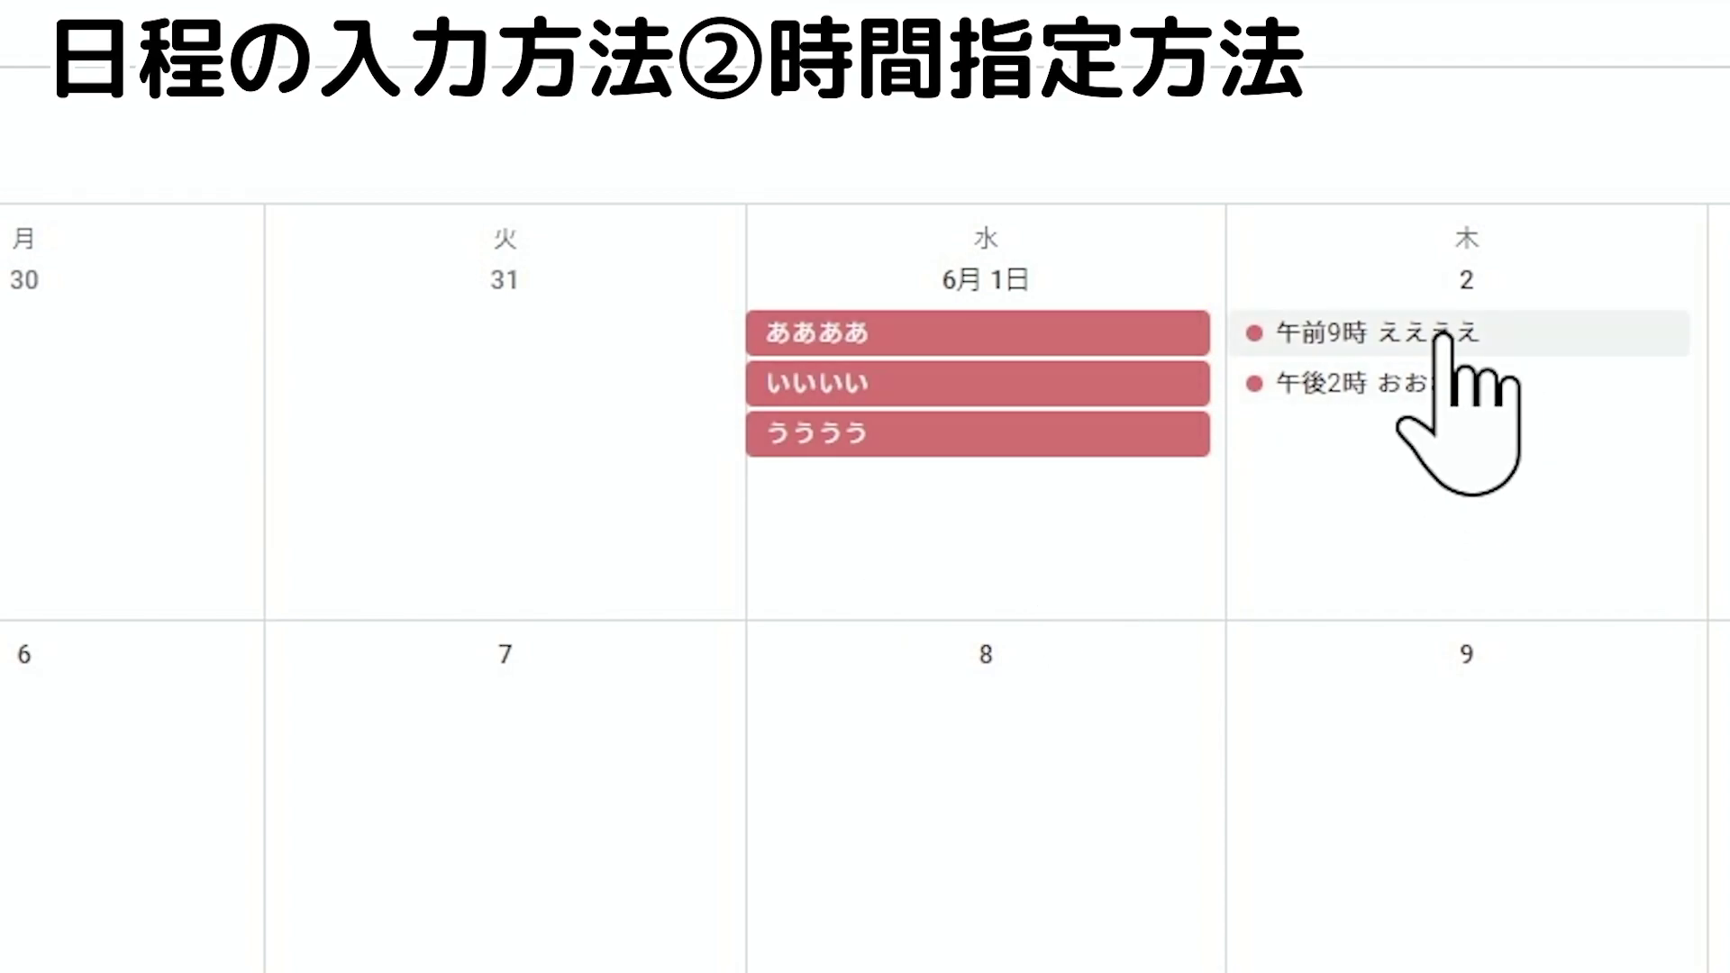
- View the details of the ええええ and おおおお events on June 2 to check their times
left_click(1442, 336)
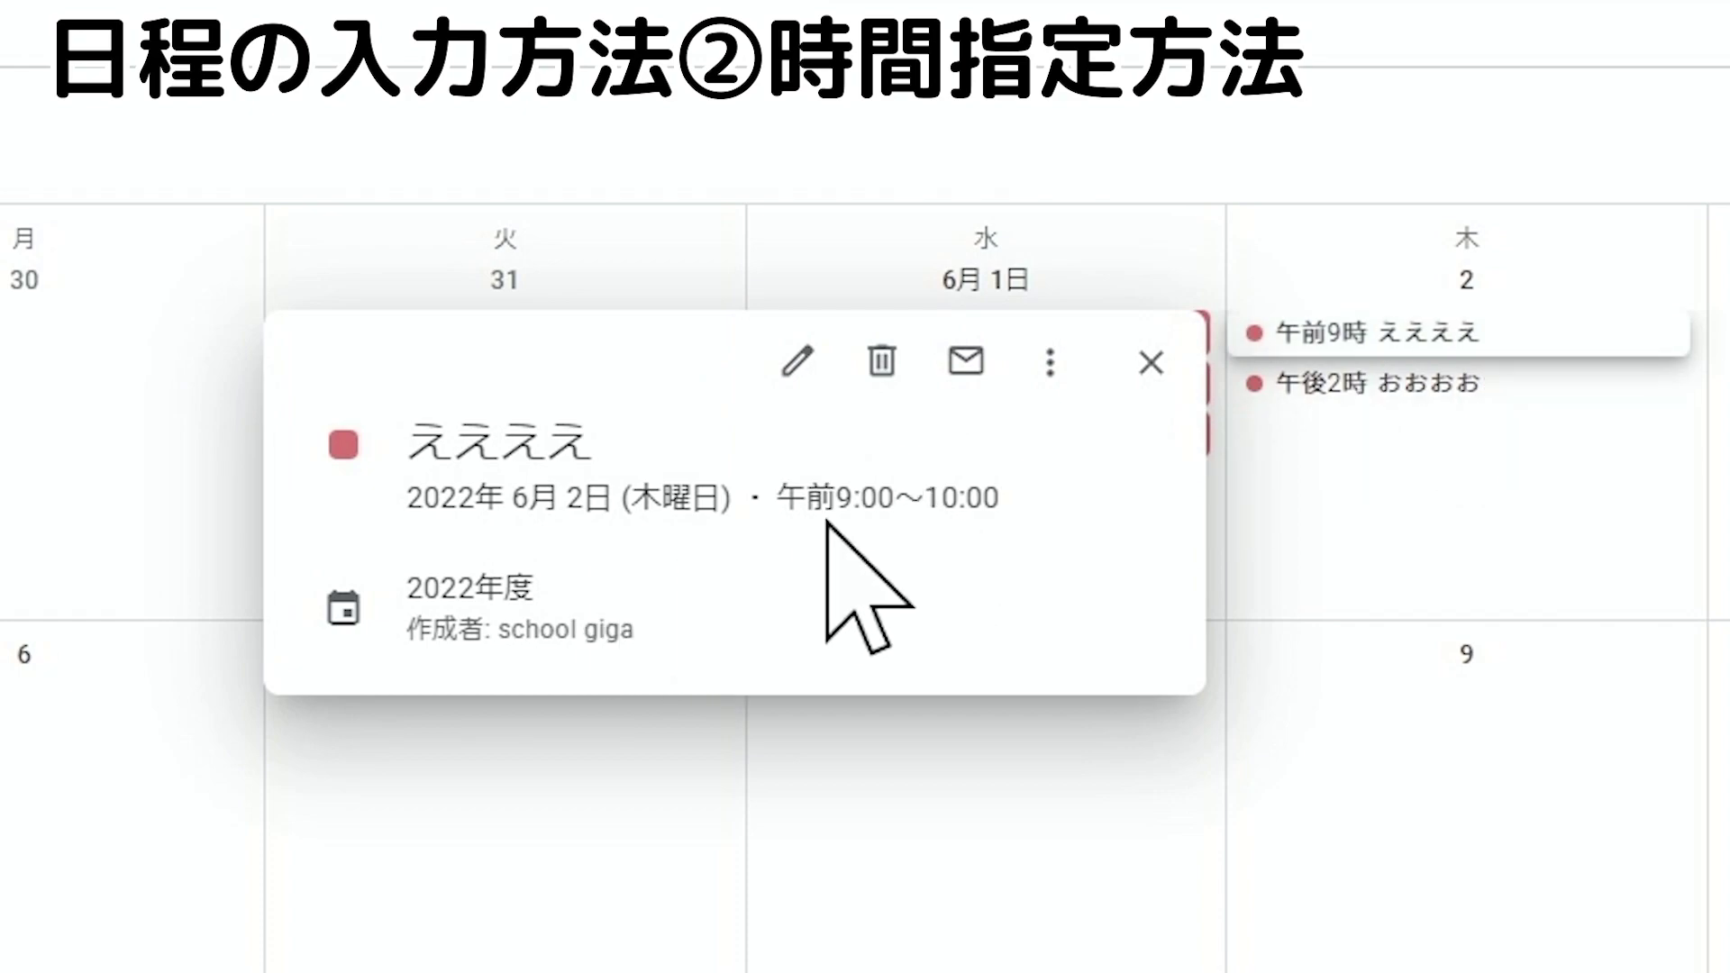
left_click(1151, 363)
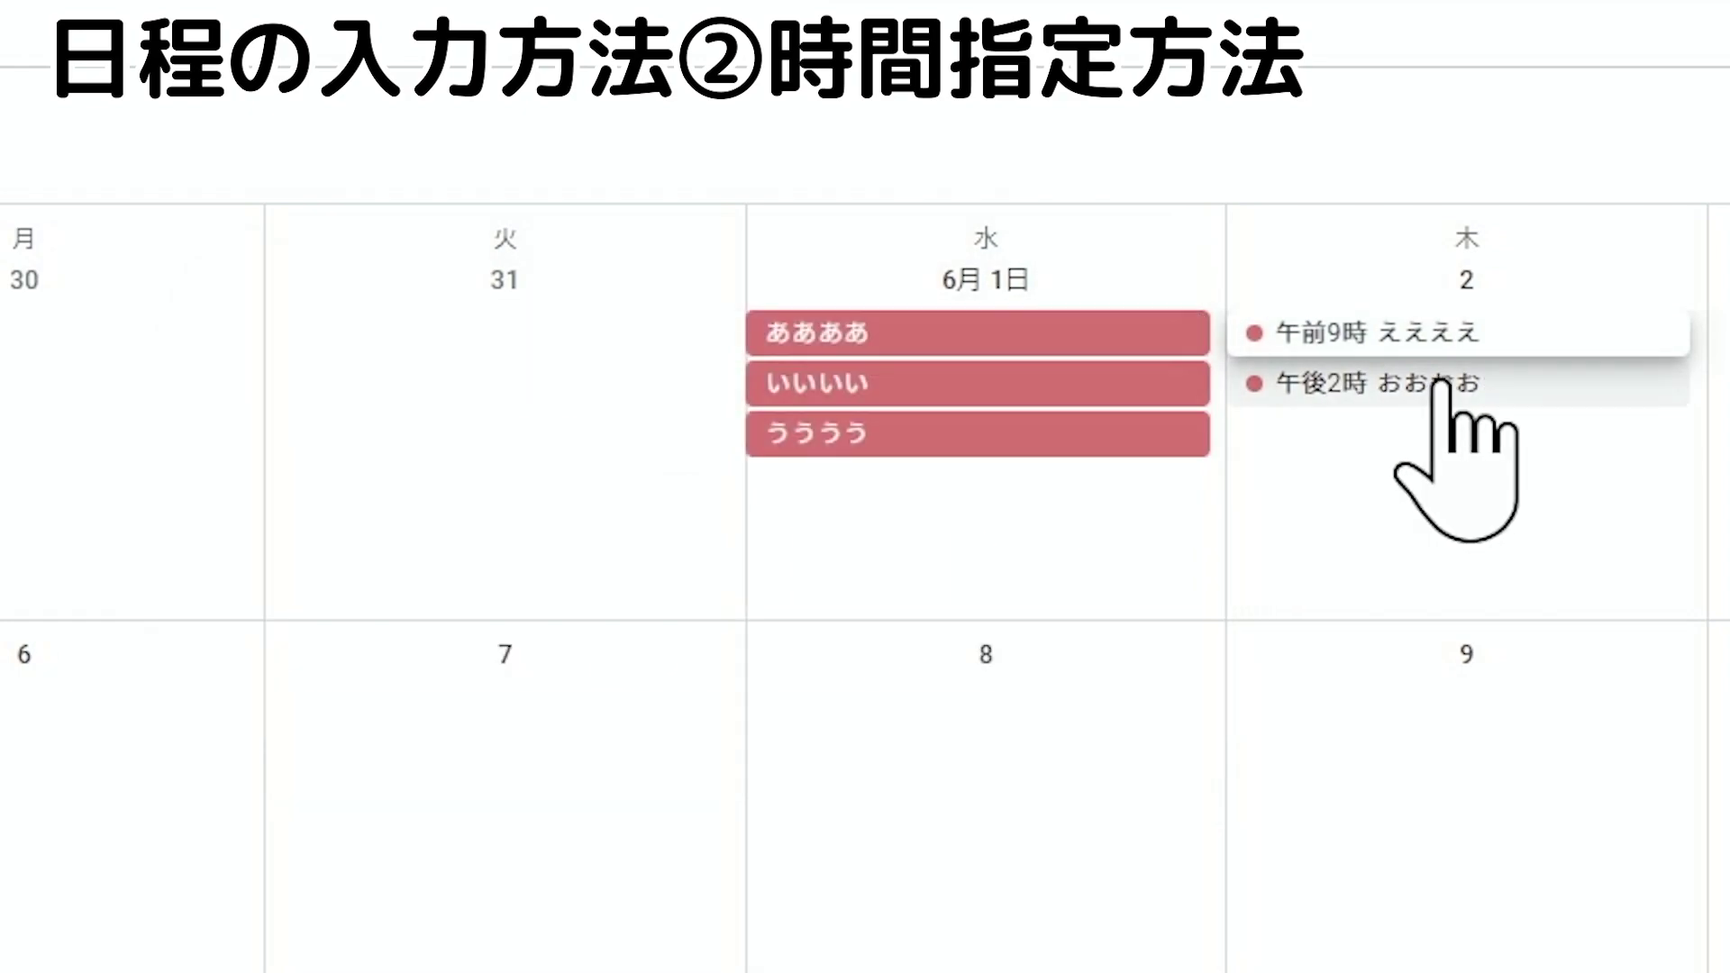
left_click(1422, 383)
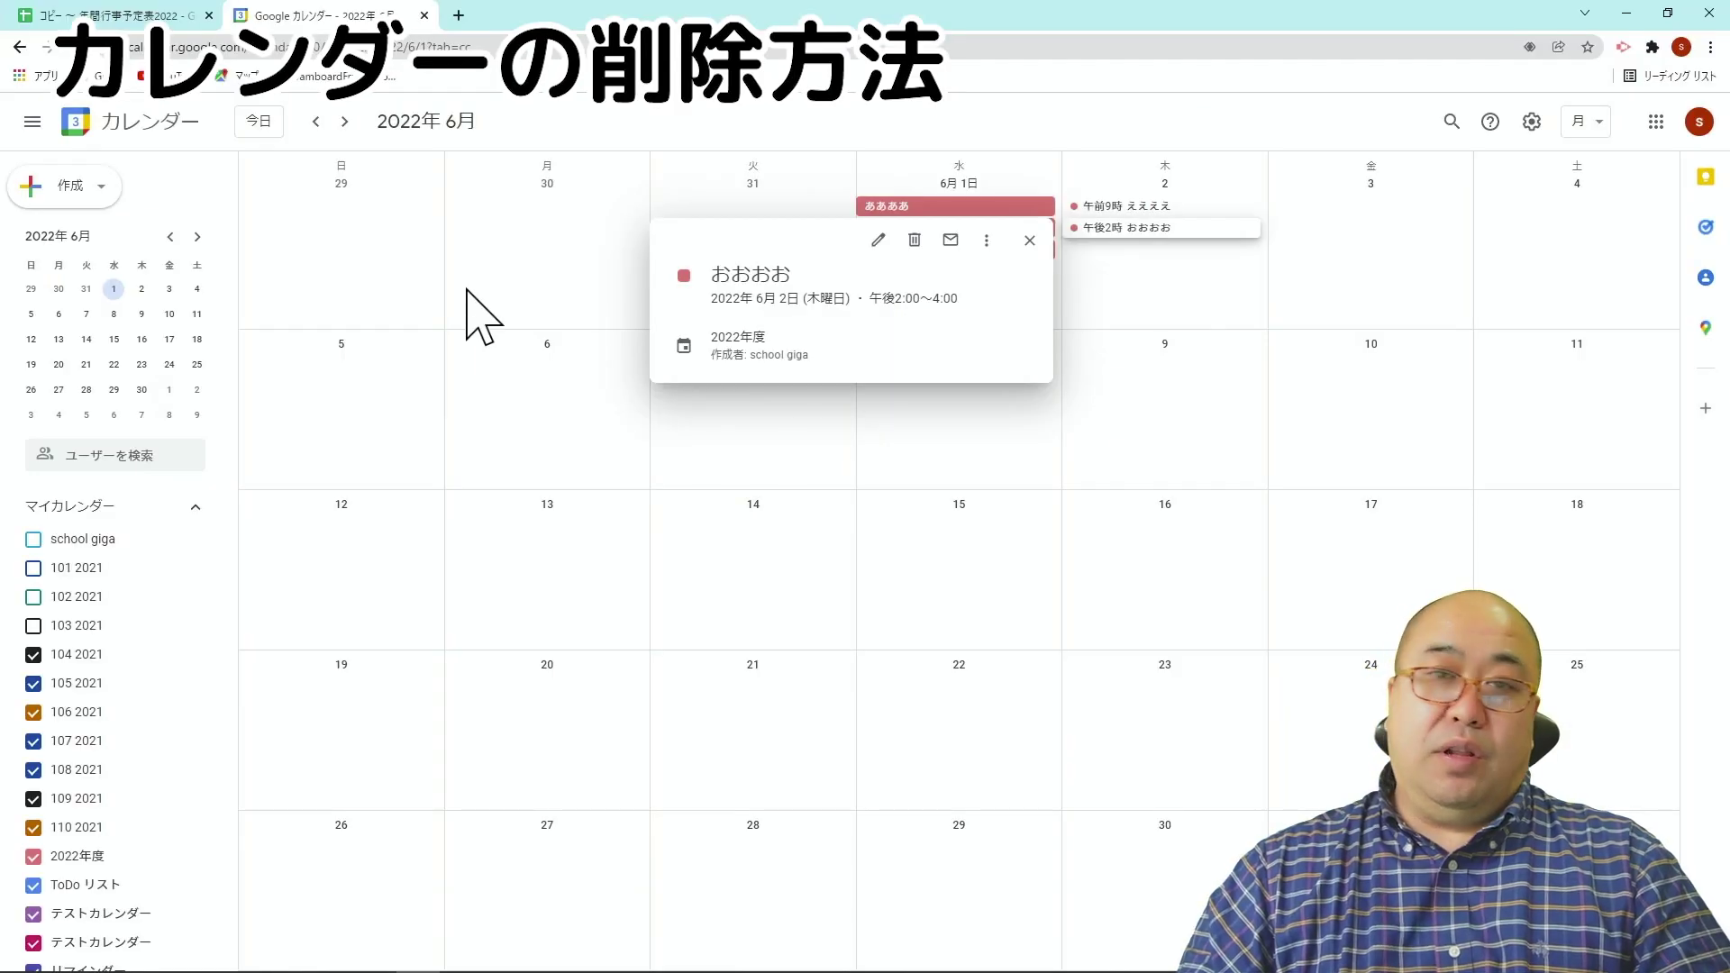
- Switch back to the schedule spreadsheet and review the calendar ID cell and the June entries
left_click(167, 20)
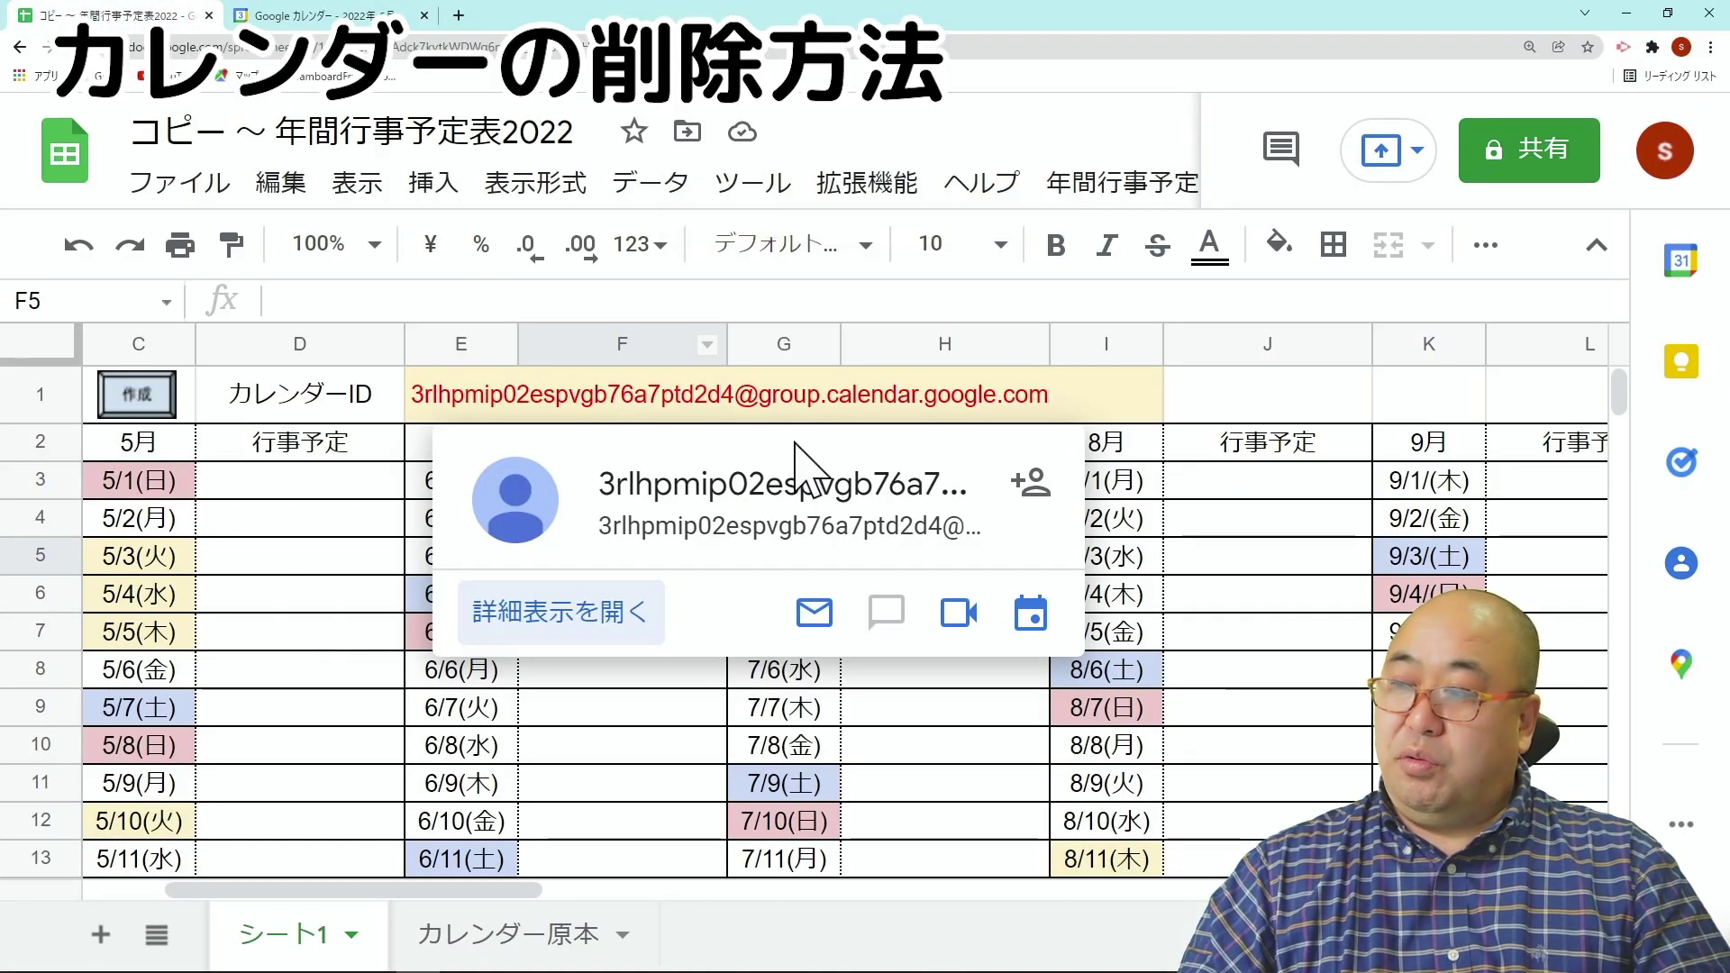
left_click(1212, 406)
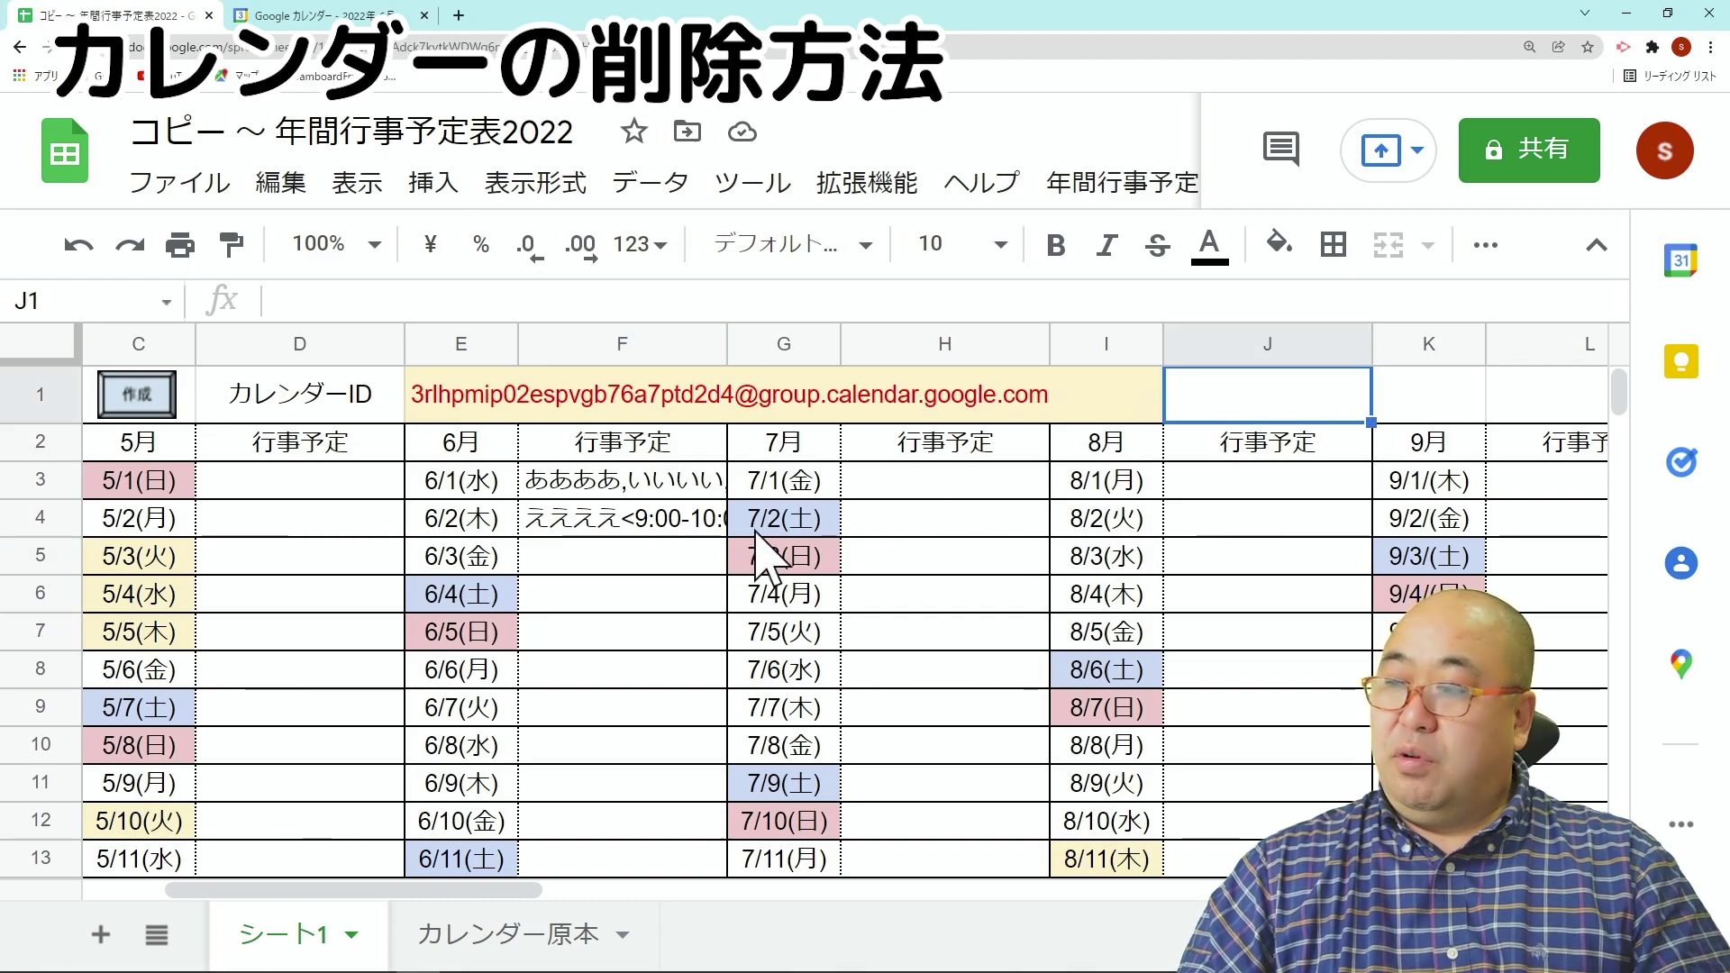
mouse_move(467, 413)
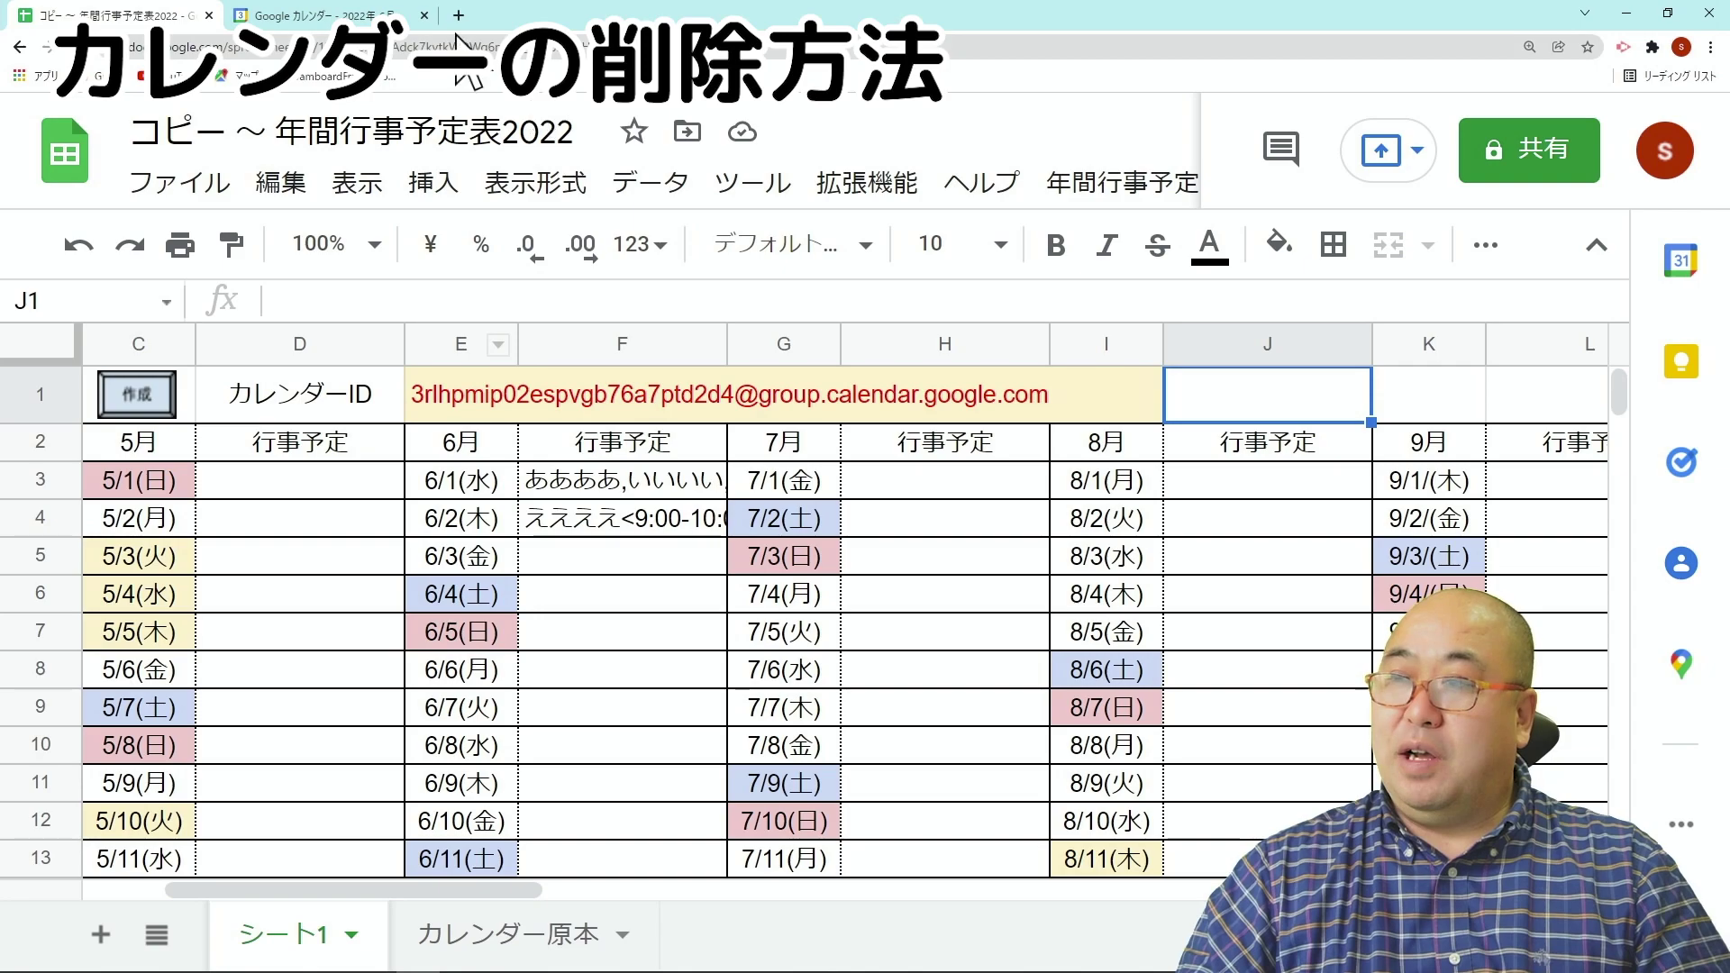
- Switch to Google Calendar and remove the 2022年度 calendar from the マイカレンダー list
left_click(331, 15)
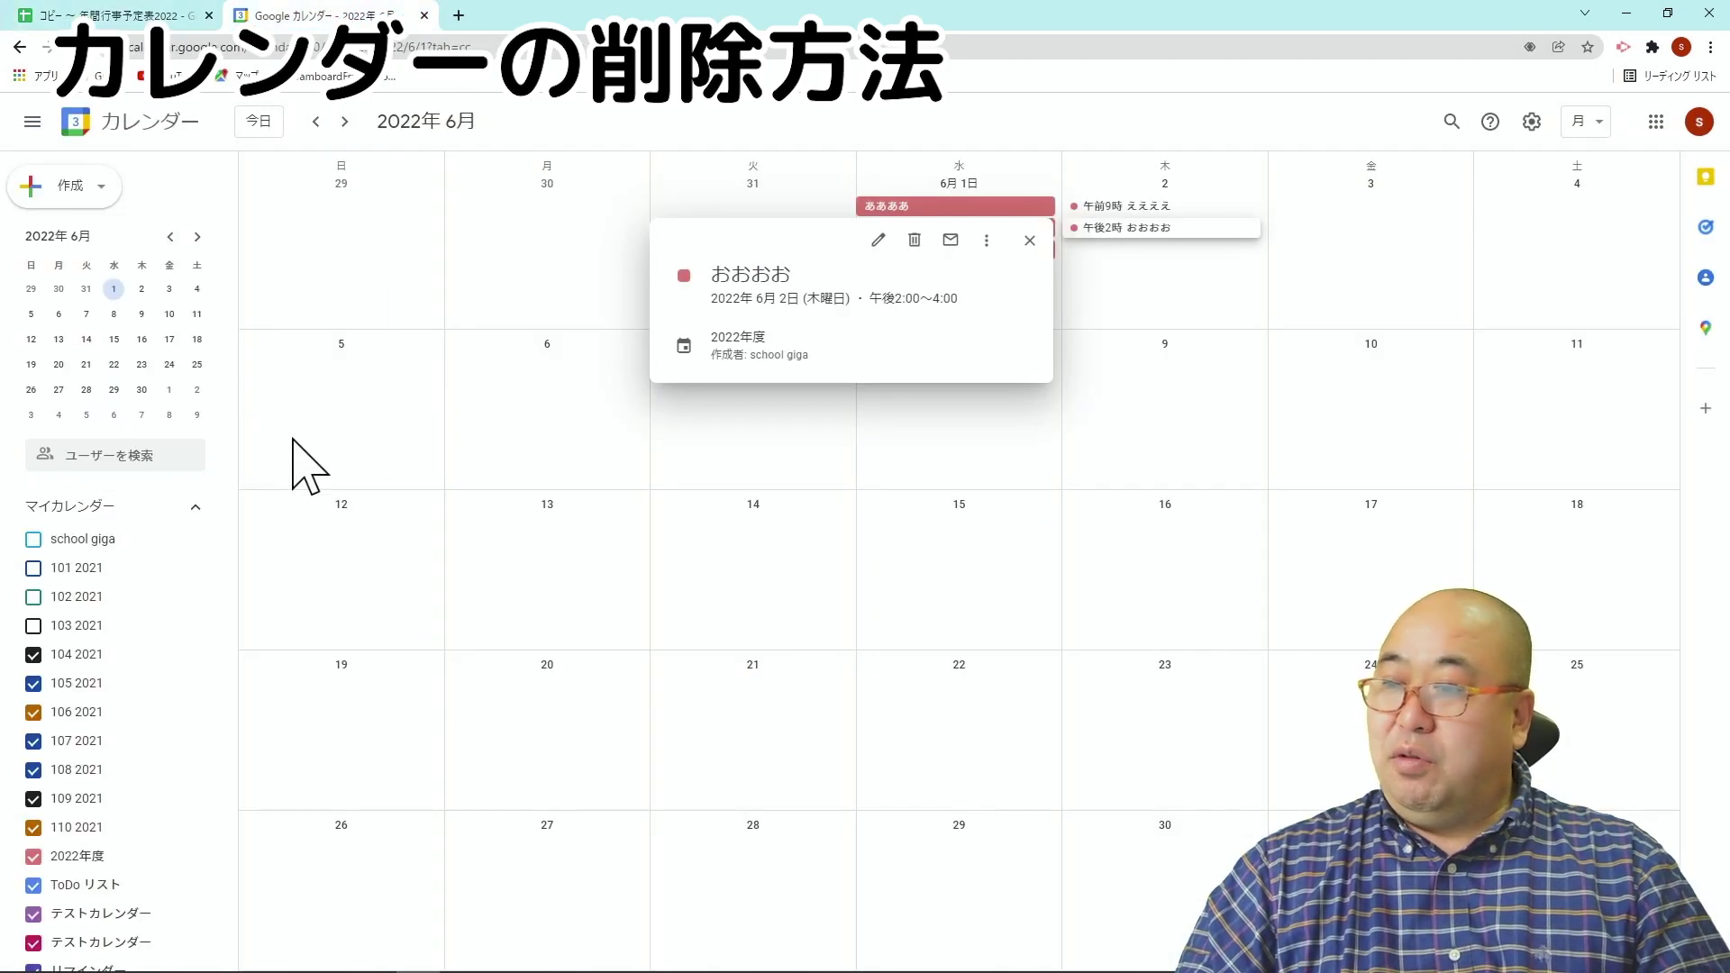
left_click_drag(225, 442, 235, 579)
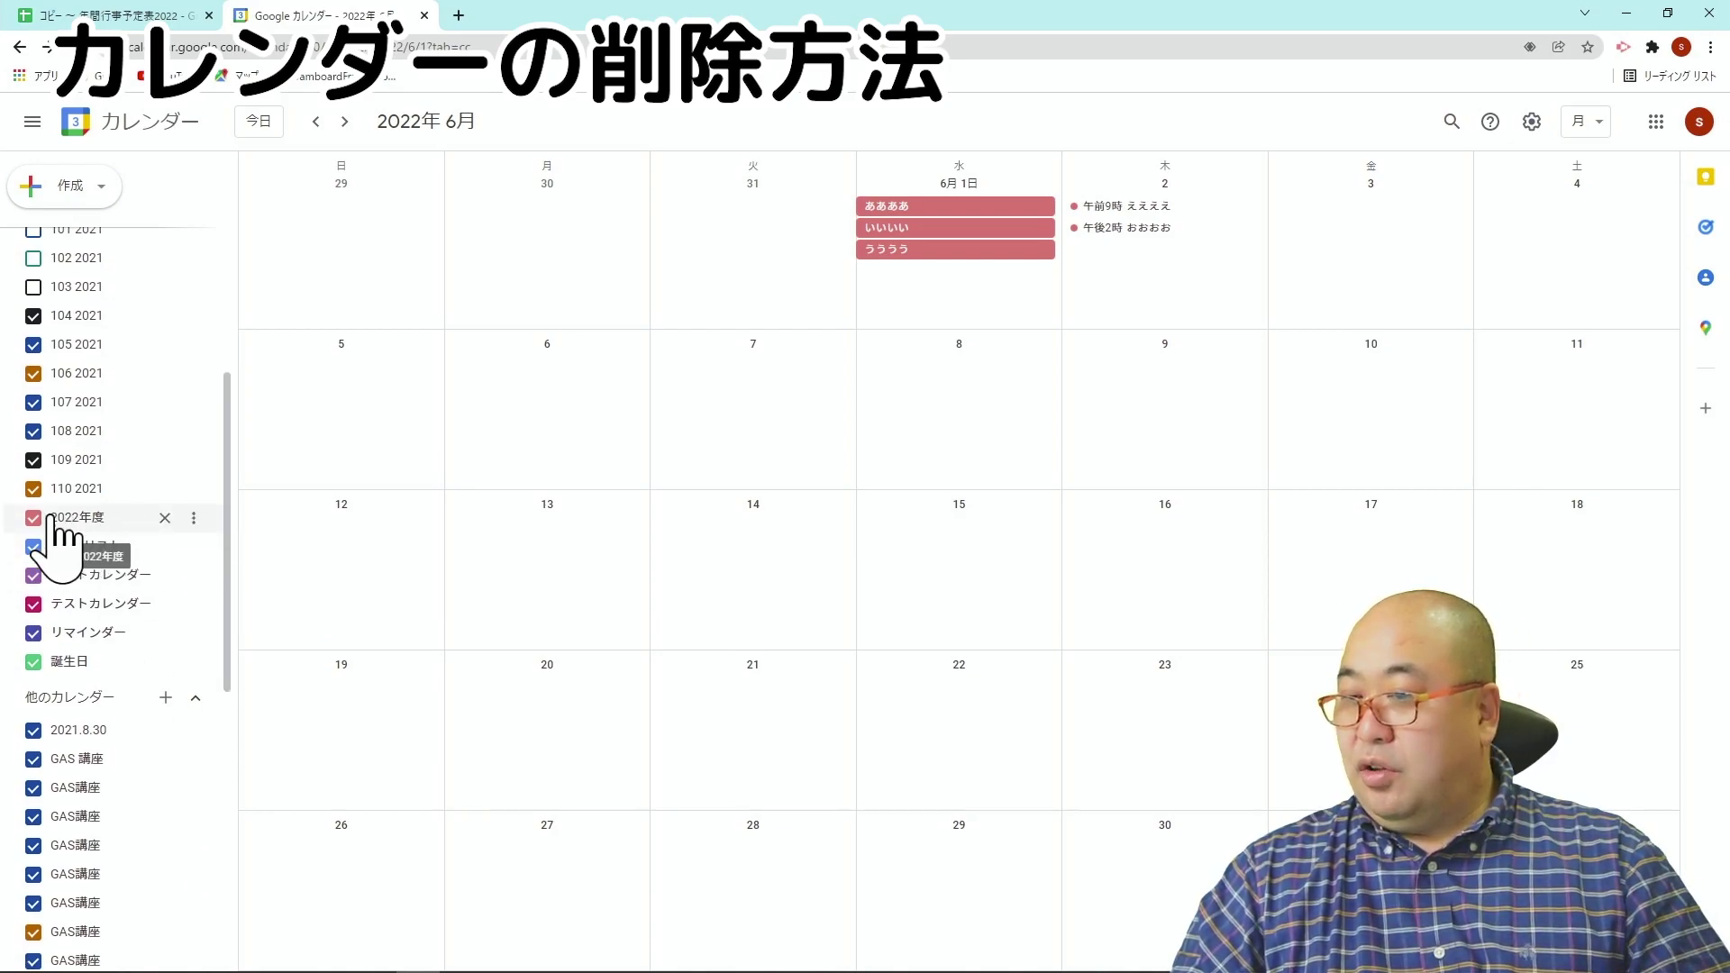
left_click(164, 518)
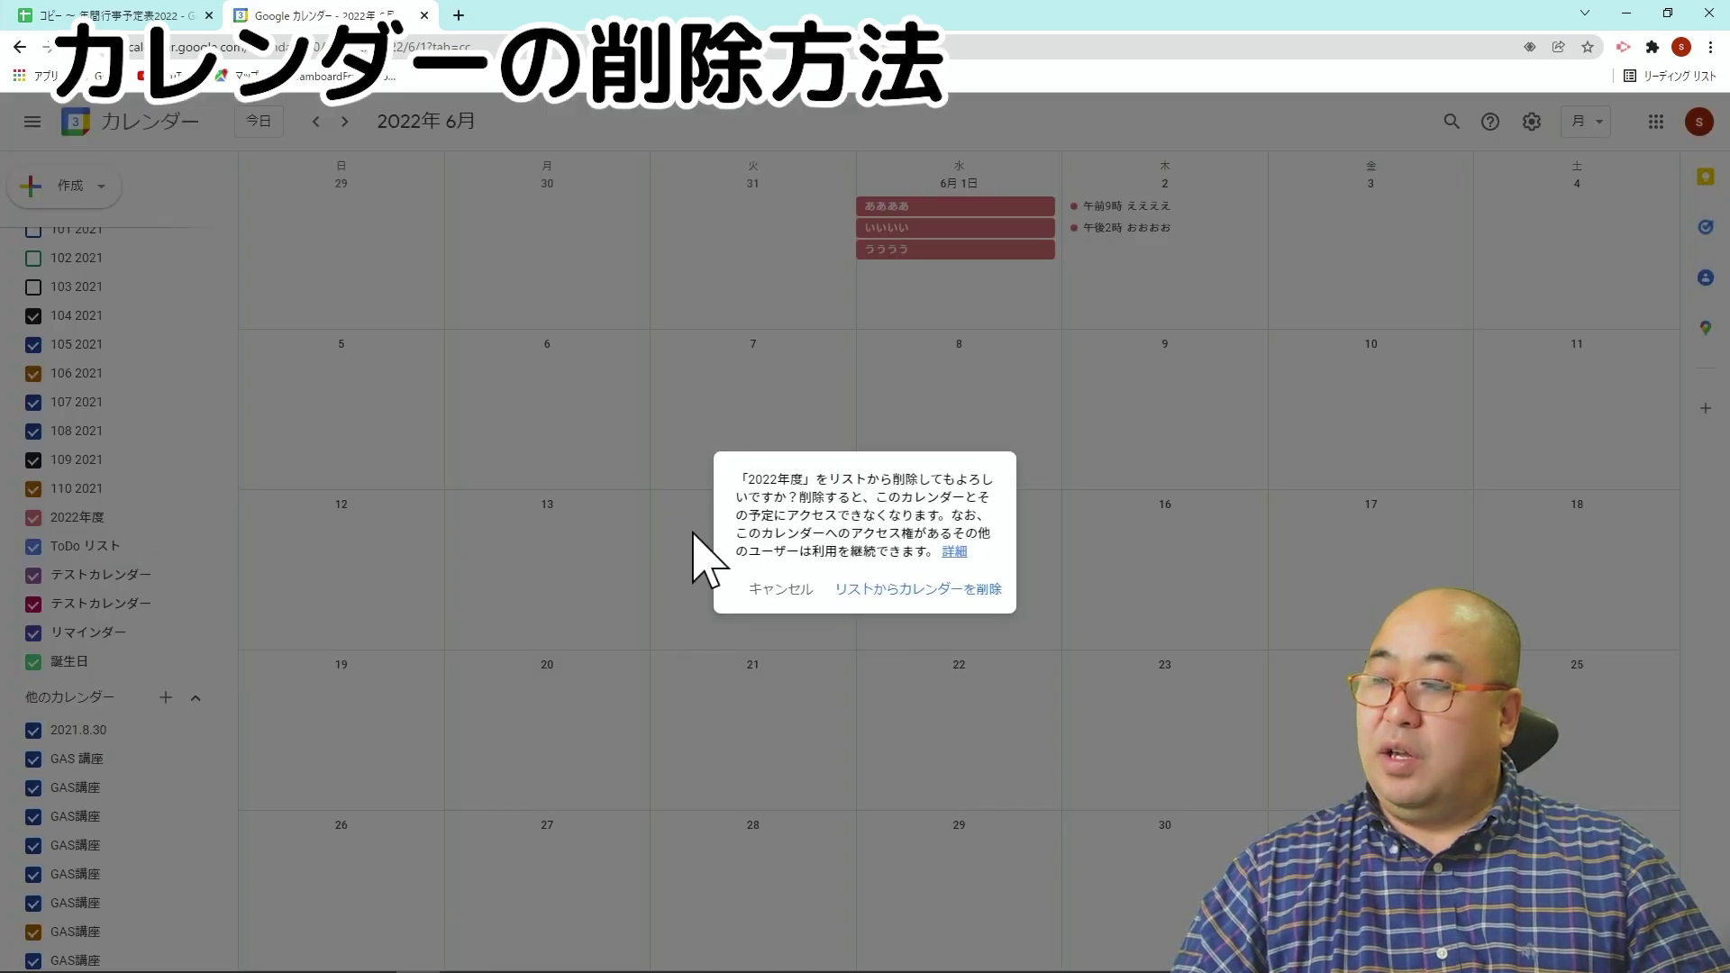
left_click(891, 590)
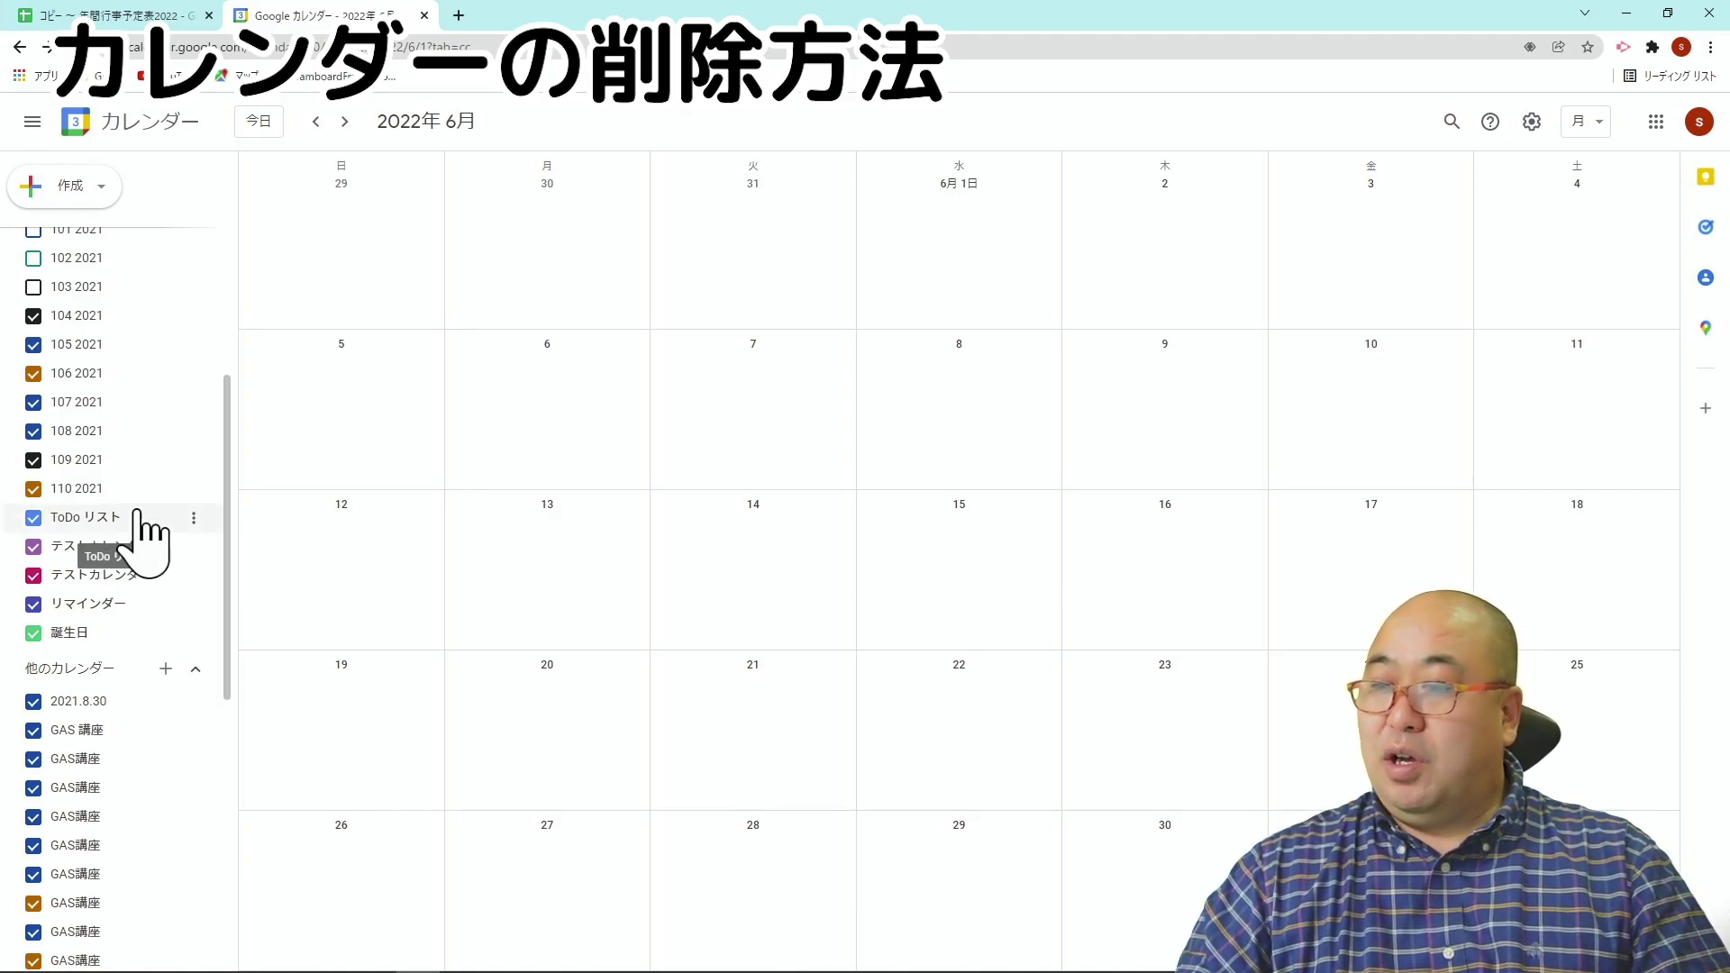
- Create a new calendar named 2022年度 from the 他のカレンダー section
scroll(189, 532, "down", 2)
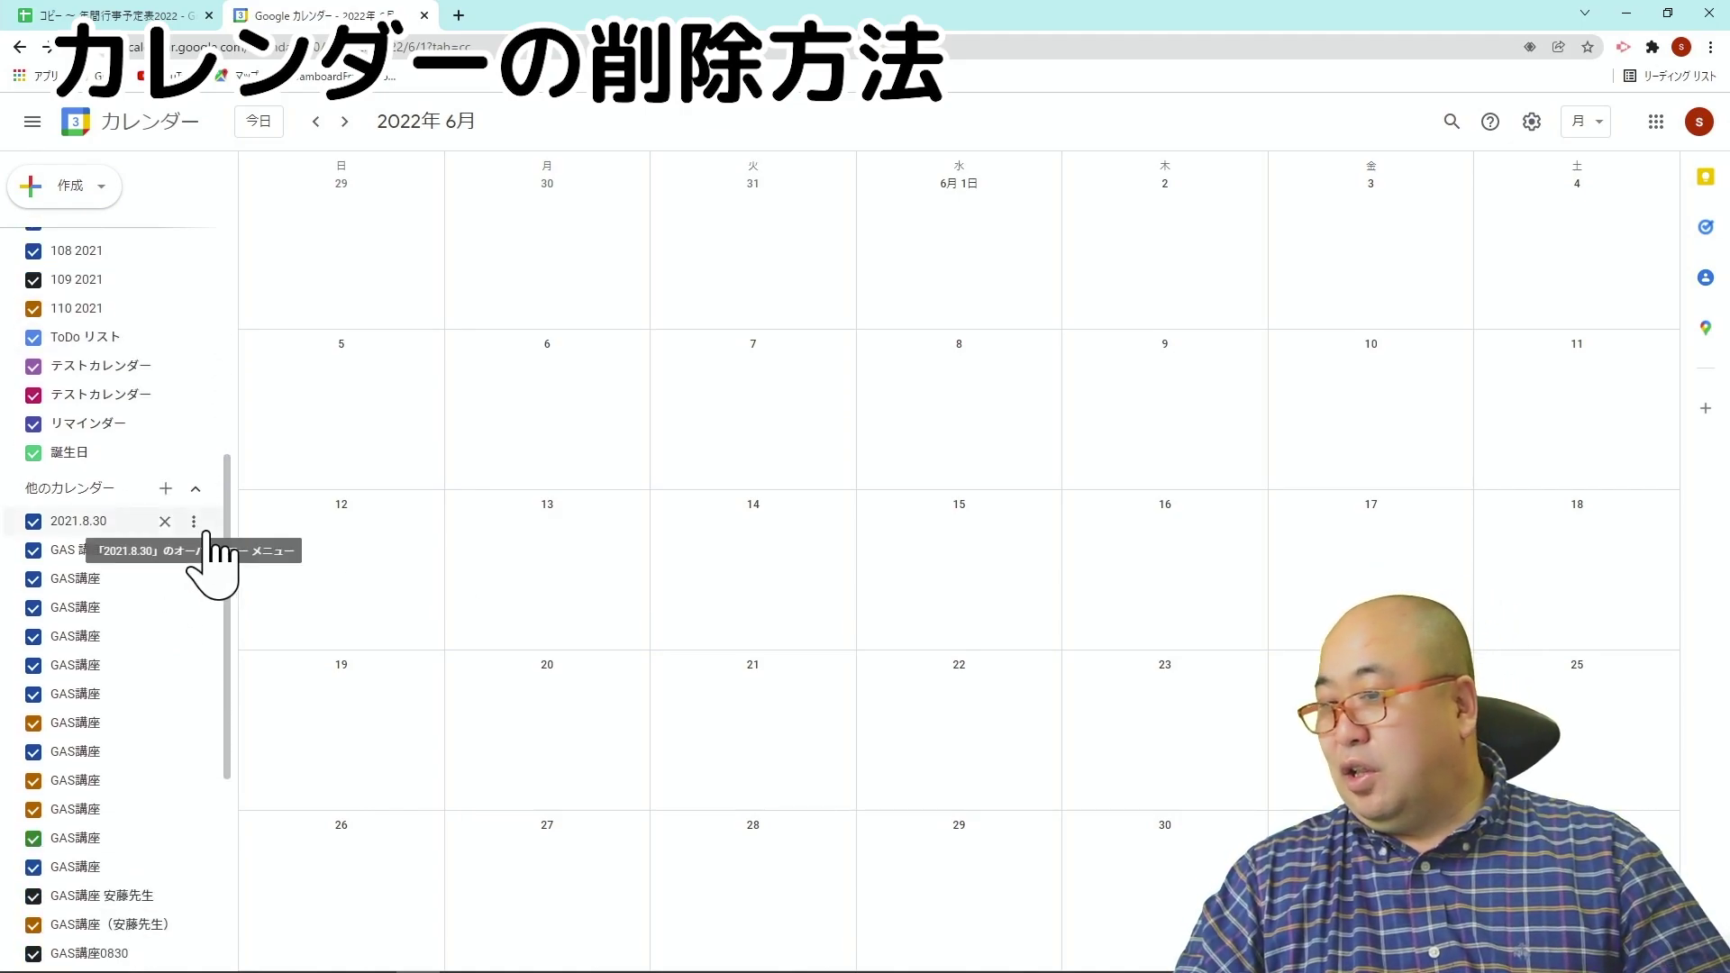
left_click(165, 489)
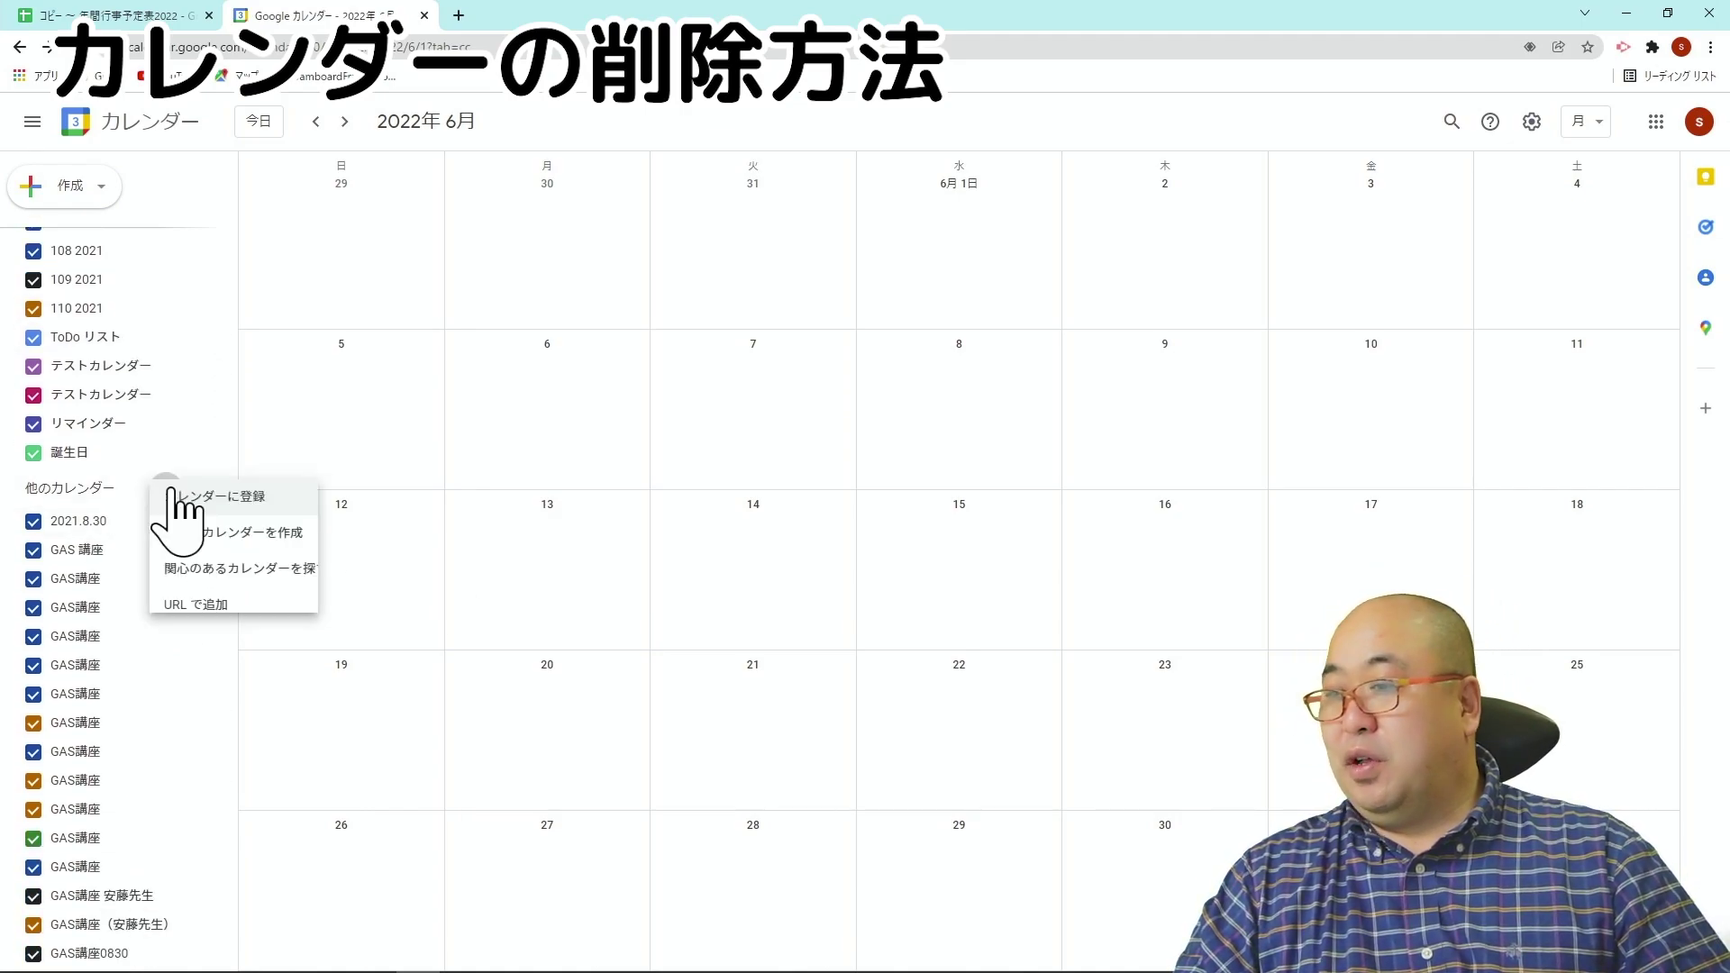
left_click(265, 536)
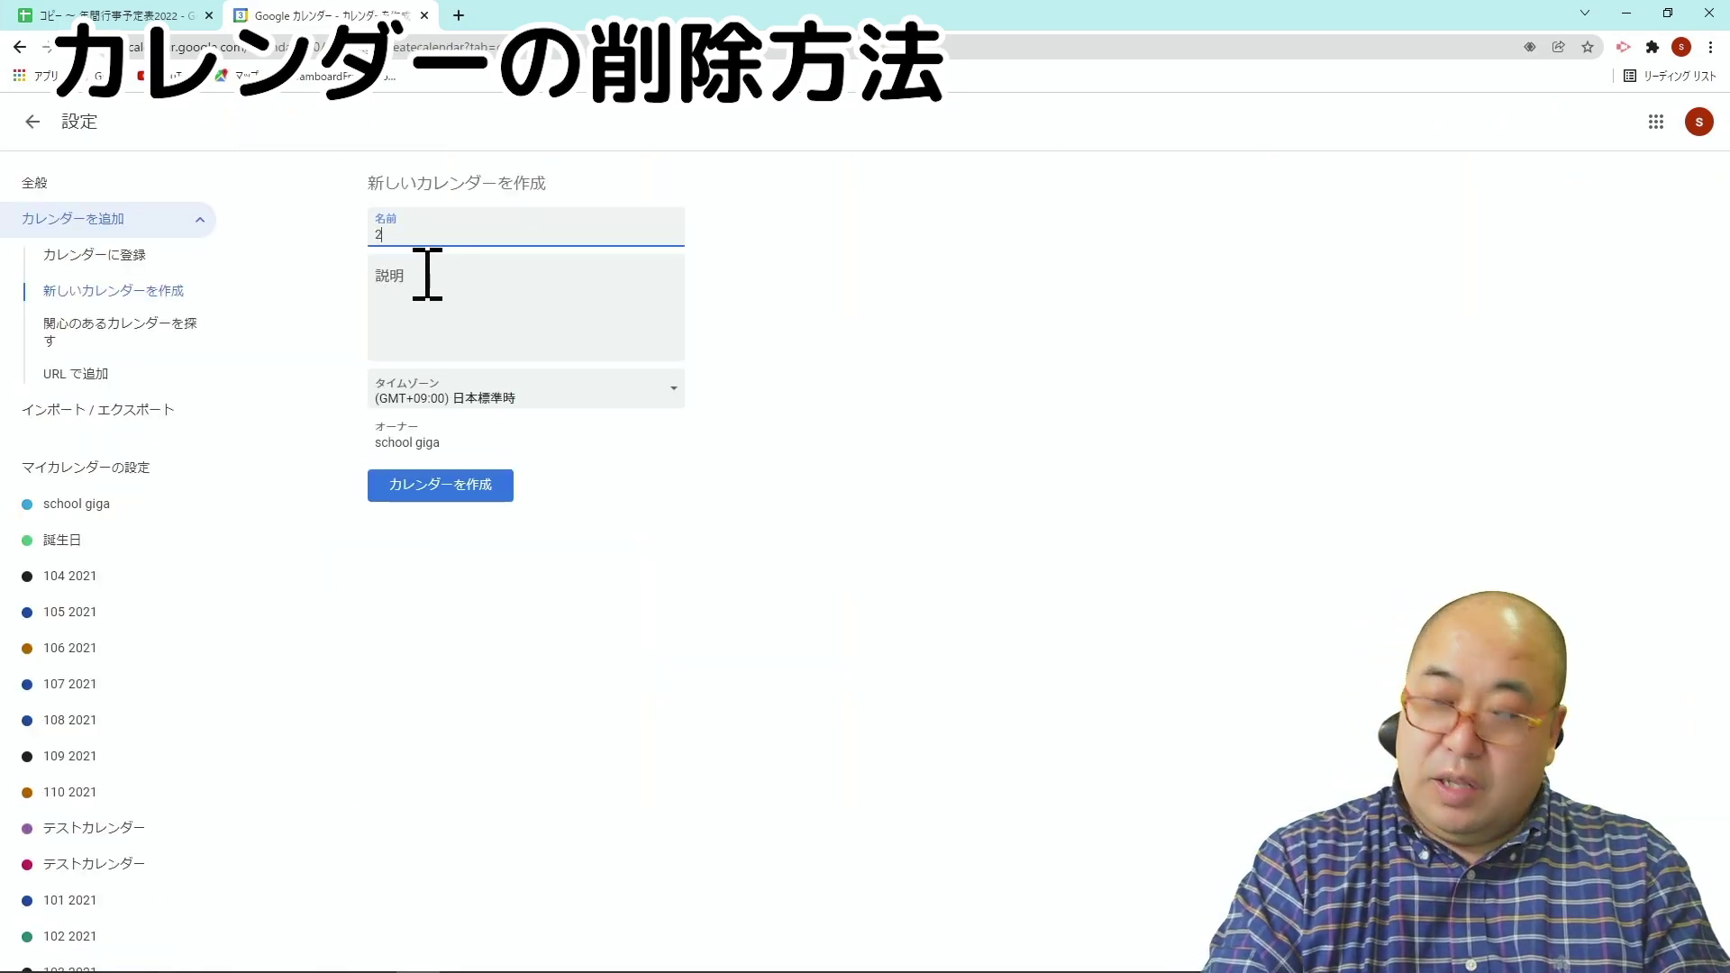
type("2022nen")
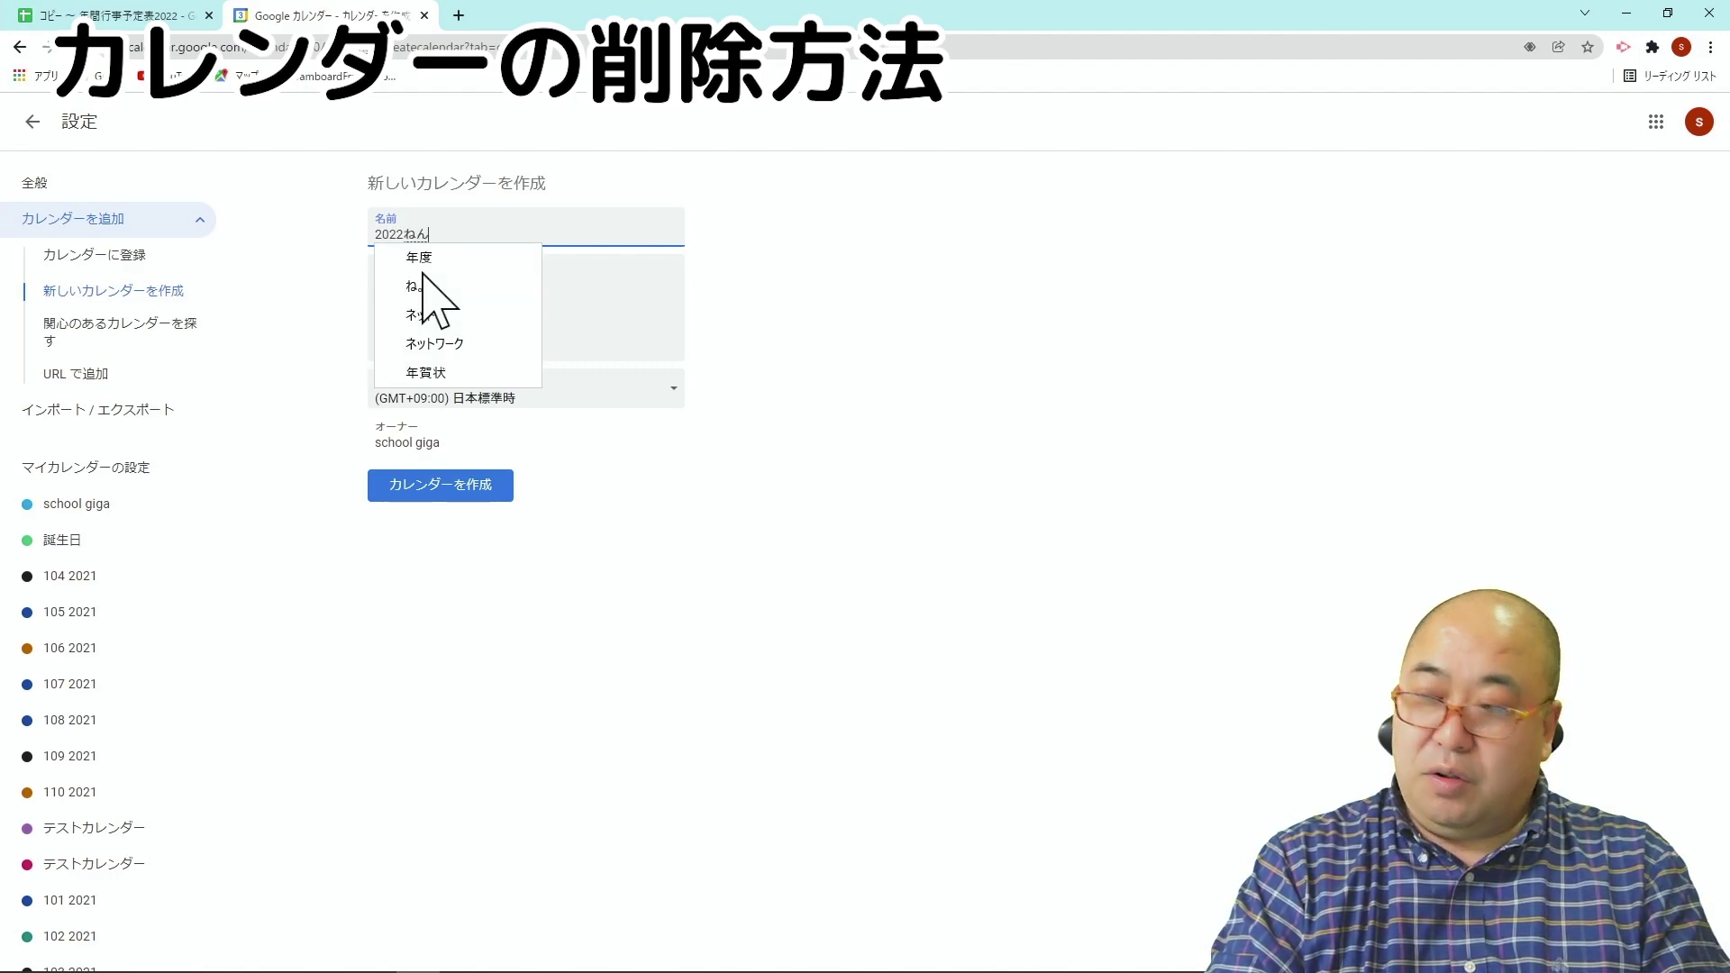
type("do")
key("space")
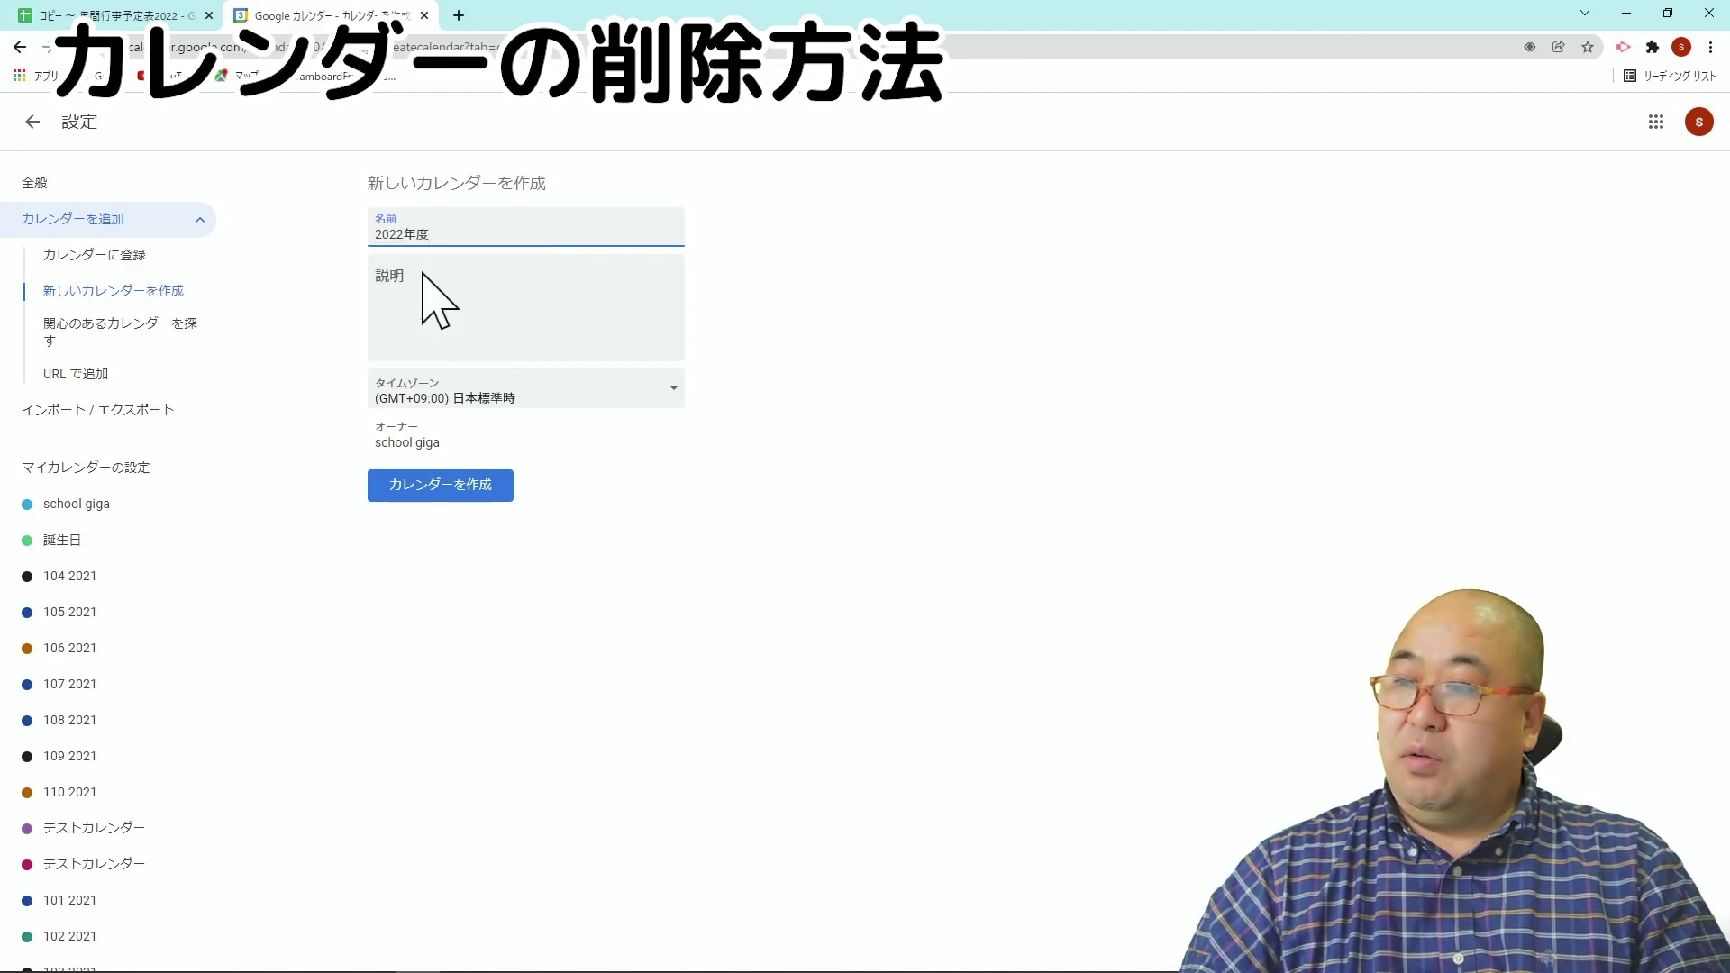
left_click(441, 487)
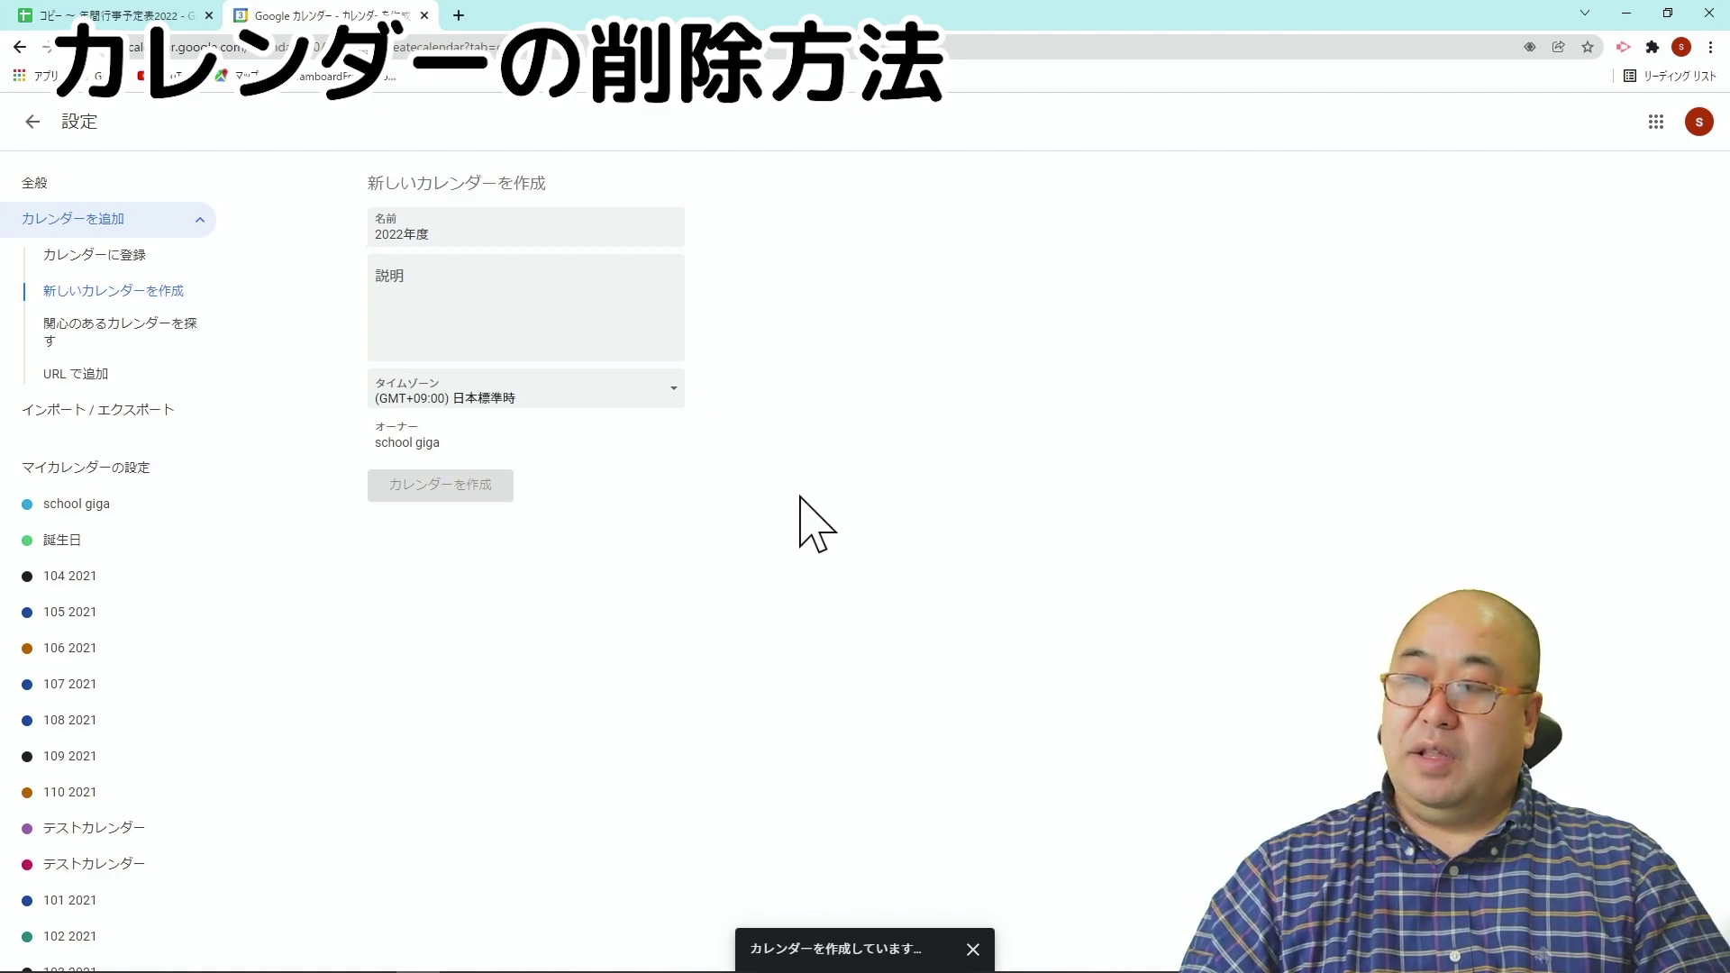
- Open the settings of the 2022年度 calendar and copy its calendar ID from カレンダーの統合
left_click(34, 122)
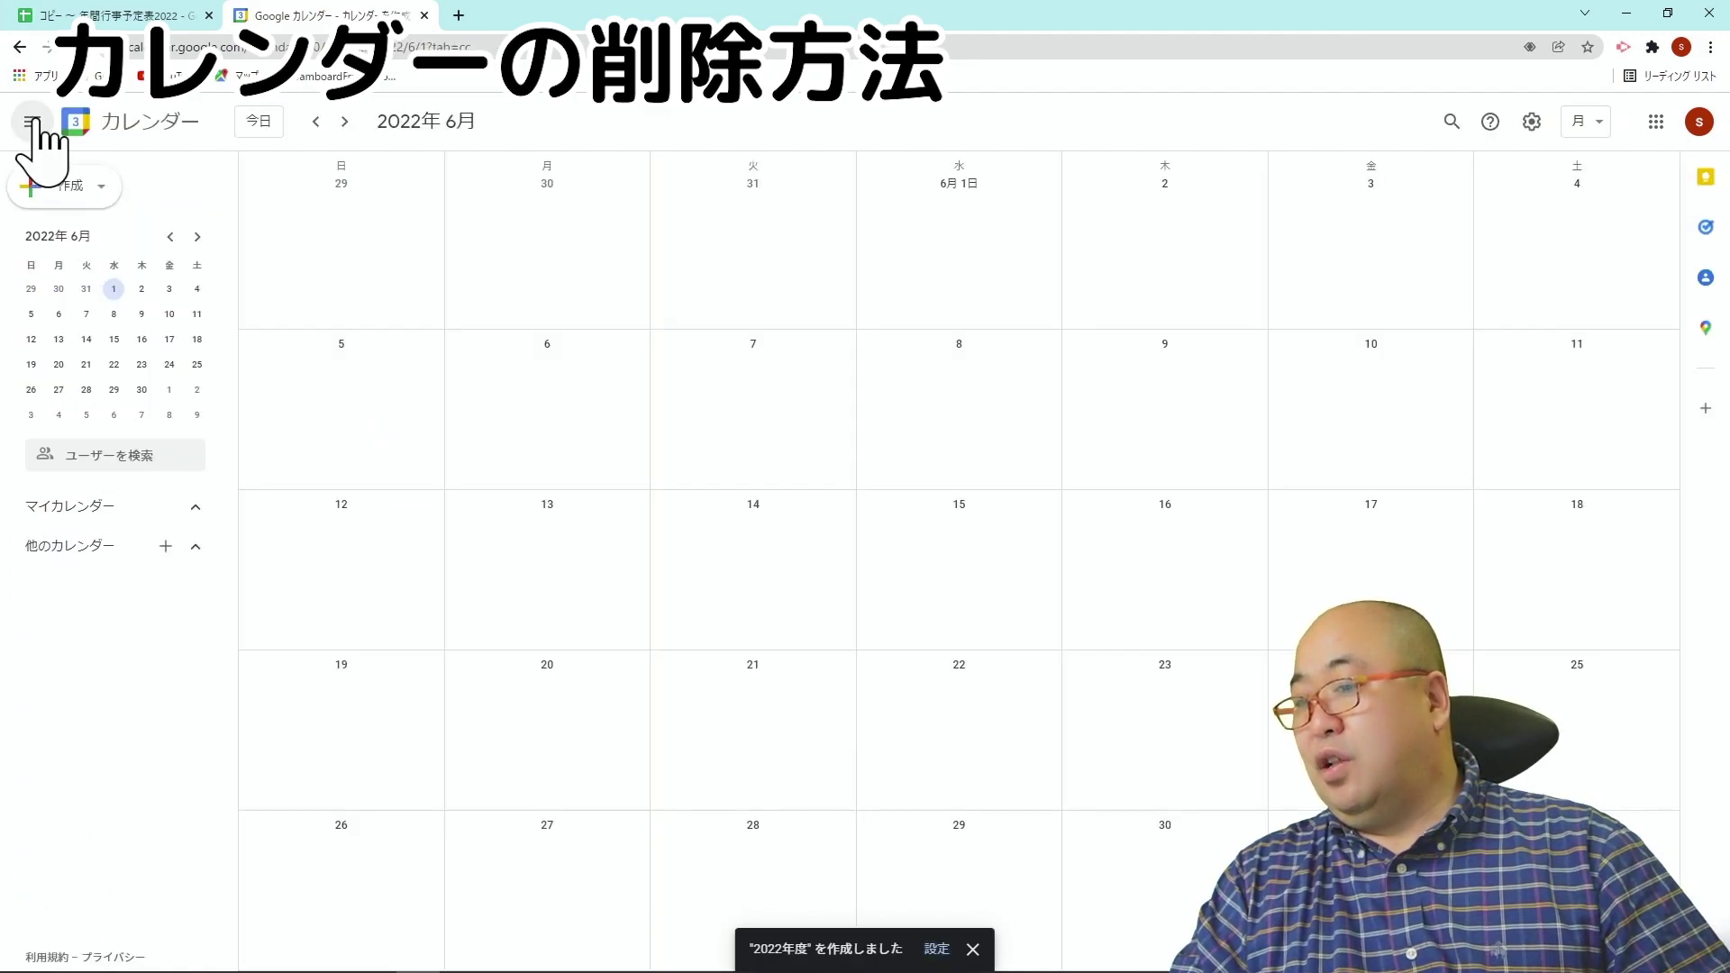
scroll(213, 595, "down", 4)
mouse_move(86, 501)
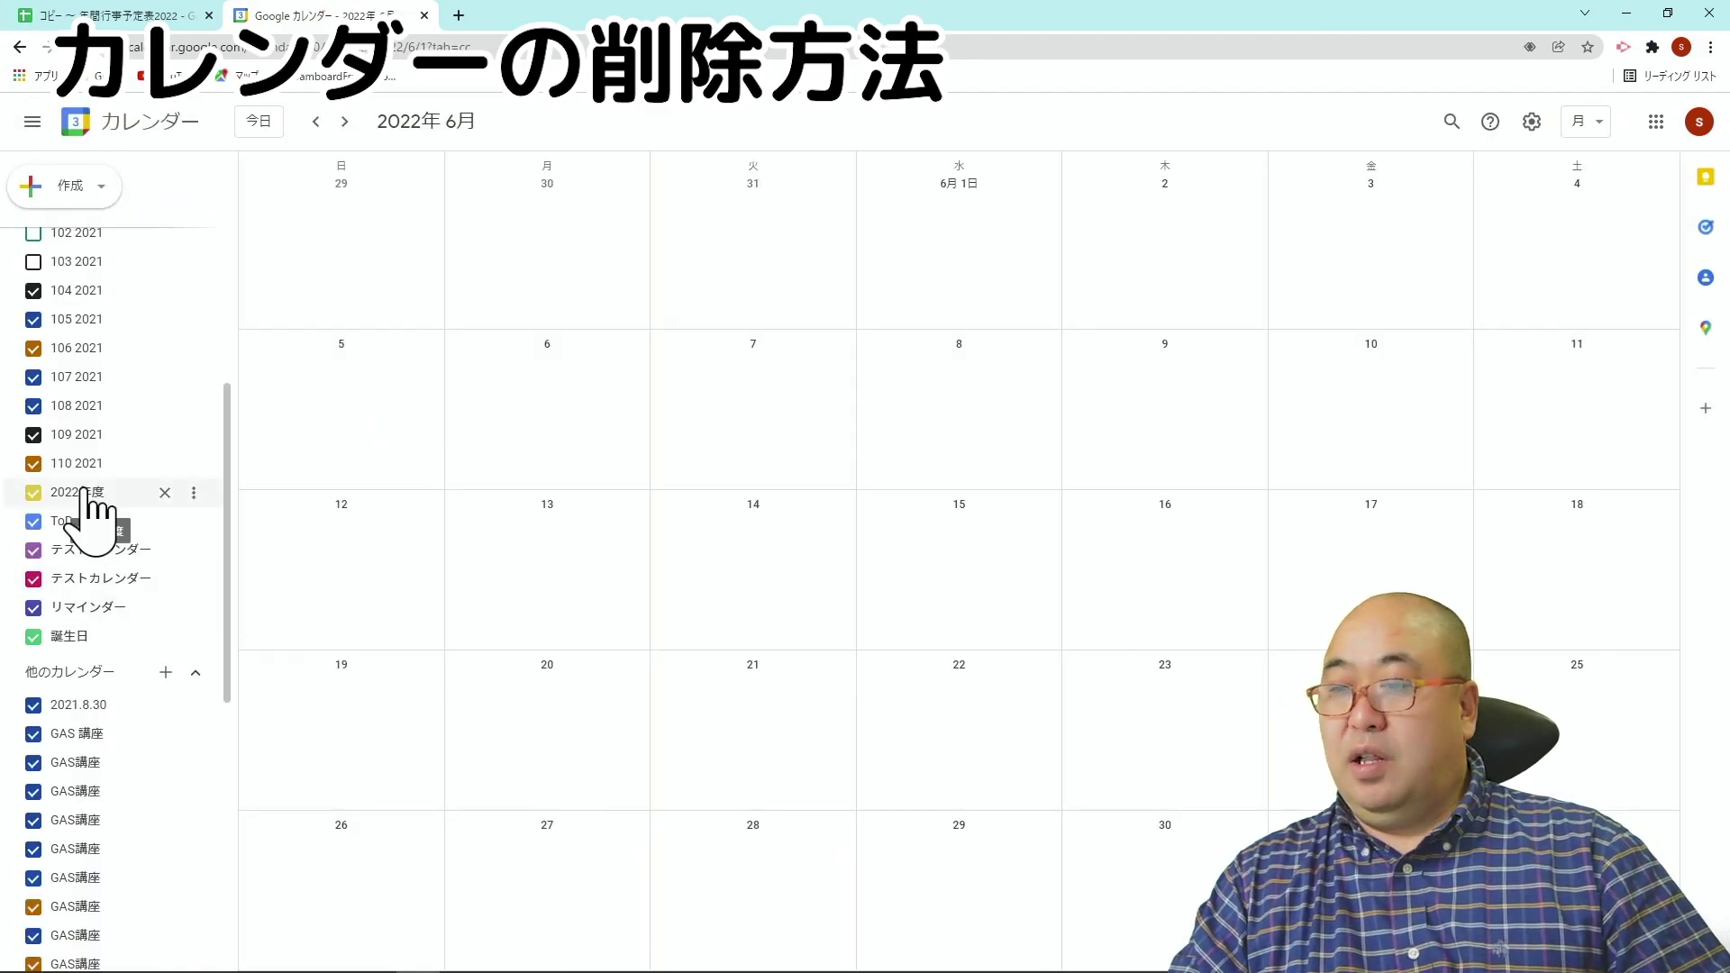
left_click(194, 493)
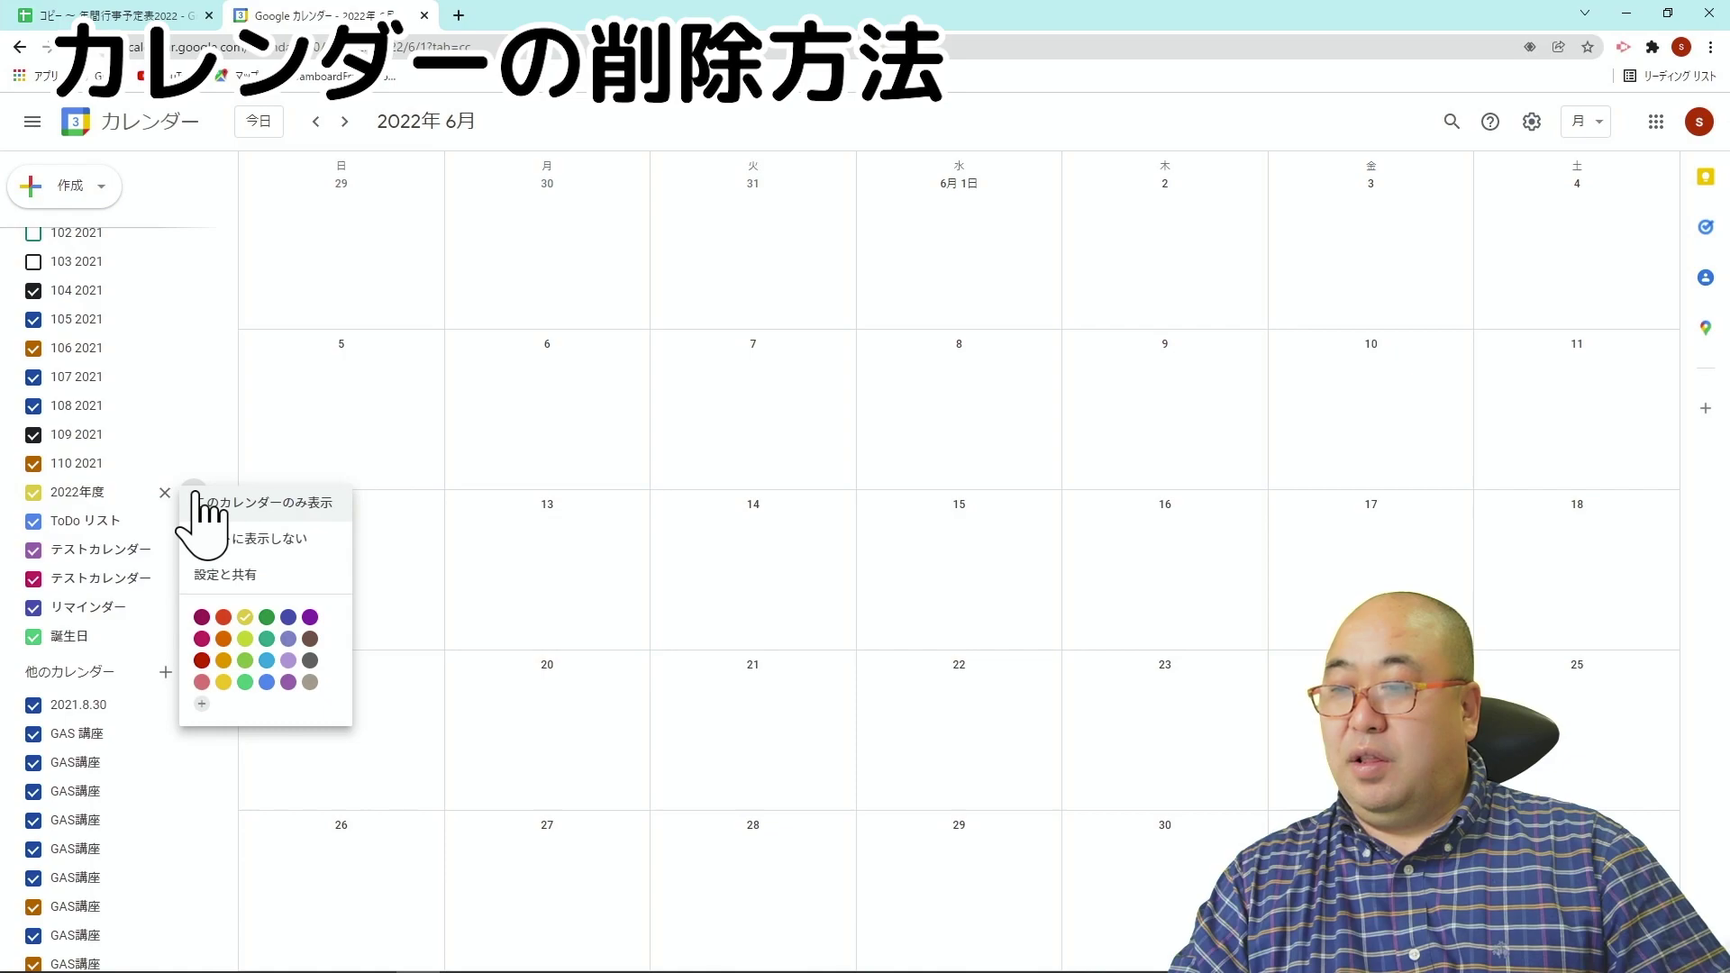
left_click(233, 577)
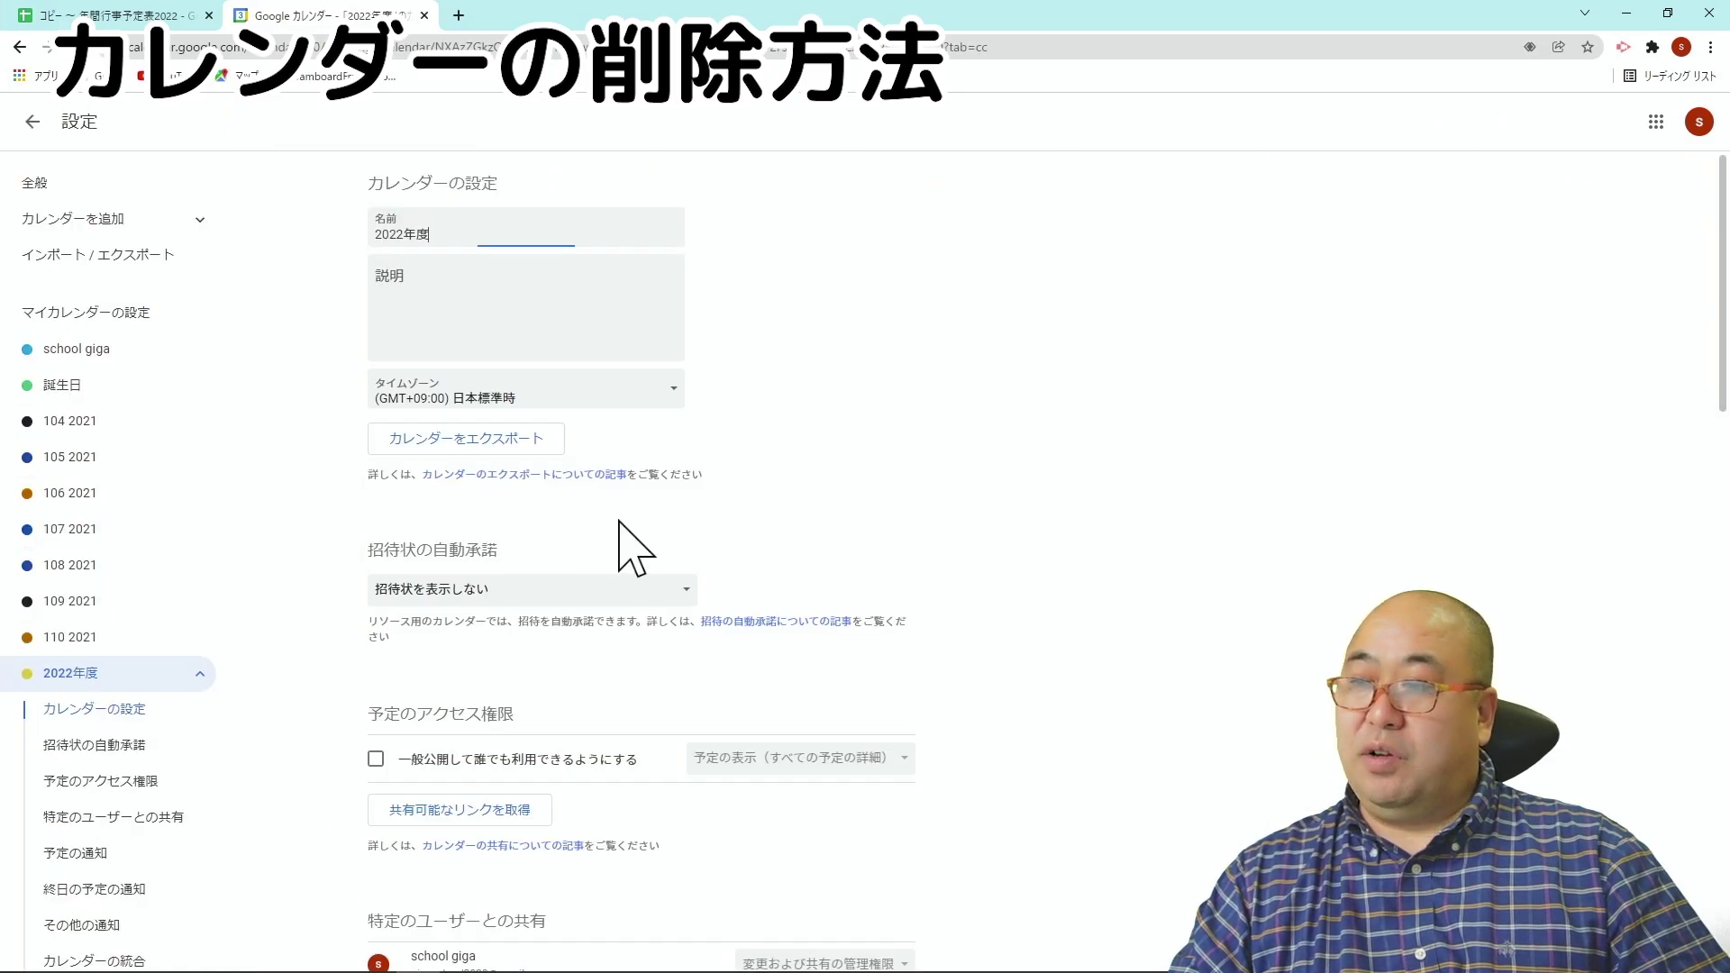
scroll(1020, 401, "down", 5)
scroll(1034, 419, "down", 10)
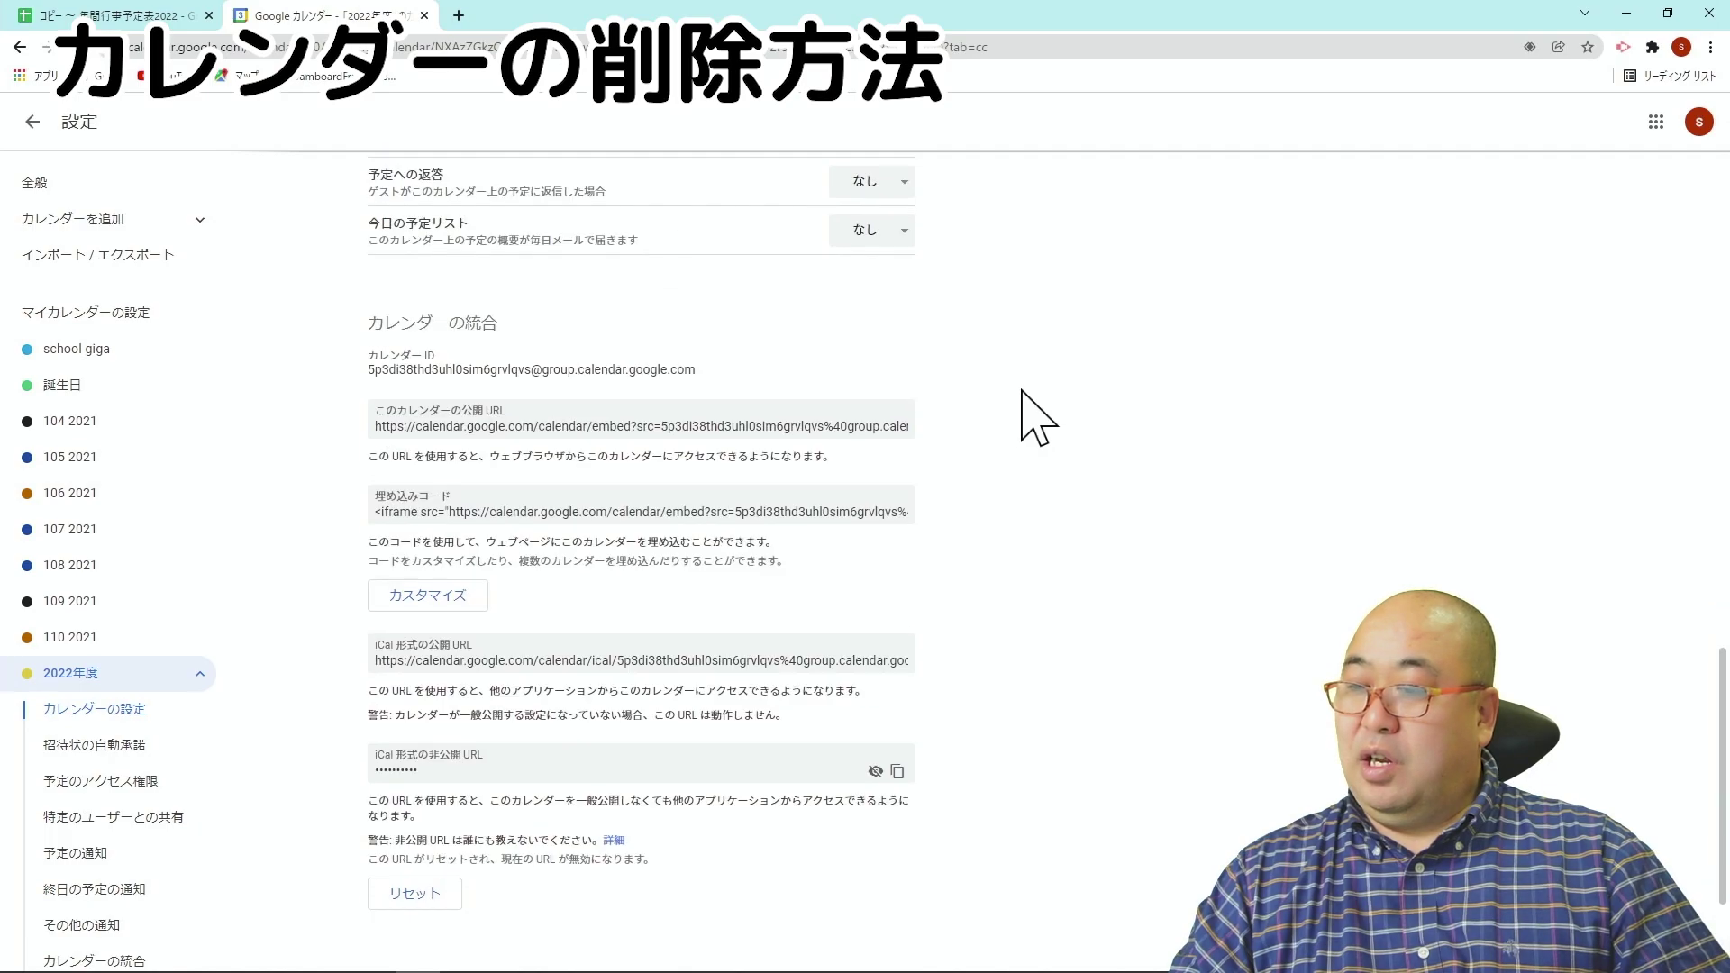
left_click_drag(699, 280, 360, 281)
key("ctrl+c")
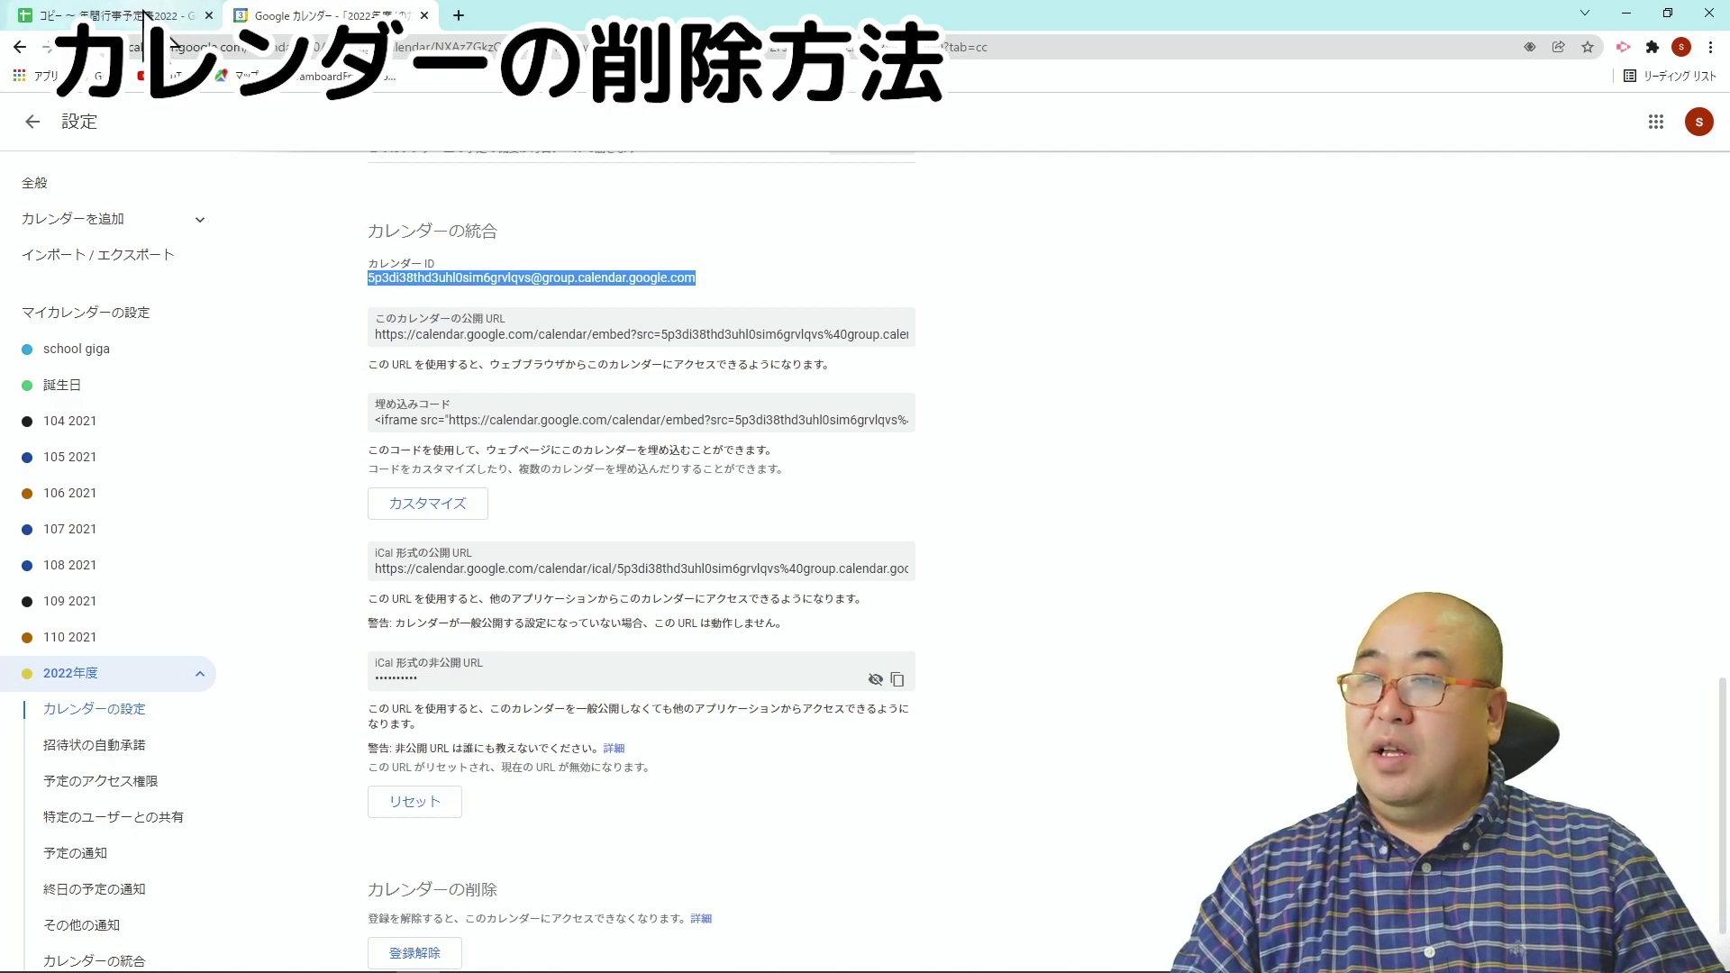
- Switch to the schedule spreadsheet and replace the カレンダーID value in E1 with the copied calendar ID
left_click(143, 16)
double_click(577, 401)
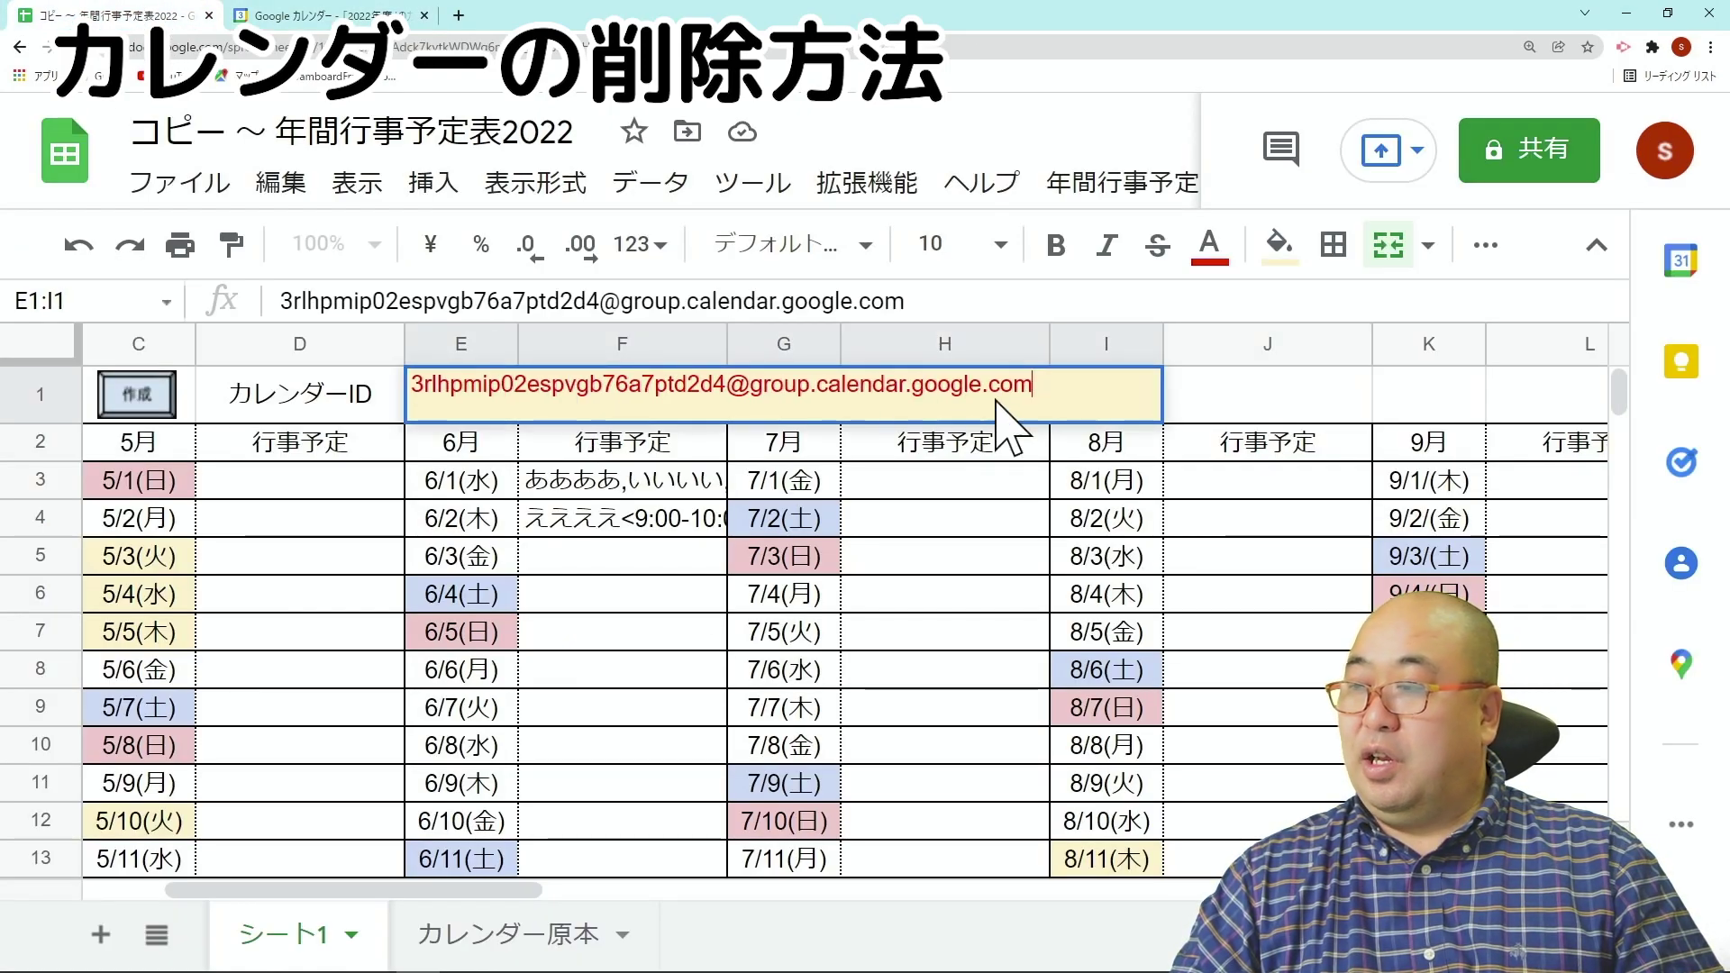
left_click_drag(1040, 383, 367, 379)
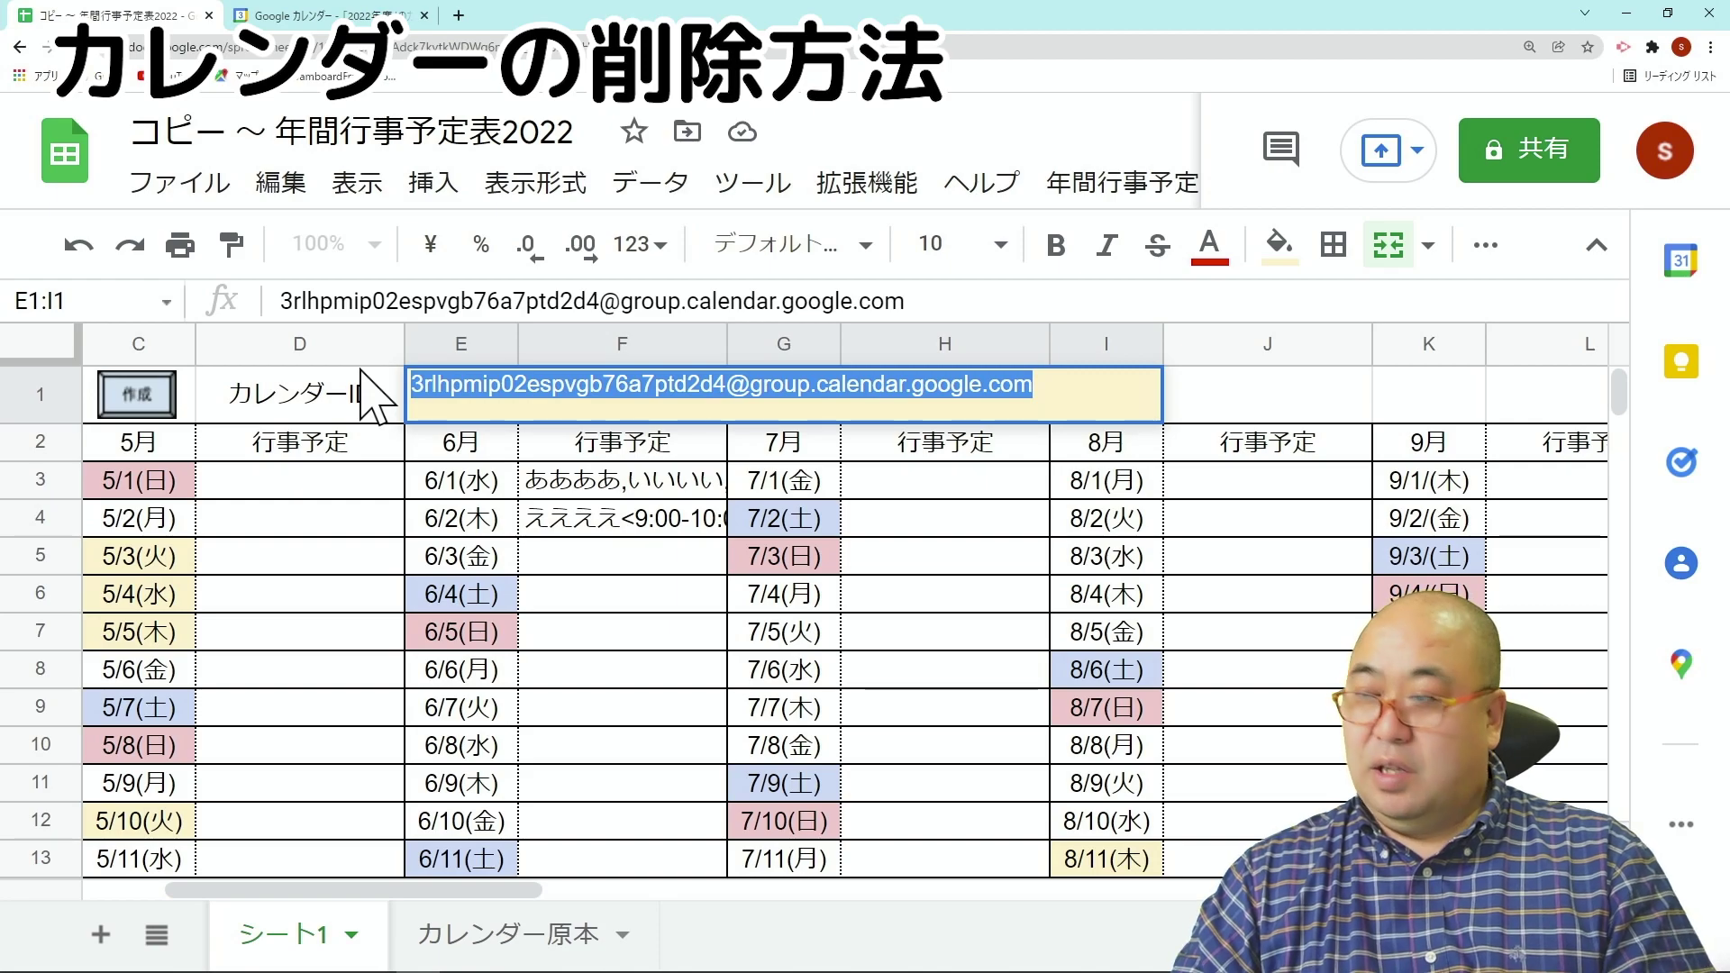
key("ctrl+v")
key("Return")
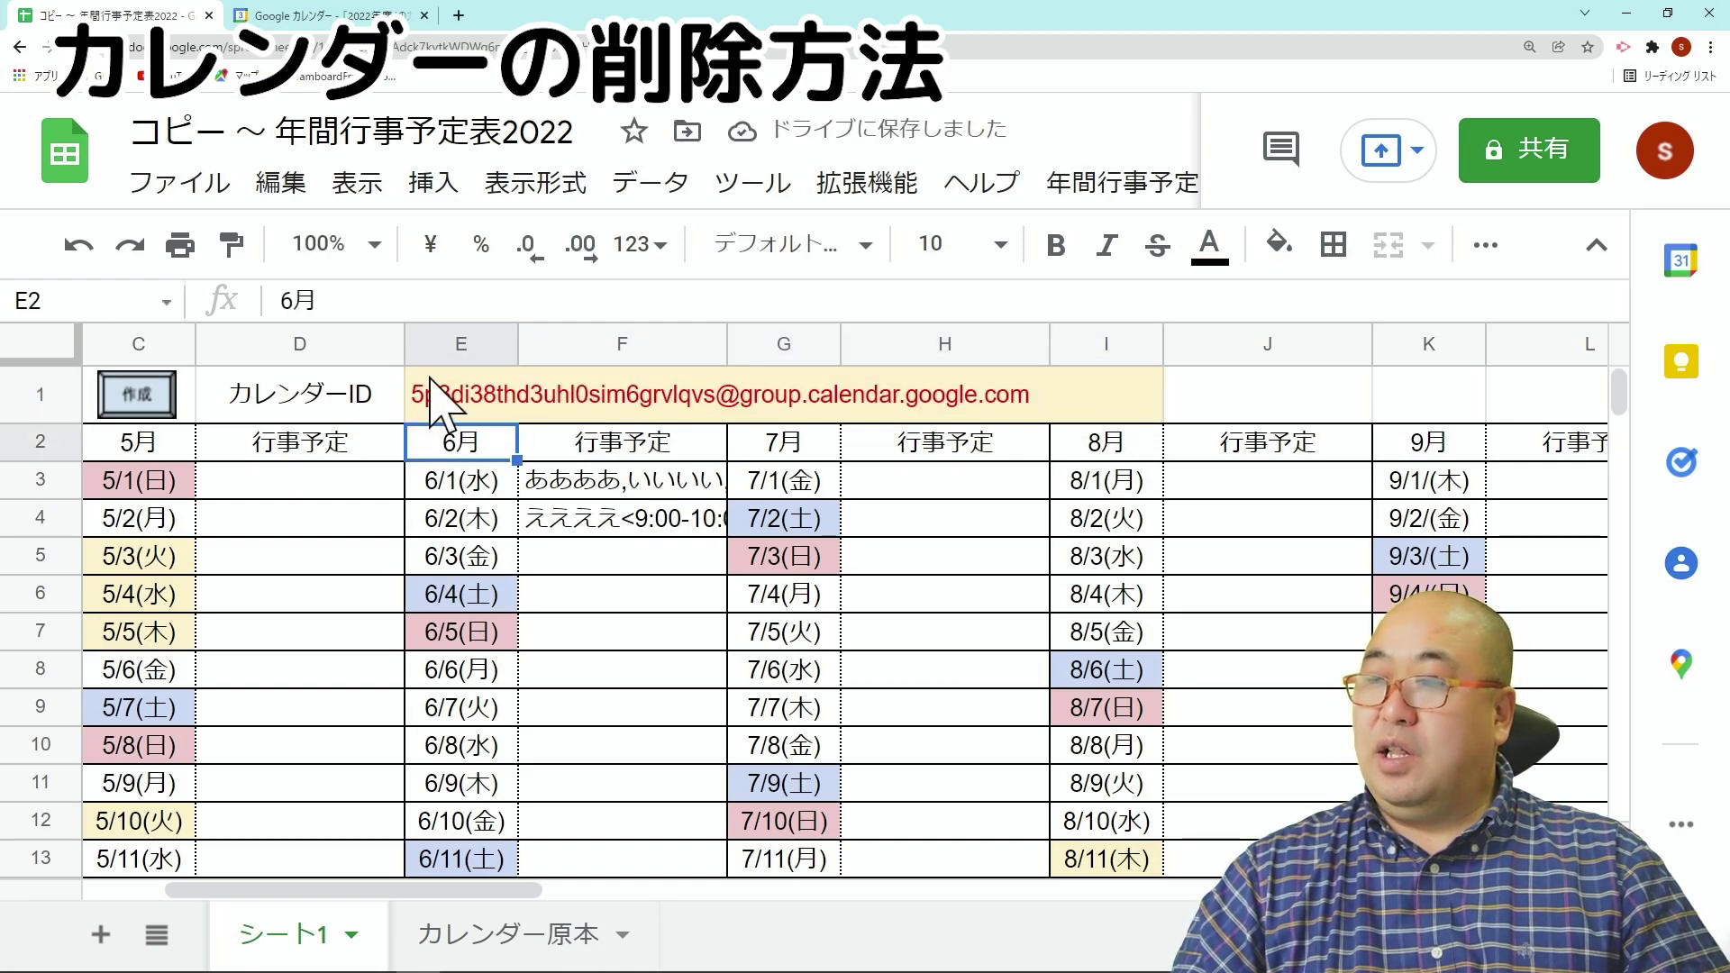
- Run カレンダーへ書き込み実行 and approve it, check the June events in Google Calendar, and return to the spreadsheet
left_click(1107, 200)
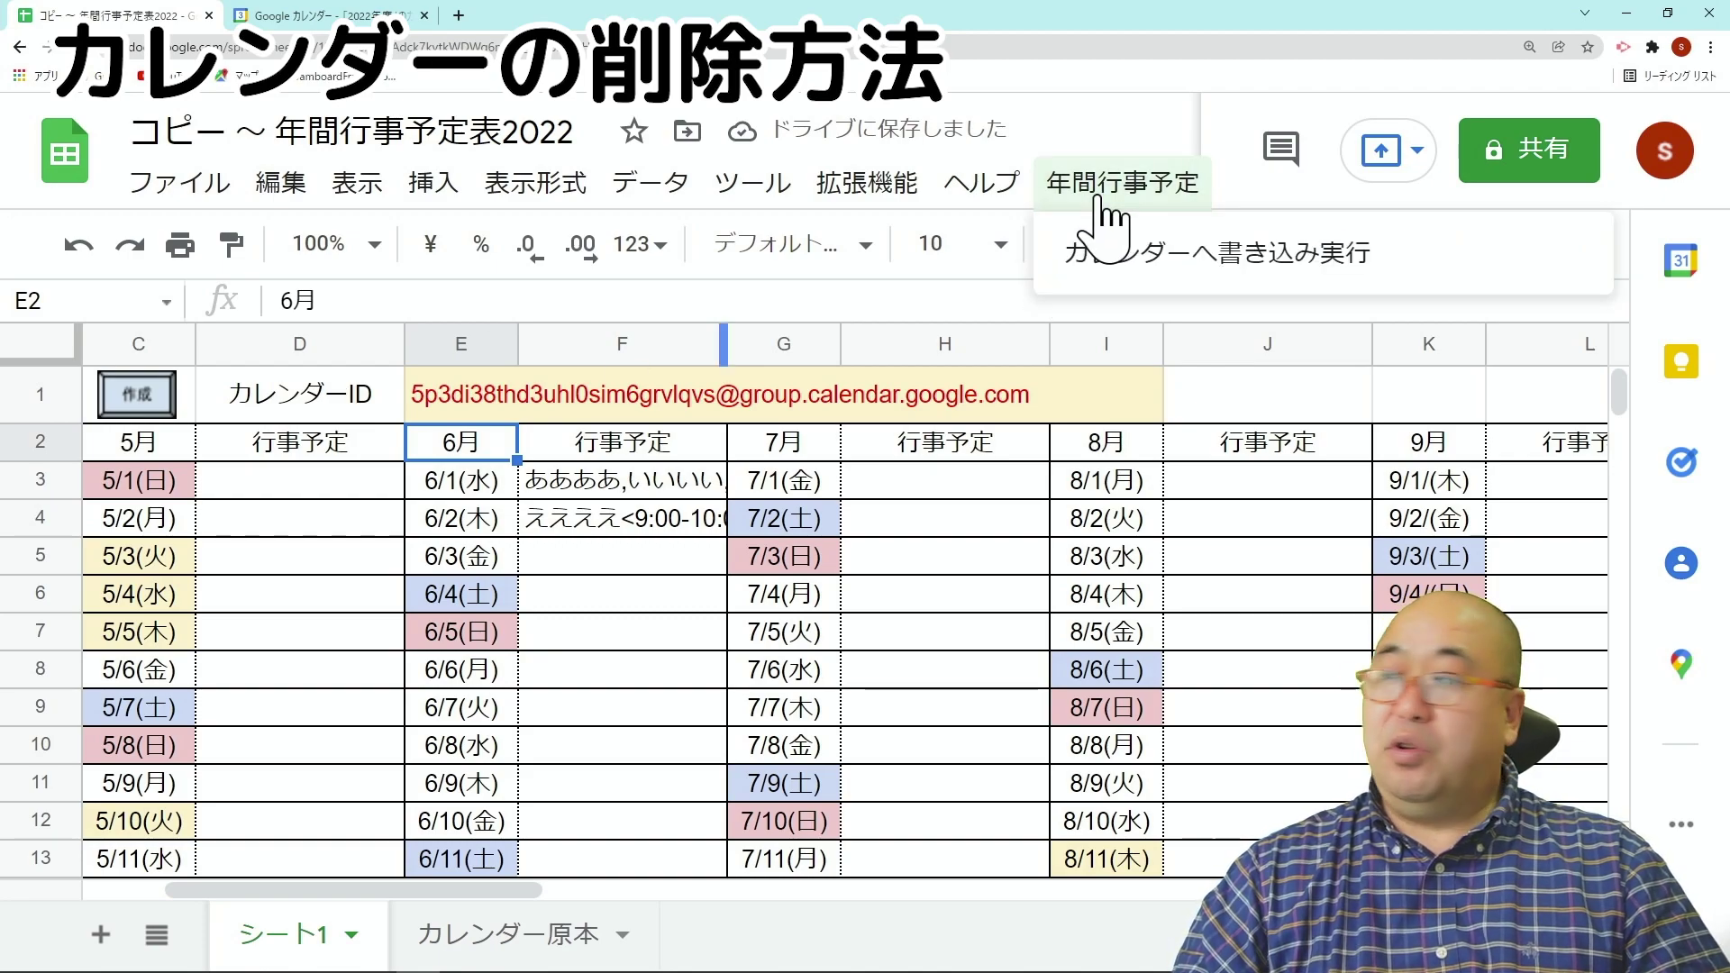
left_click(1117, 270)
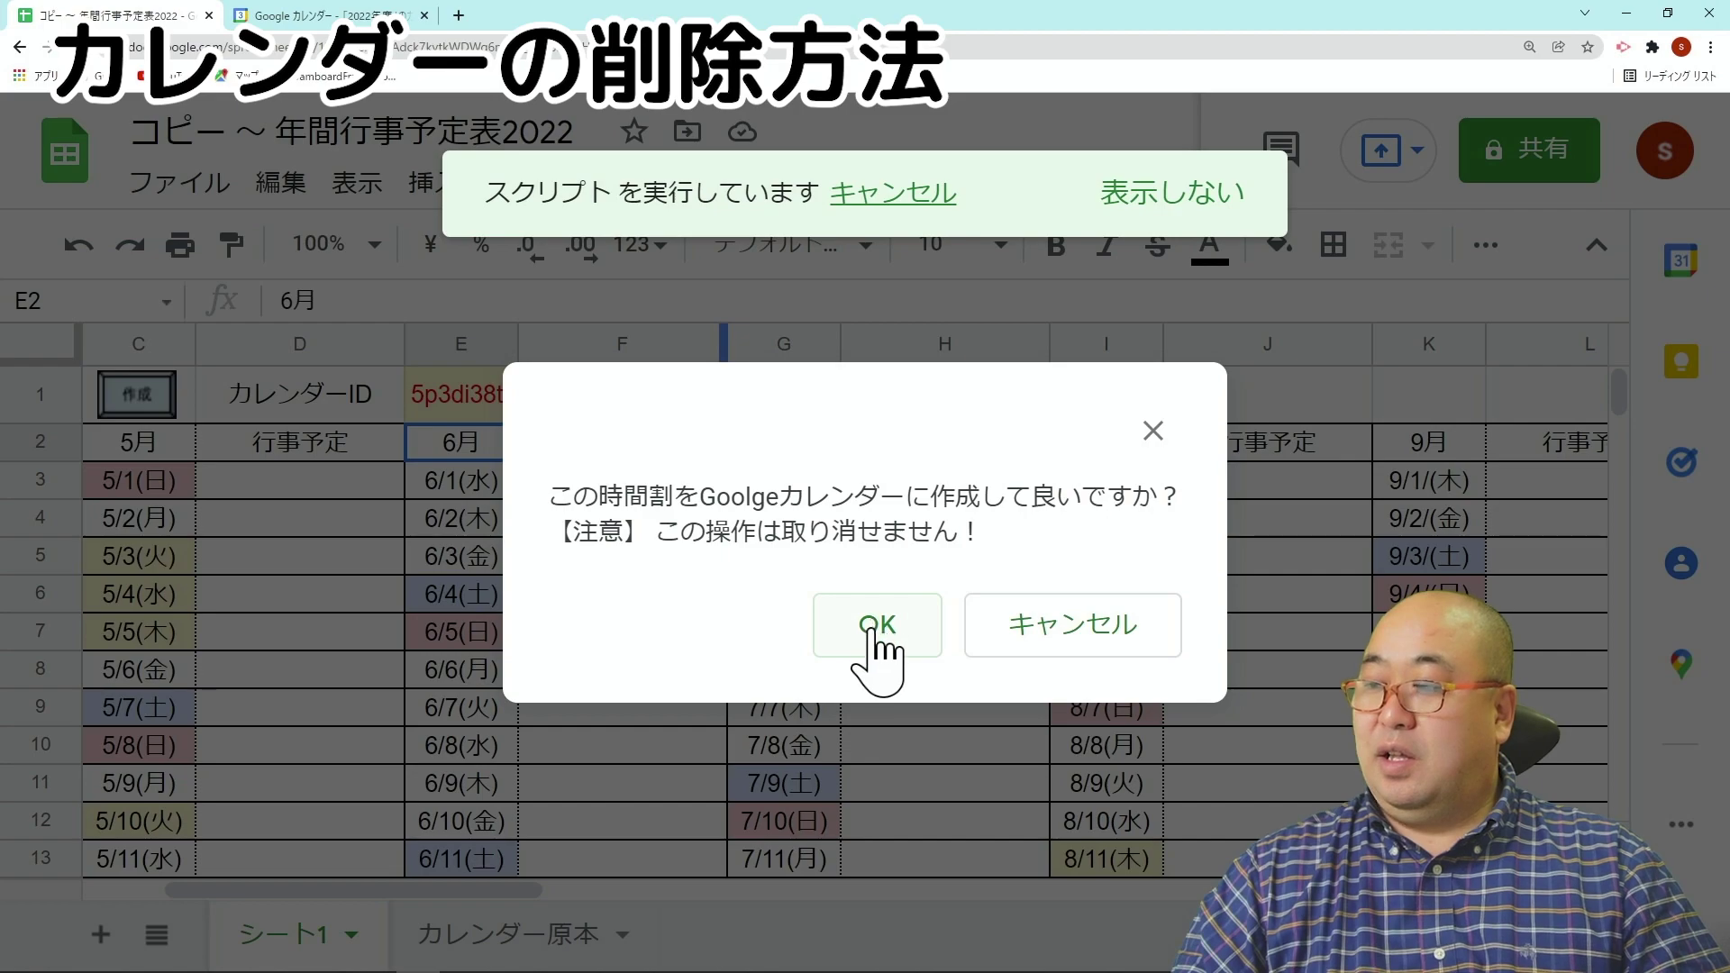
left_click(874, 625)
key("ctrl+Tab")
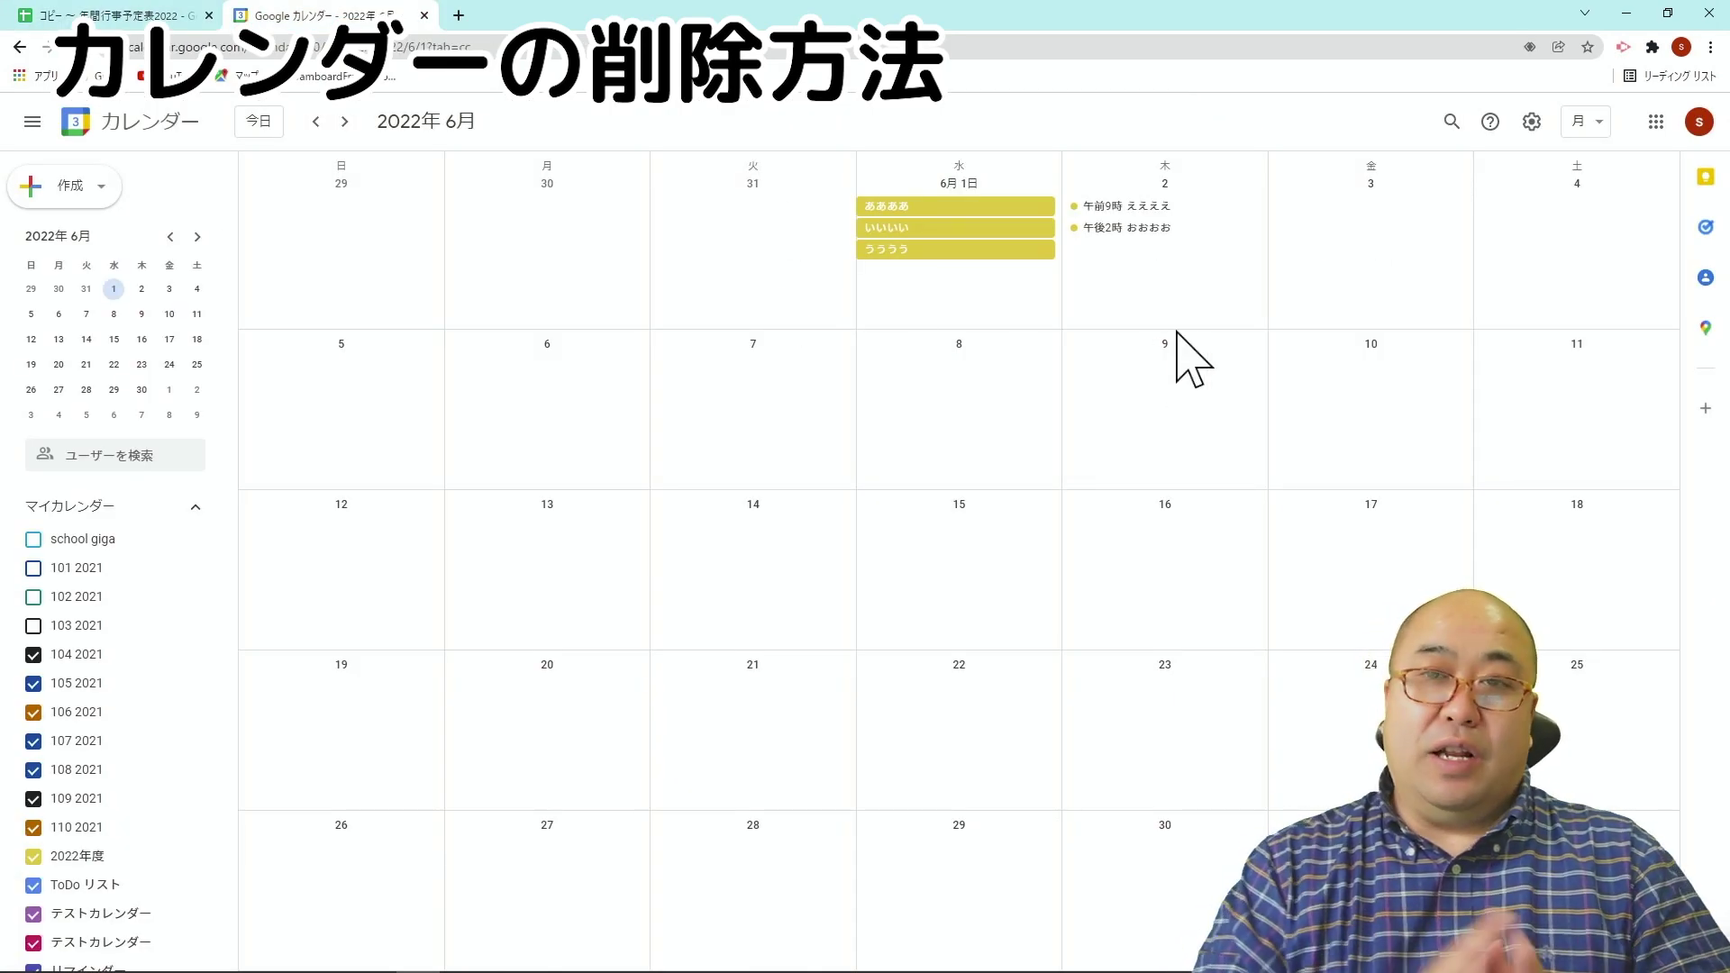
key("ctrl+Tab")
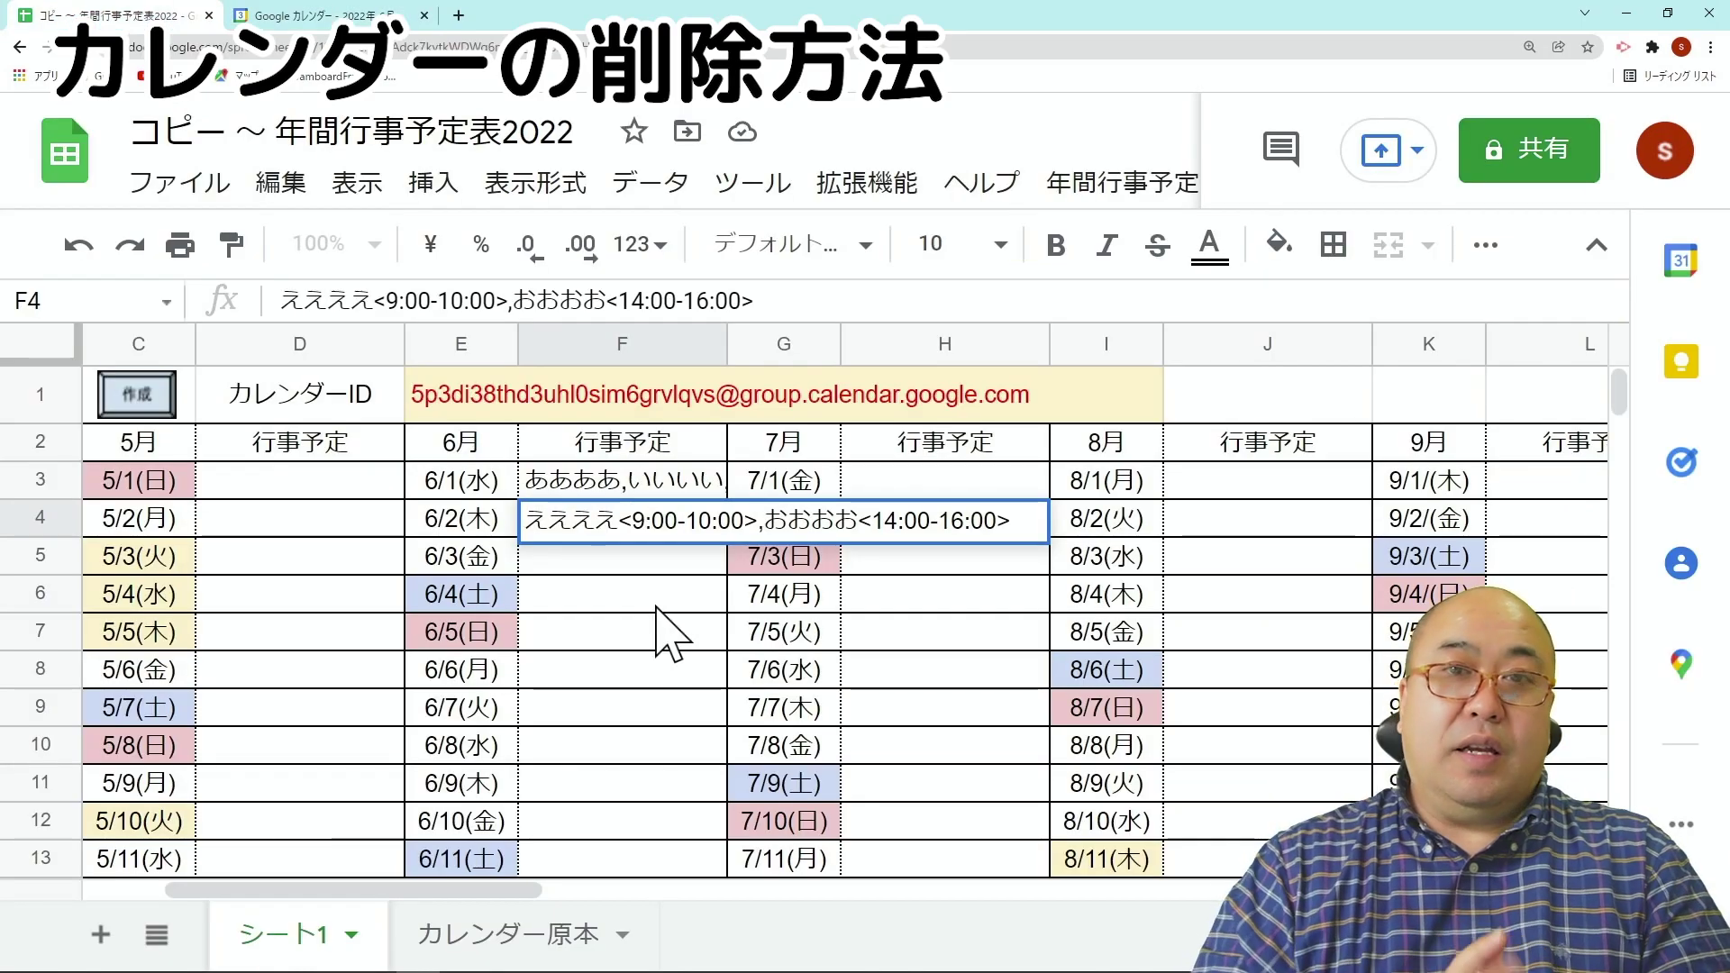